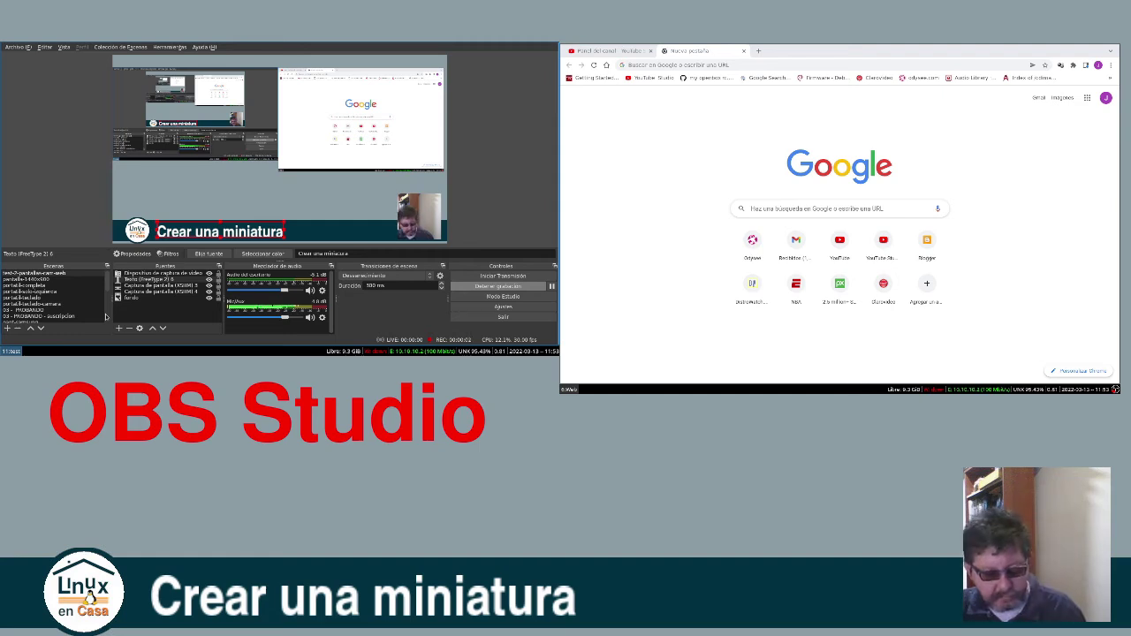
Step: Switch away from the OBS Studio window so workspace 1 shows an empty desktop
key(super+1)
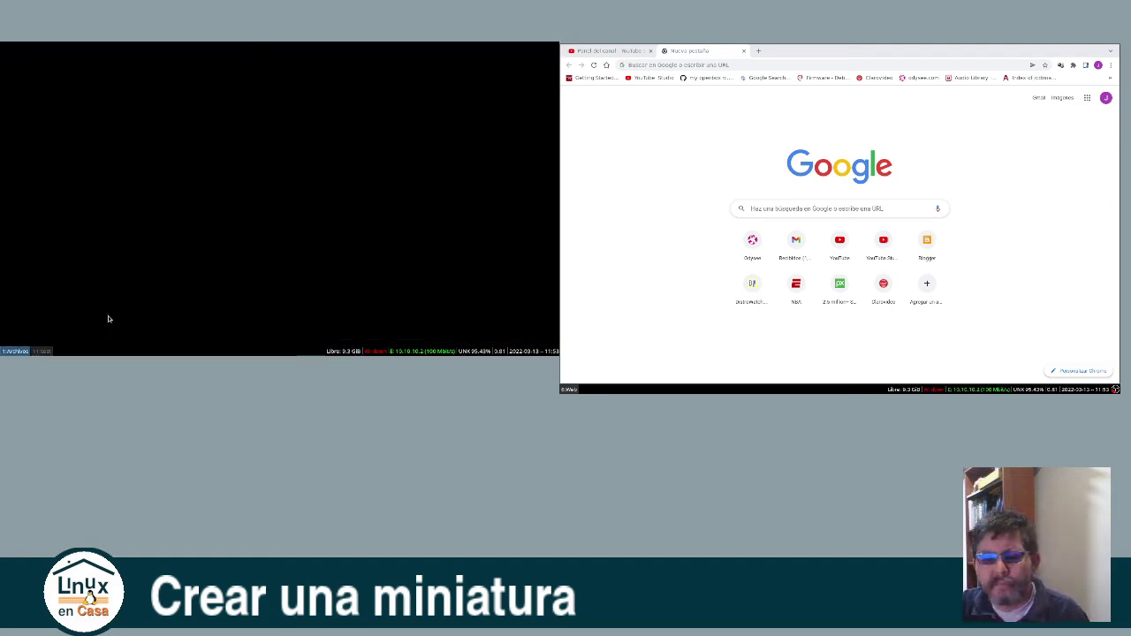
Step: Search Google for 'pixabay' and open the Pixabay homepage
click(775, 218)
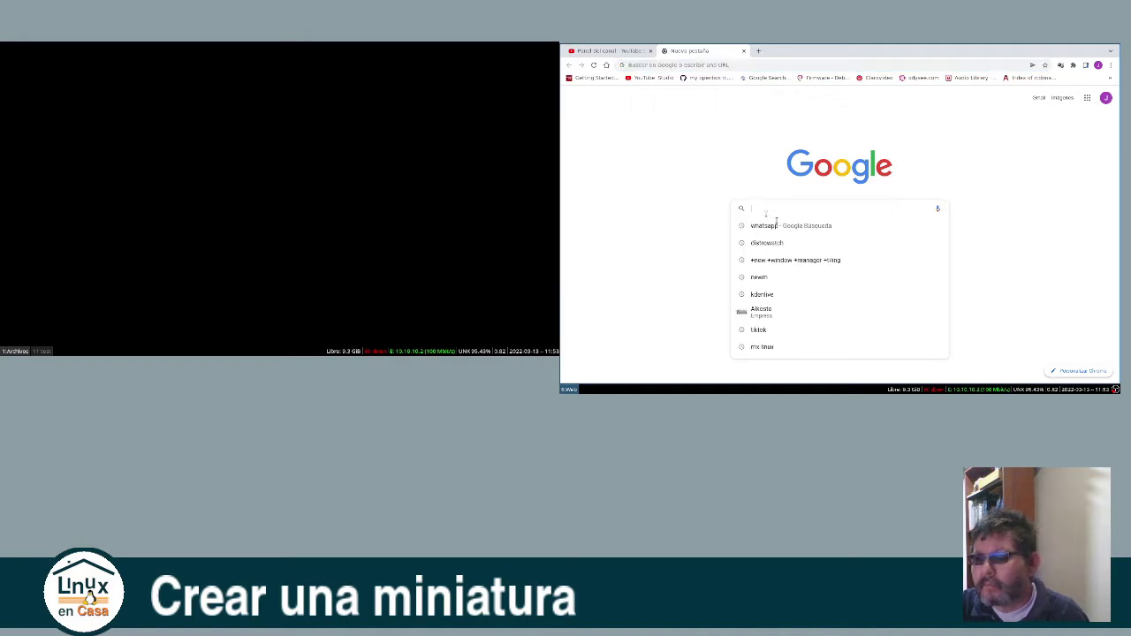
text(pixabay)
key(Return)
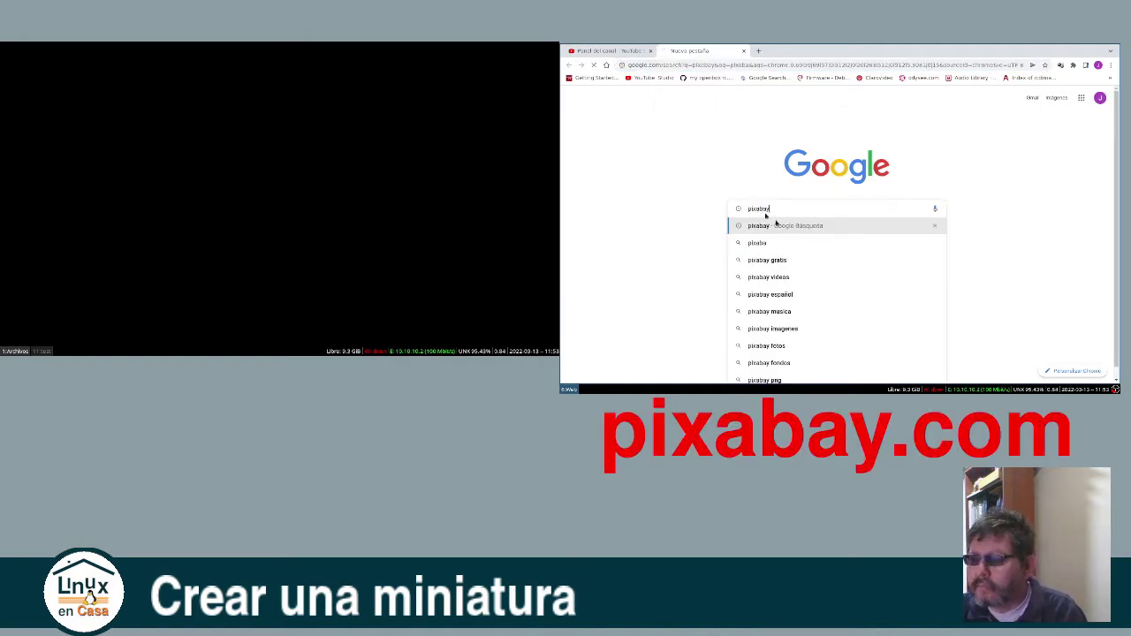
click(599, 192)
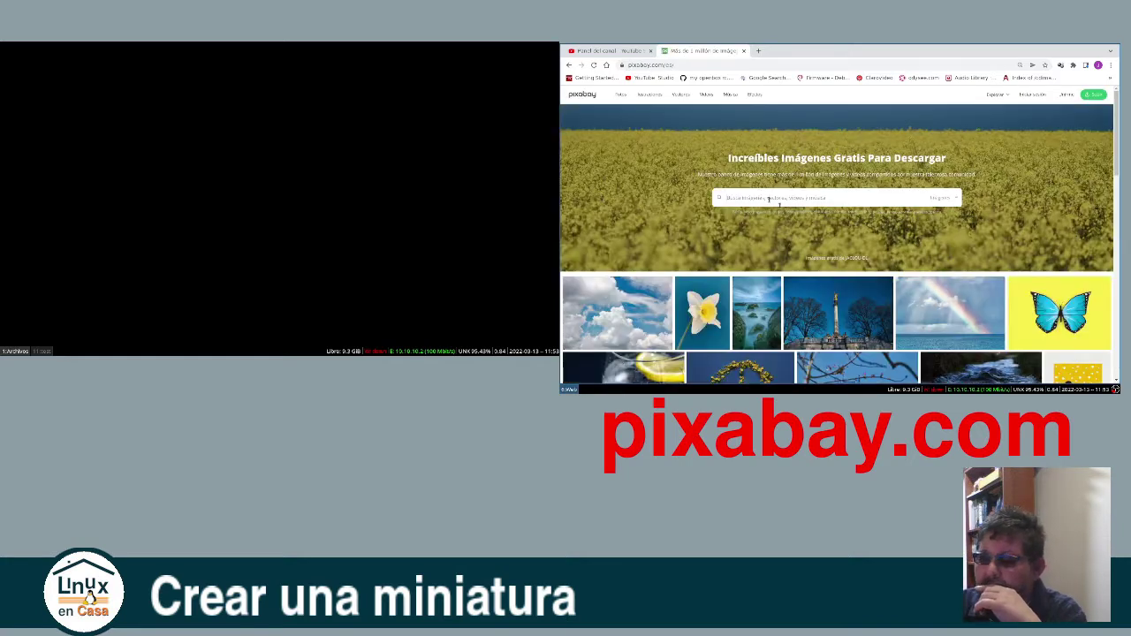
Step: Search Pixabay for 'fall' and open the red FAIL stamp image page
click(769, 200)
text(fal)
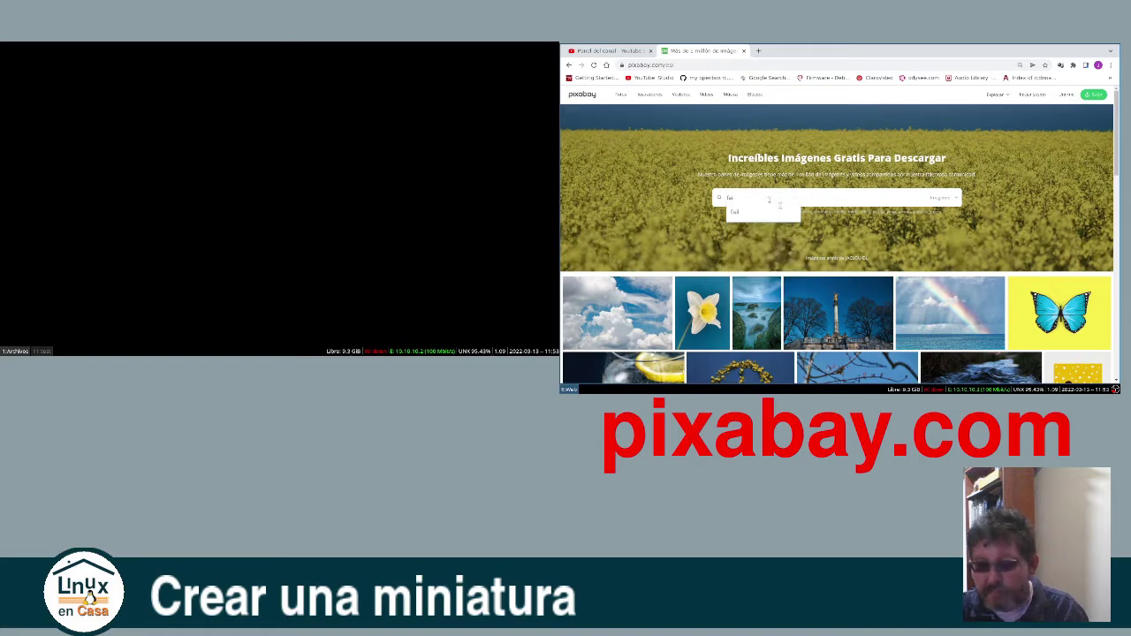
text(l)
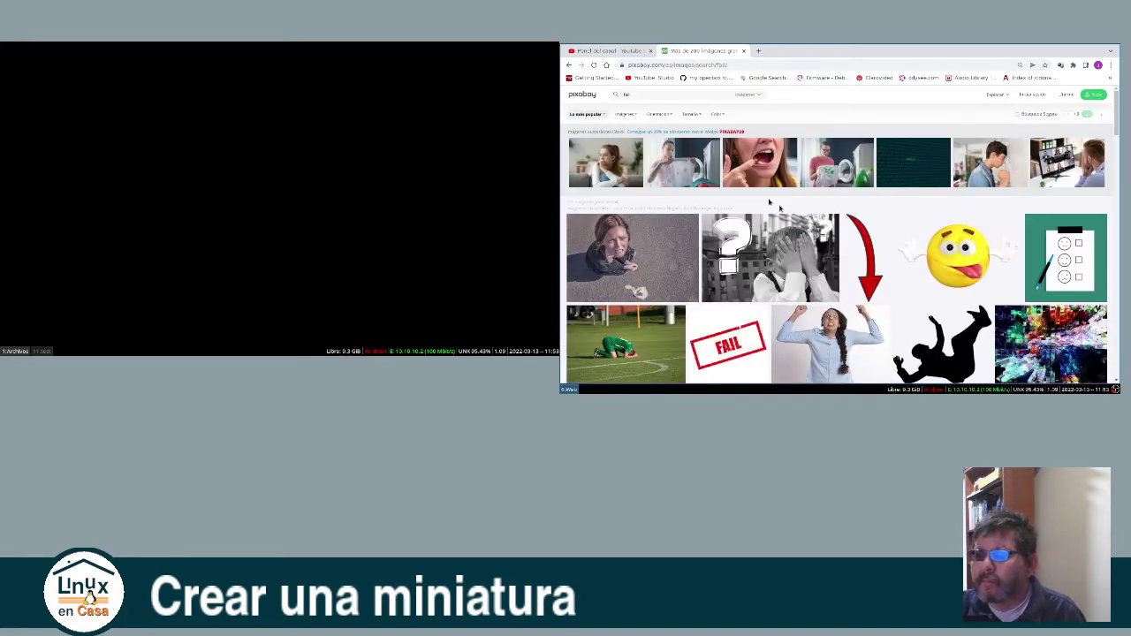
scroll(831, 202, down, 1)
scroll(830, 202, down, 2)
scroll(831, 201, down, 3)
scroll(831, 202, down, 5)
scroll(831, 202, down, 4)
scroll(836, 203, down, 3)
scroll(839, 204, down, 4)
scroll(843, 206, down, 4)
scroll(844, 206, up, 5)
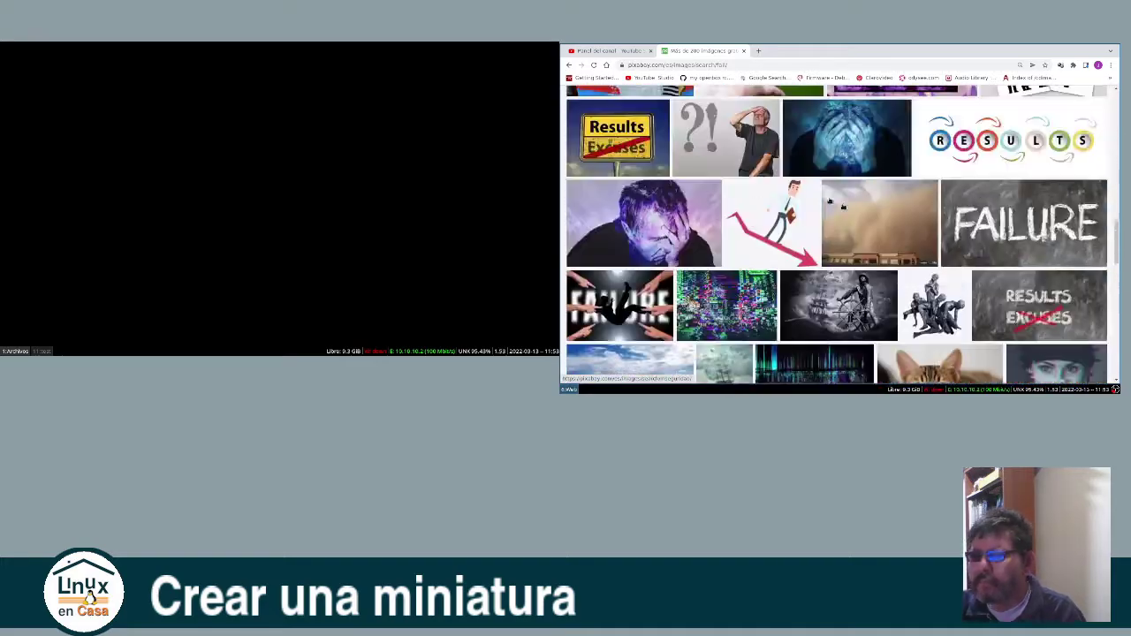
scroll(843, 206, up, 5)
scroll(843, 206, up, 5)
scroll(843, 206, up, 2)
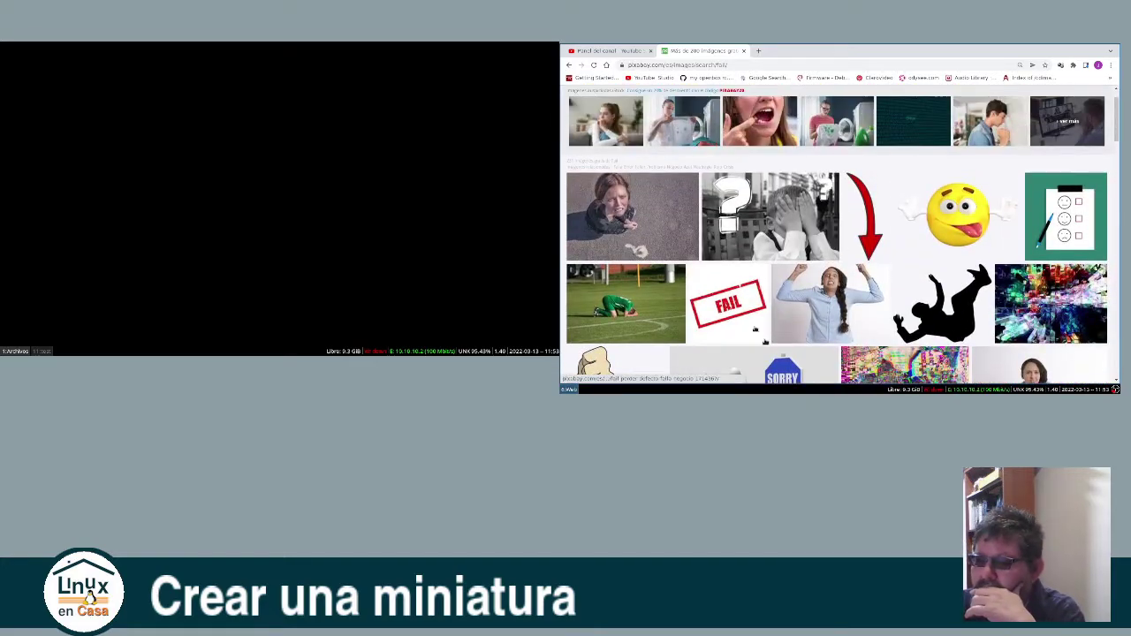
click(735, 308)
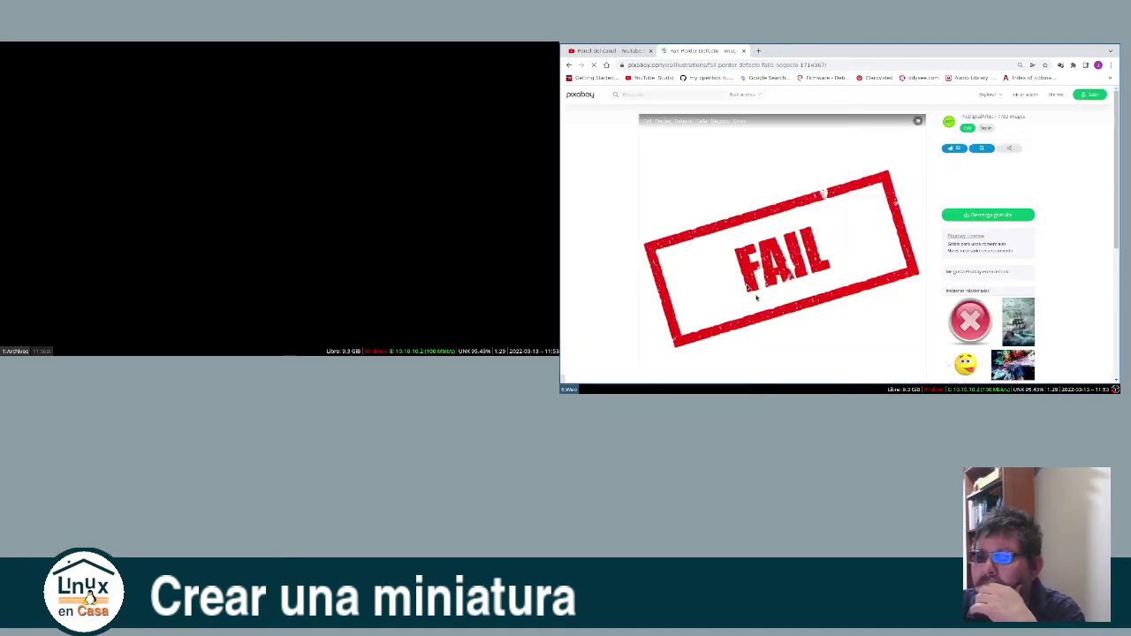
Step: Copy the FAIL stamp image to the clipboard via its right-click menu
right_click(780, 256)
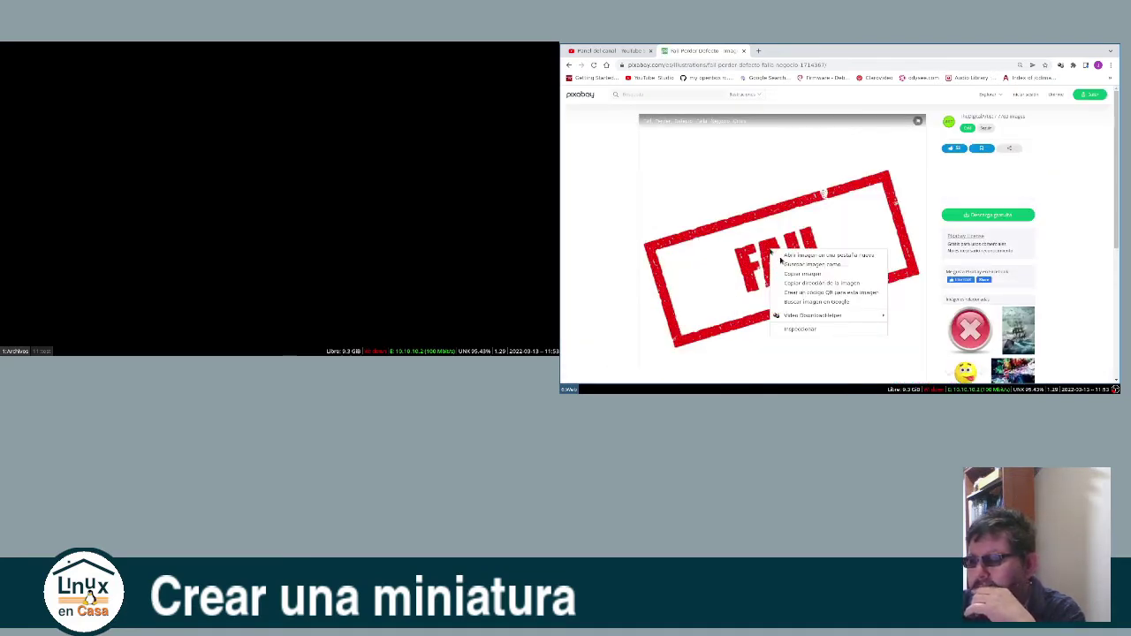
click(718, 243)
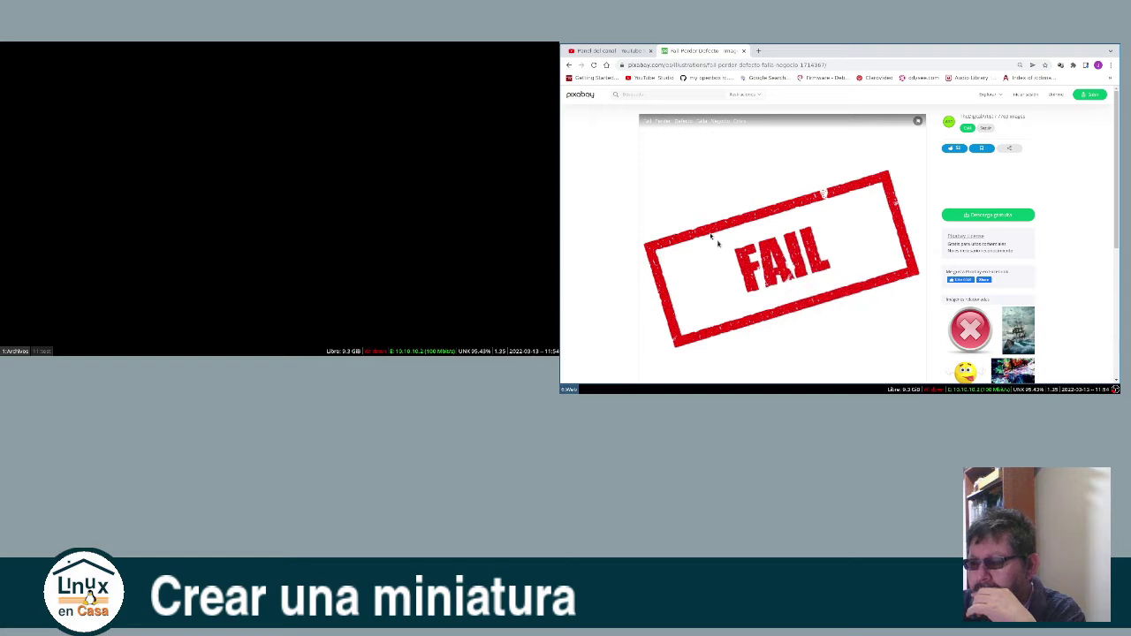
right_click(737, 237)
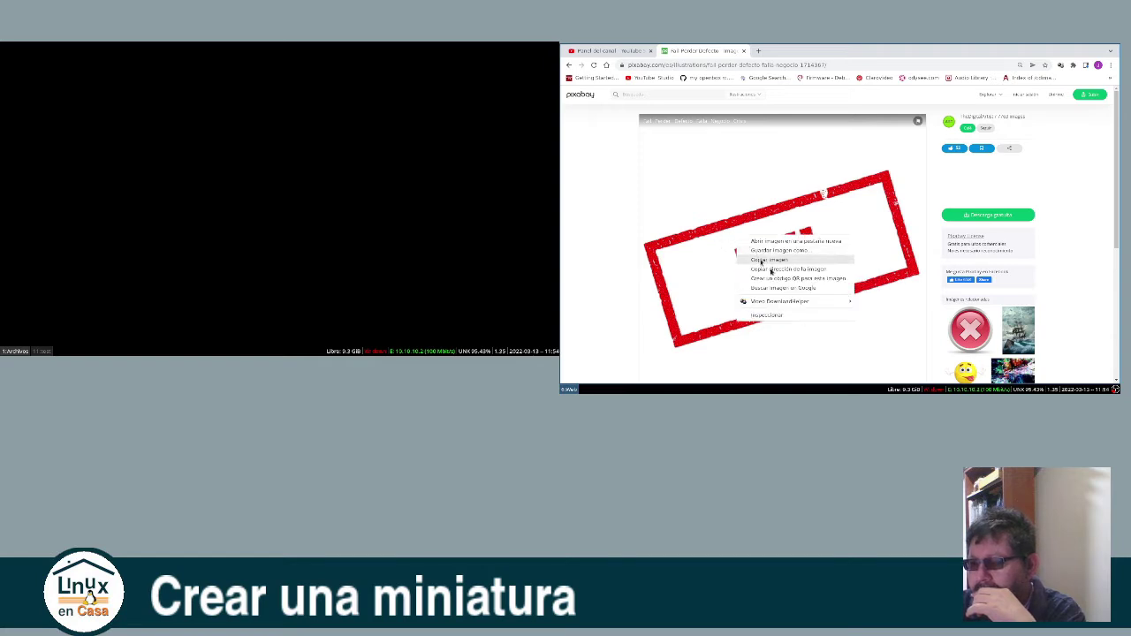
click(771, 261)
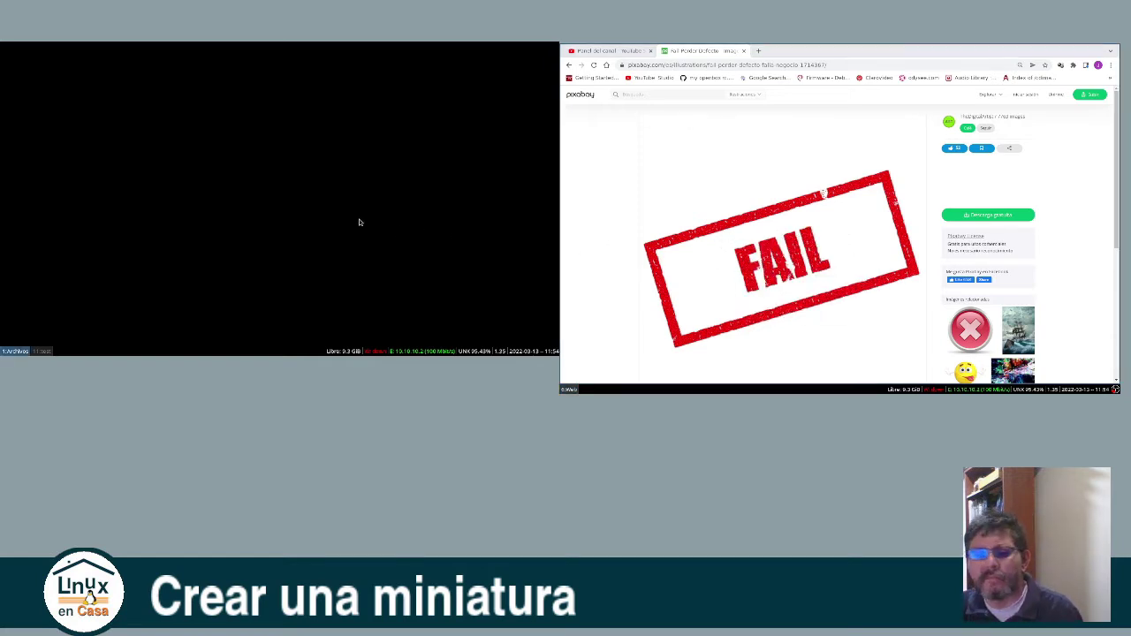
Step: Launch GIMP and paste the FAIL stamp via Editar > Pegar como > Imagen nueva
key(super+d)
text(gim)
key(Return)
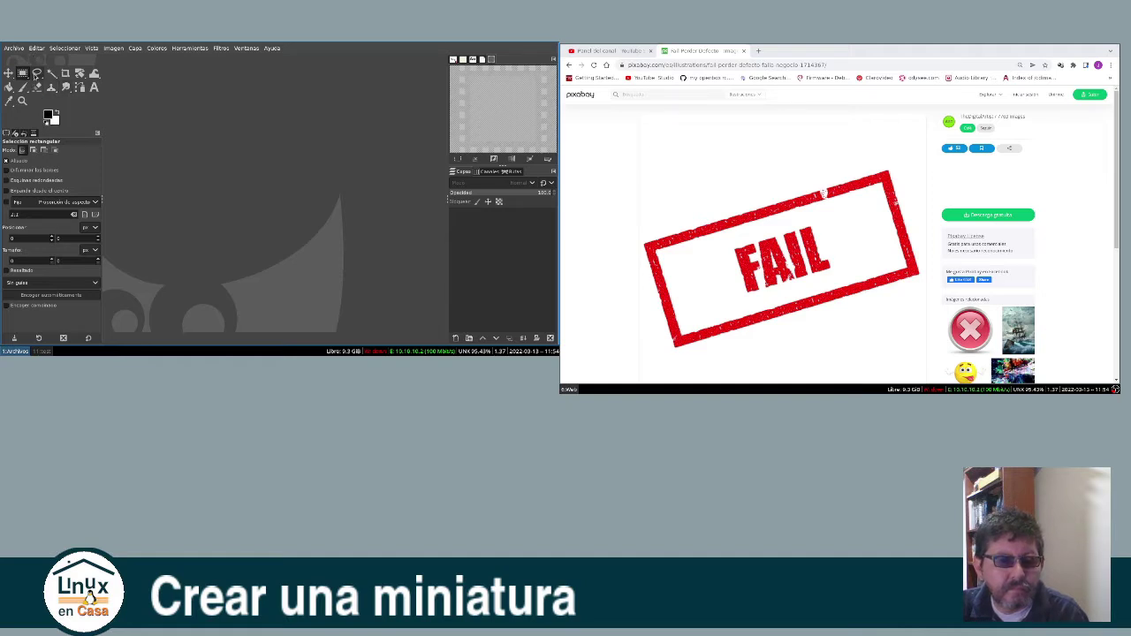
click(37, 49)
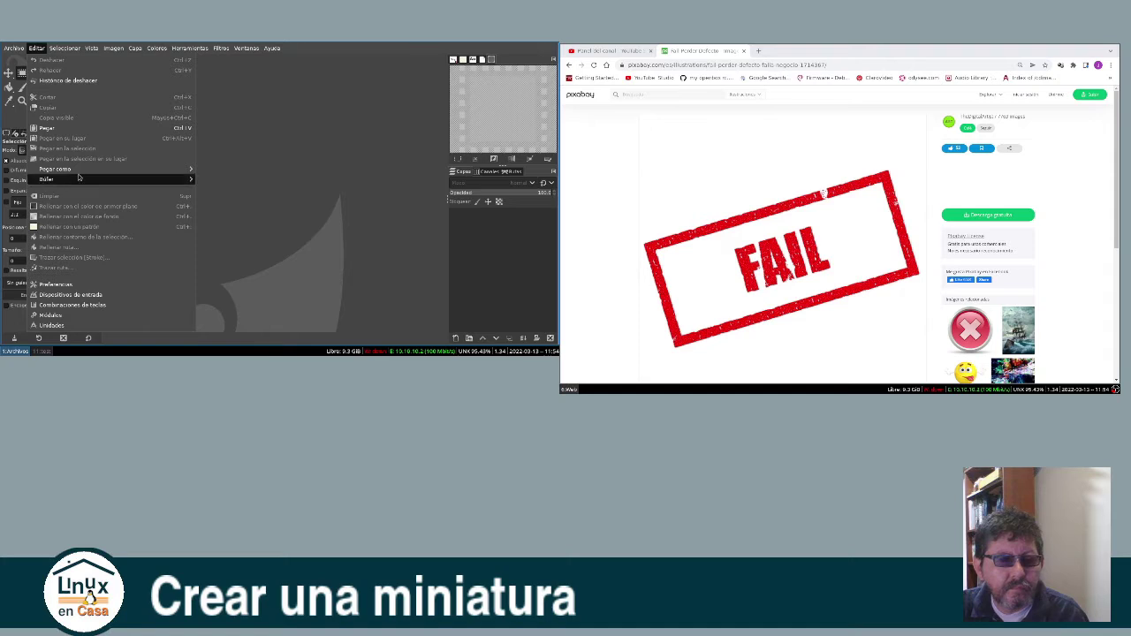
click(234, 188)
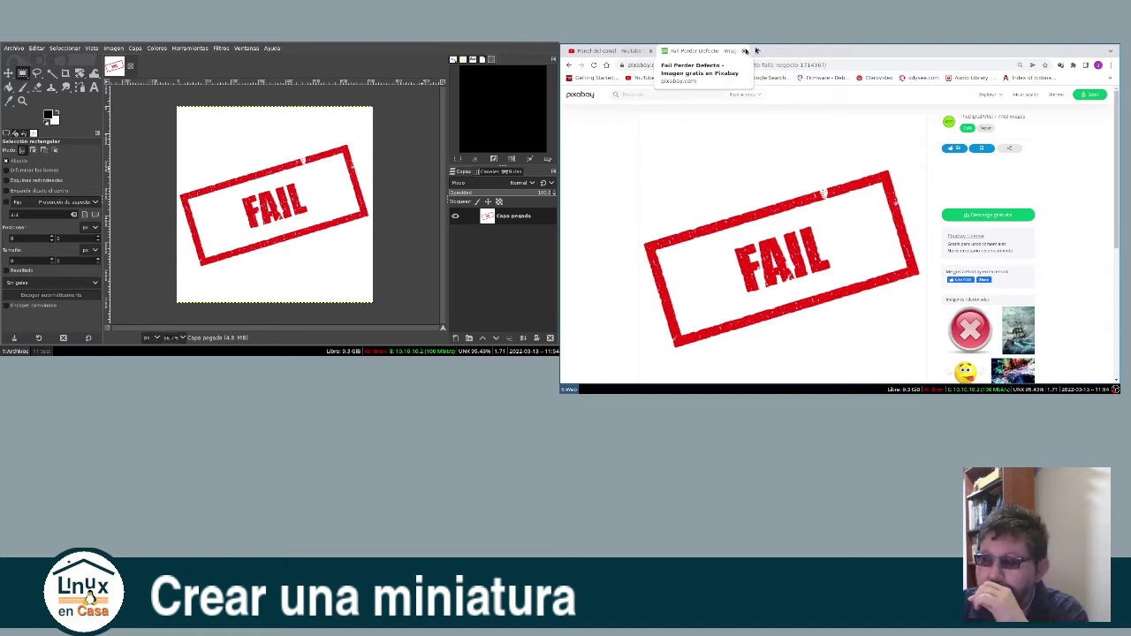
Step: Close the Pixabay tab and open virtualbox.org from a Google search in a new tab
click(746, 51)
click(668, 50)
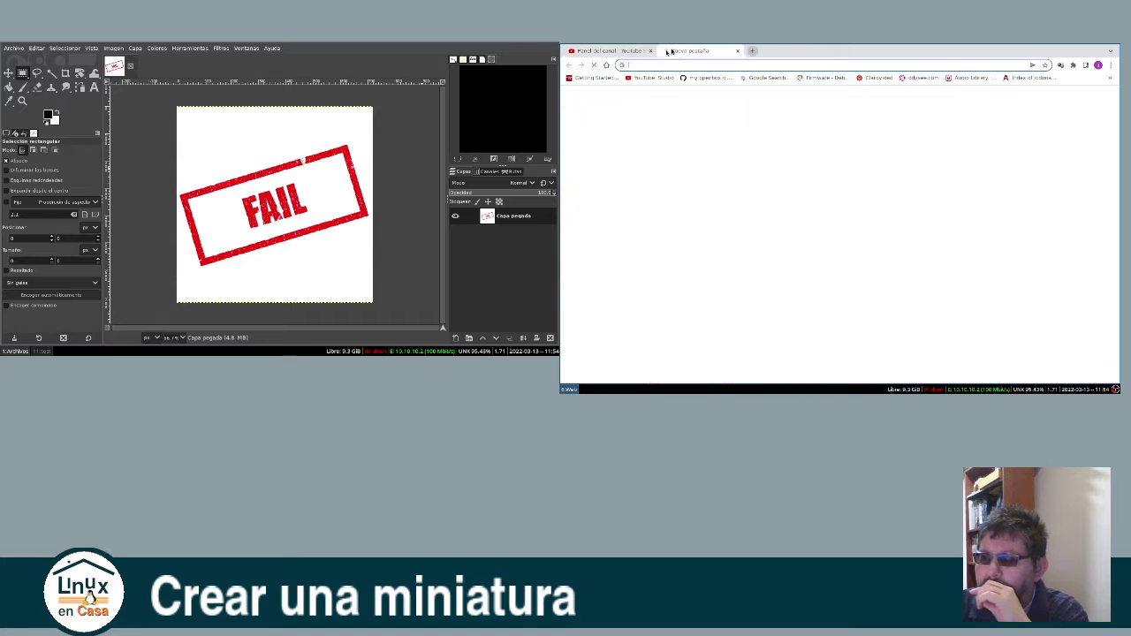
click(800, 211)
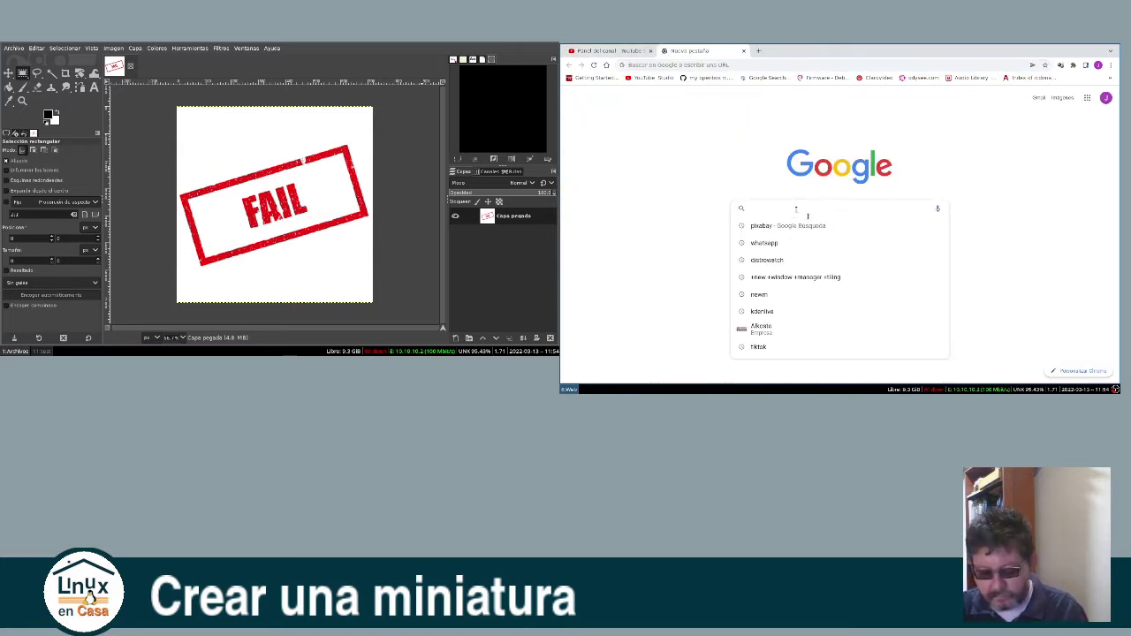
text(vr)
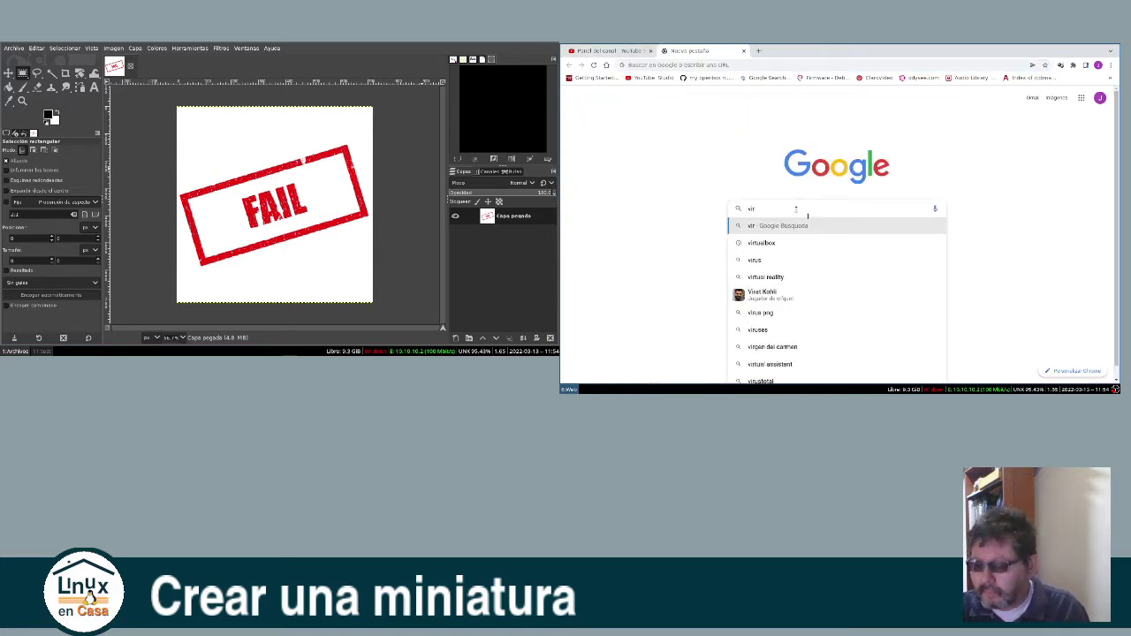
key(Down)
key(Return)
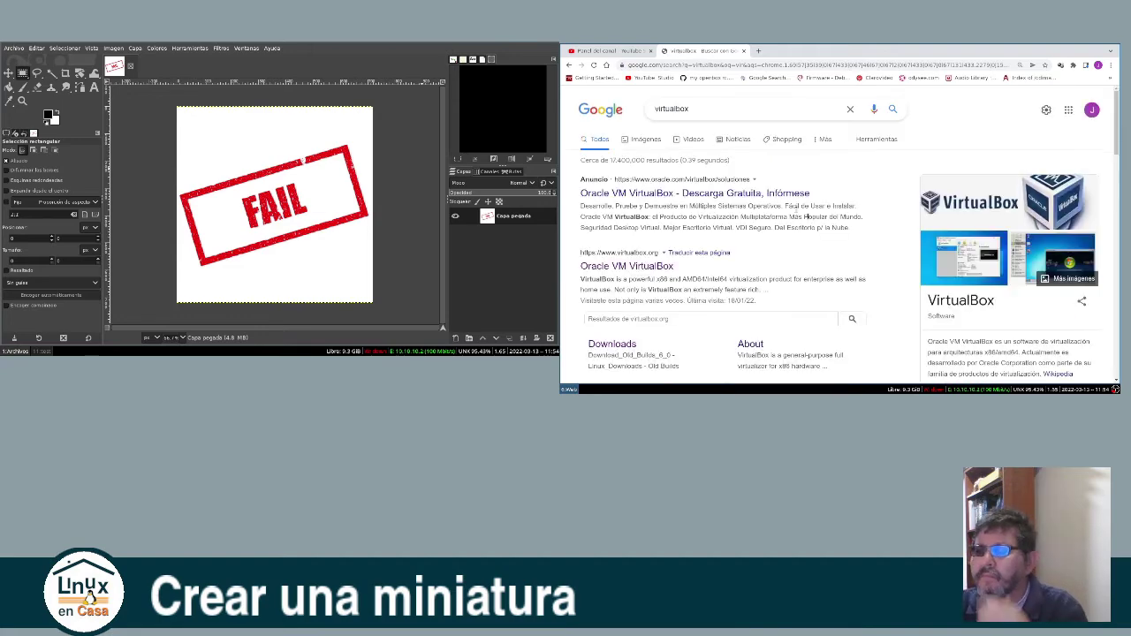
click(610, 267)
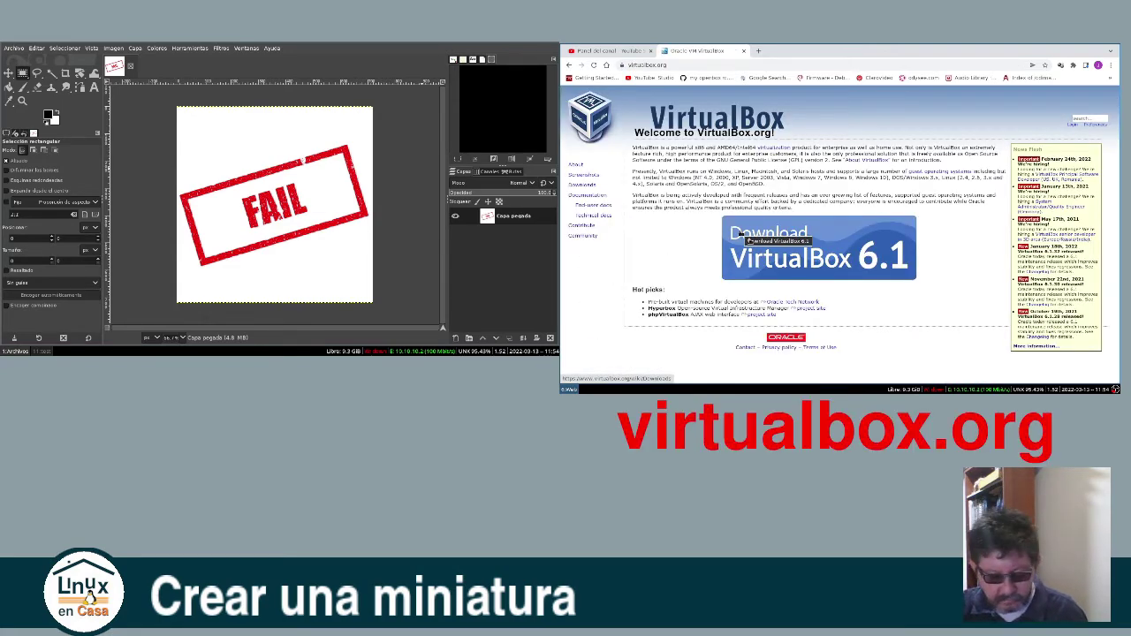
Step: Zoom the VirtualBox page to 300% and bring up the screenshot tool
key(ctrl+plus)
key(ctrl+plus)
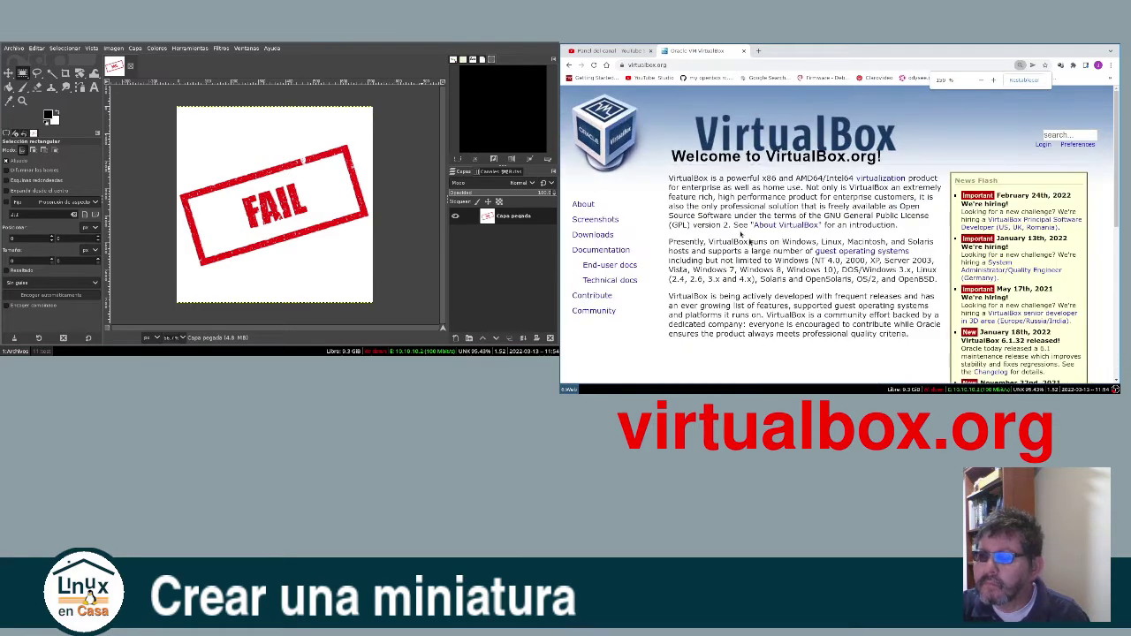
key(ctrl+plus)
key(ctrl+plus)
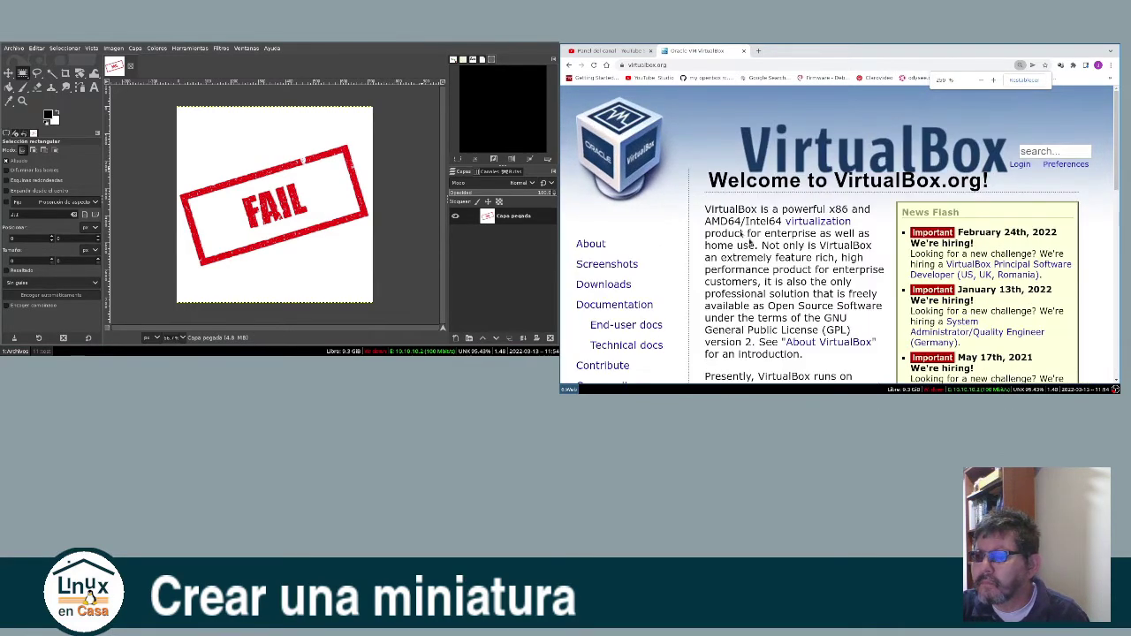
key(ctrl+plus)
key(ctrl+plus)
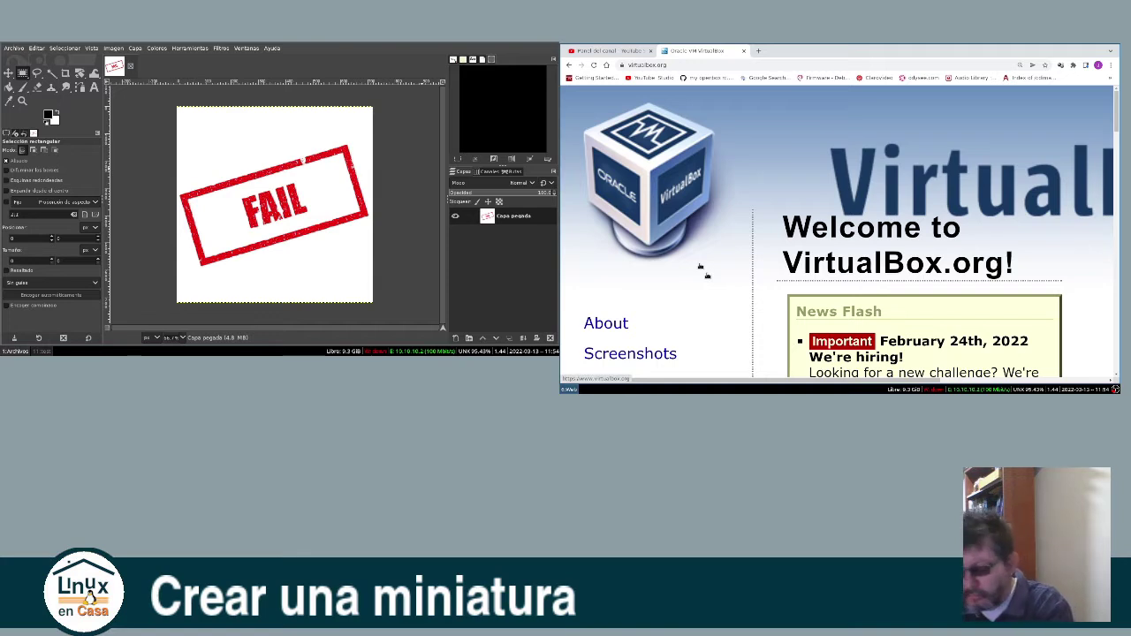
key(Print)
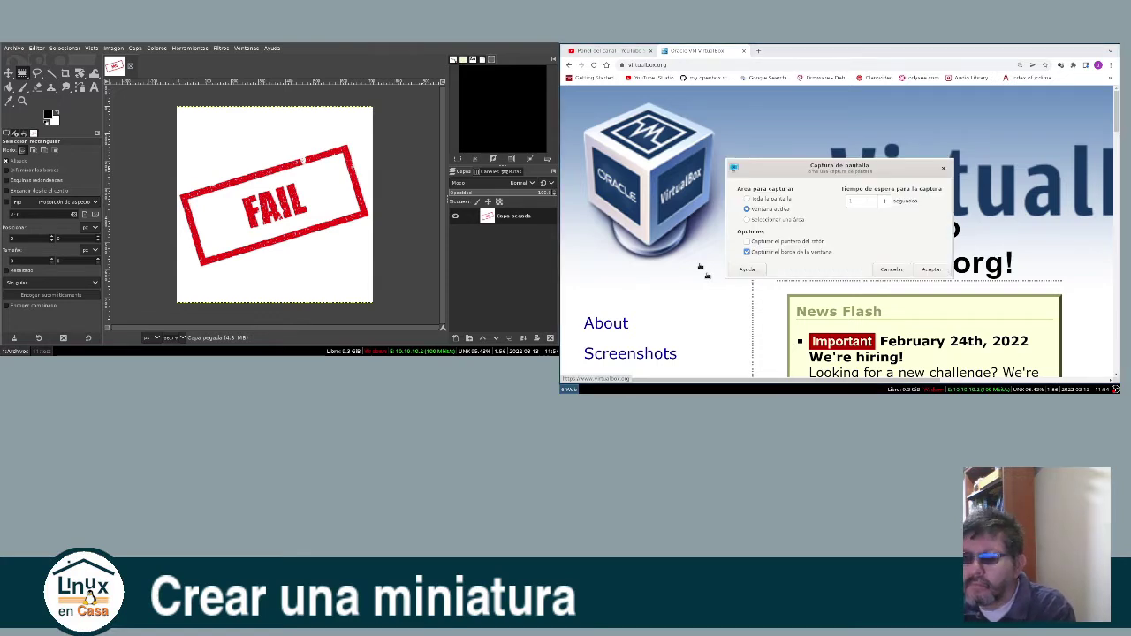
Step: Area-capture the VirtualBox cube logo, open it in GIMP, then zoom the page to 250%
click(767, 219)
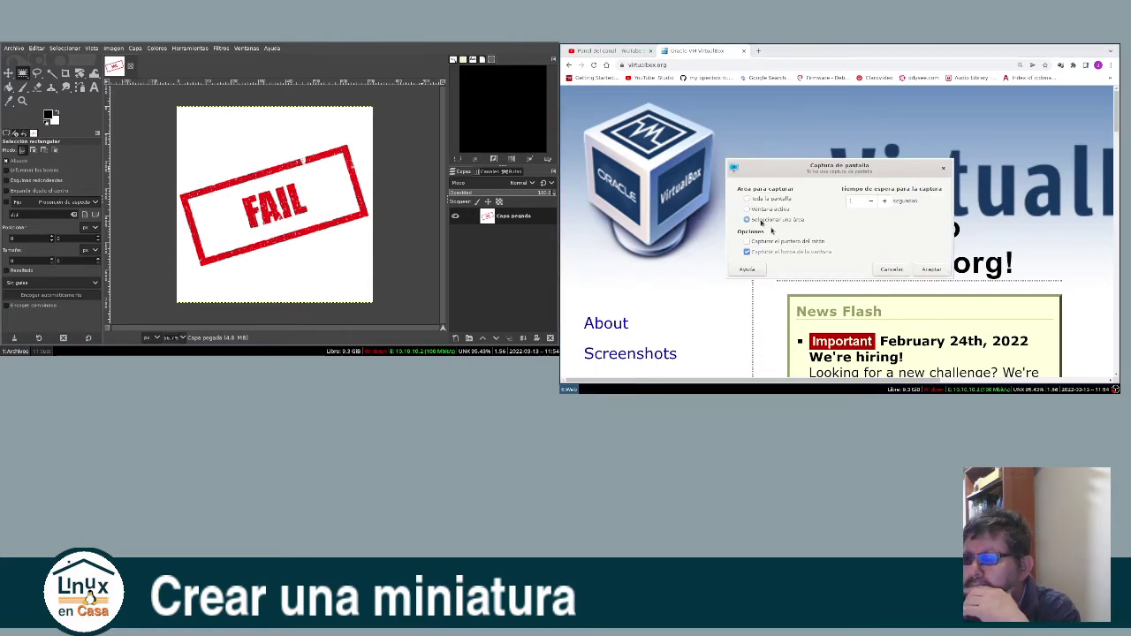
click(931, 270)
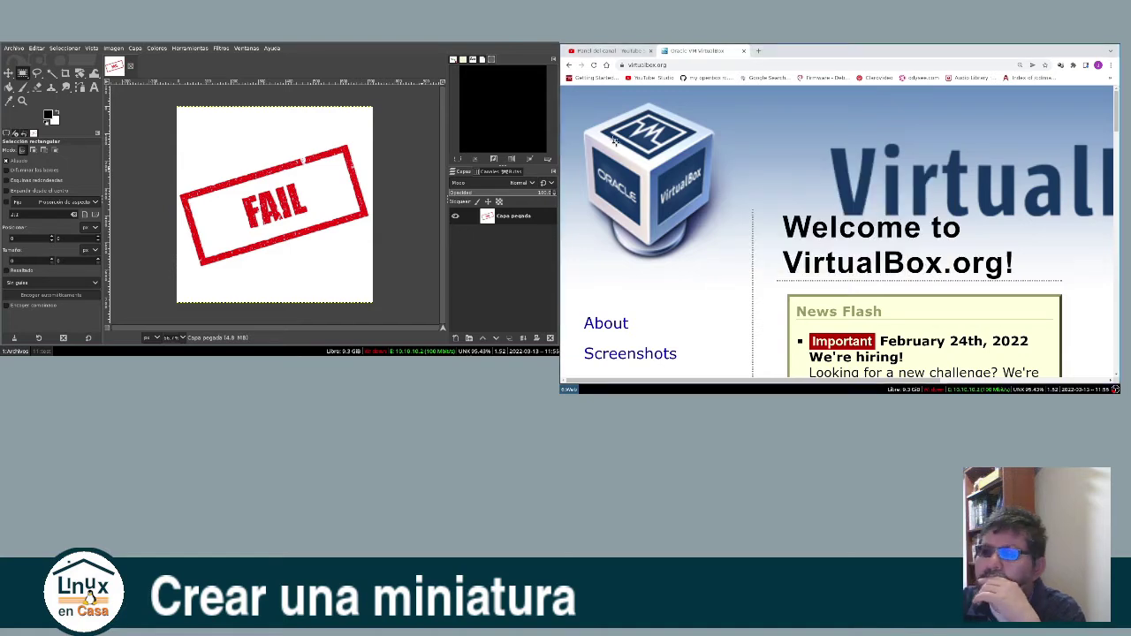
mouse_move(751, 266)
mouse_down()
mouse_move(602, 97)
mouse_move(569, 97)
mouse_up()
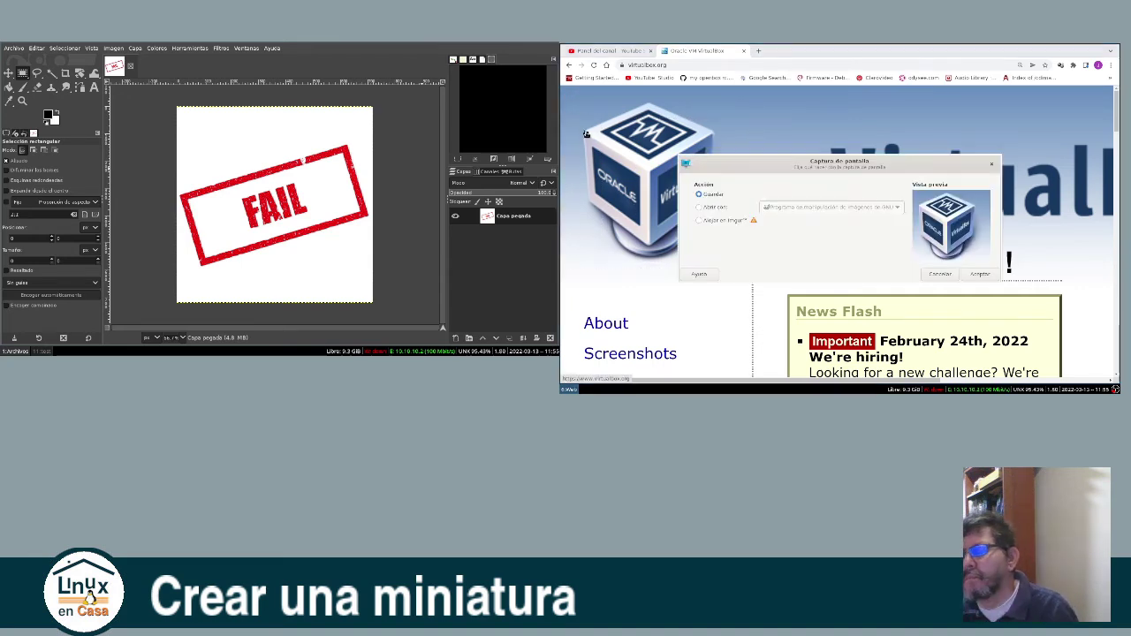
click(725, 209)
click(981, 275)
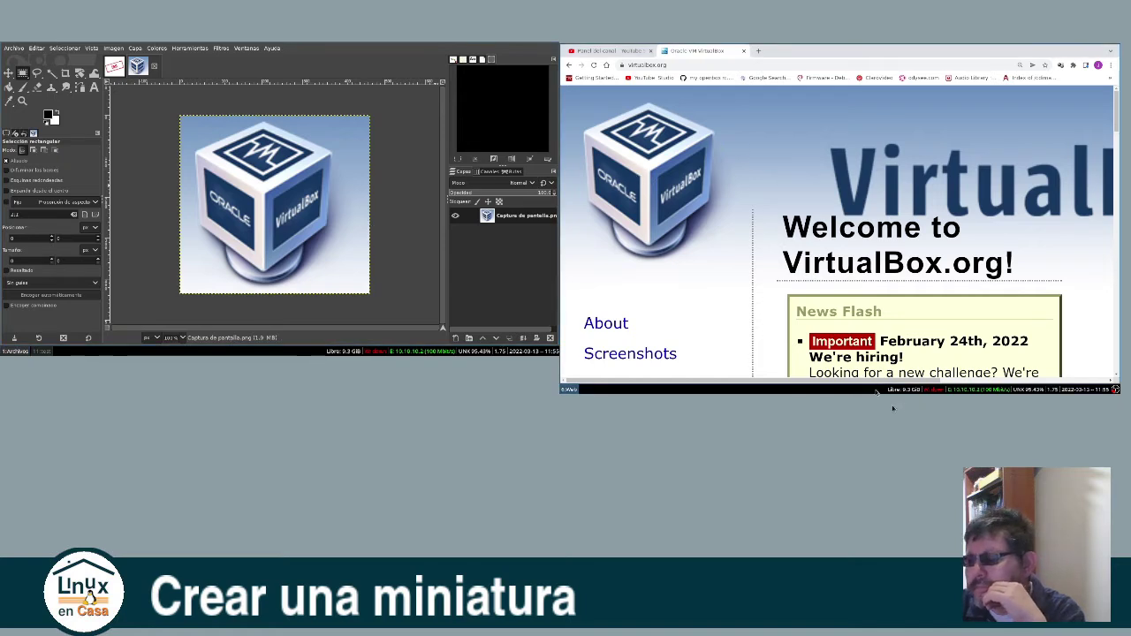
mouse_move(884, 382)
mouse_down()
mouse_move(942, 411)
mouse_move(1007, 413)
mouse_up()
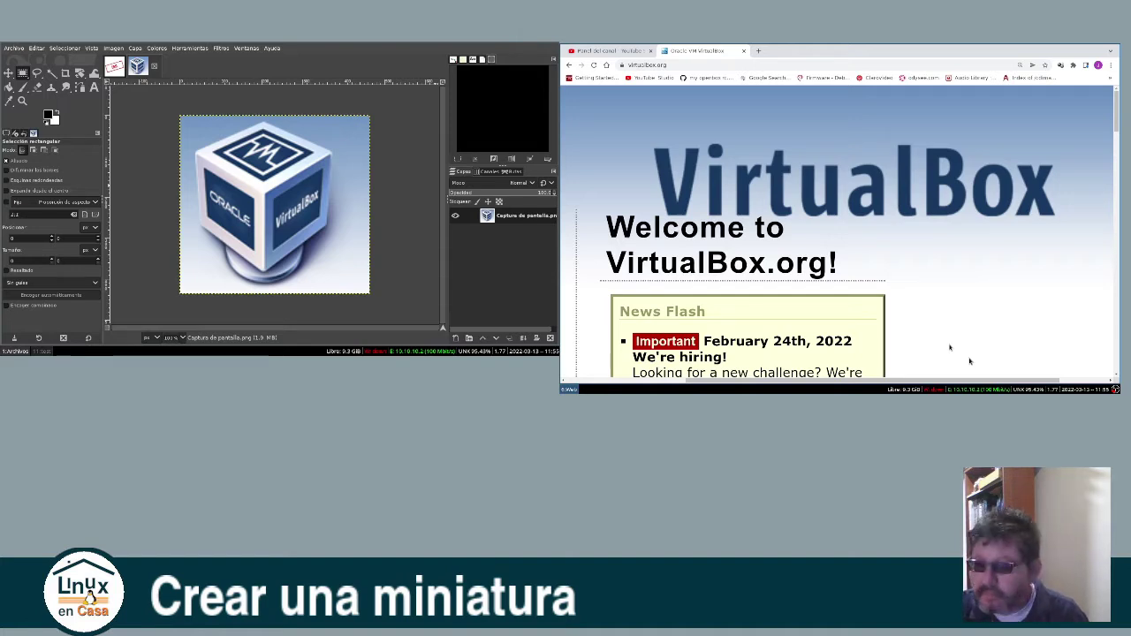
key(ctrl+minus)
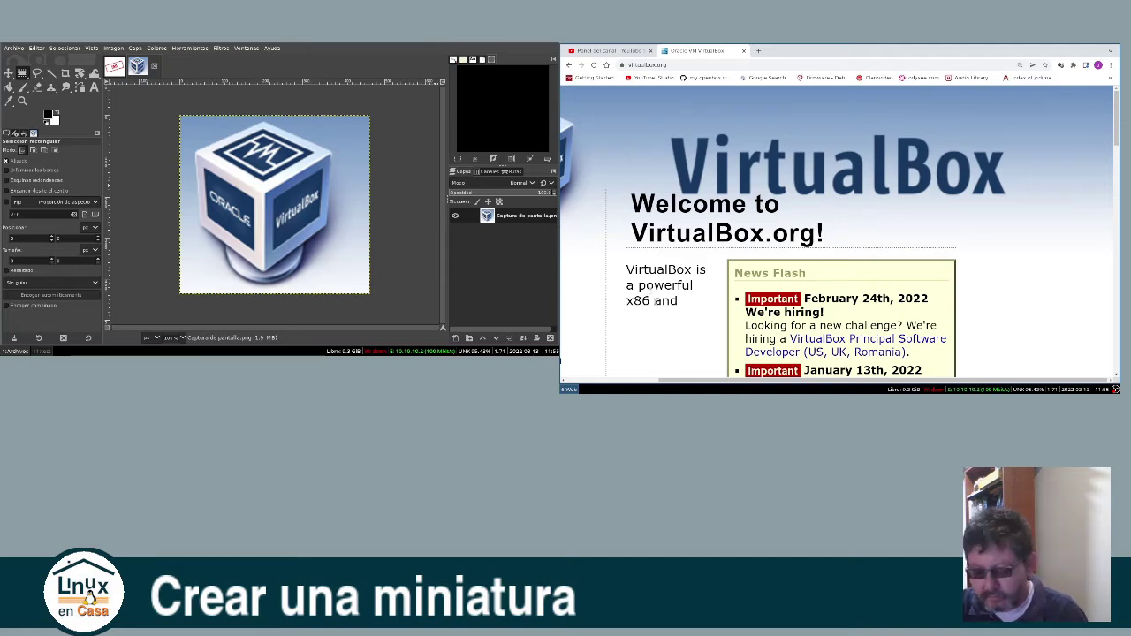
Step: Area-capture the 'VirtualBox' wordmark, open it in GIMP, and close the browser window
key(Print)
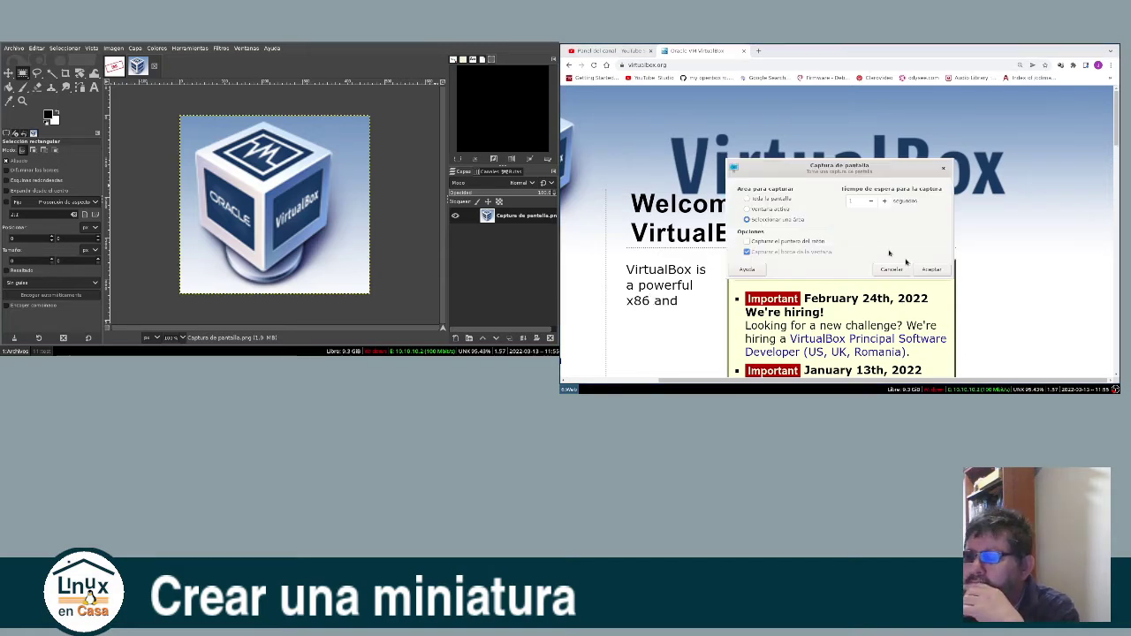
click(935, 270)
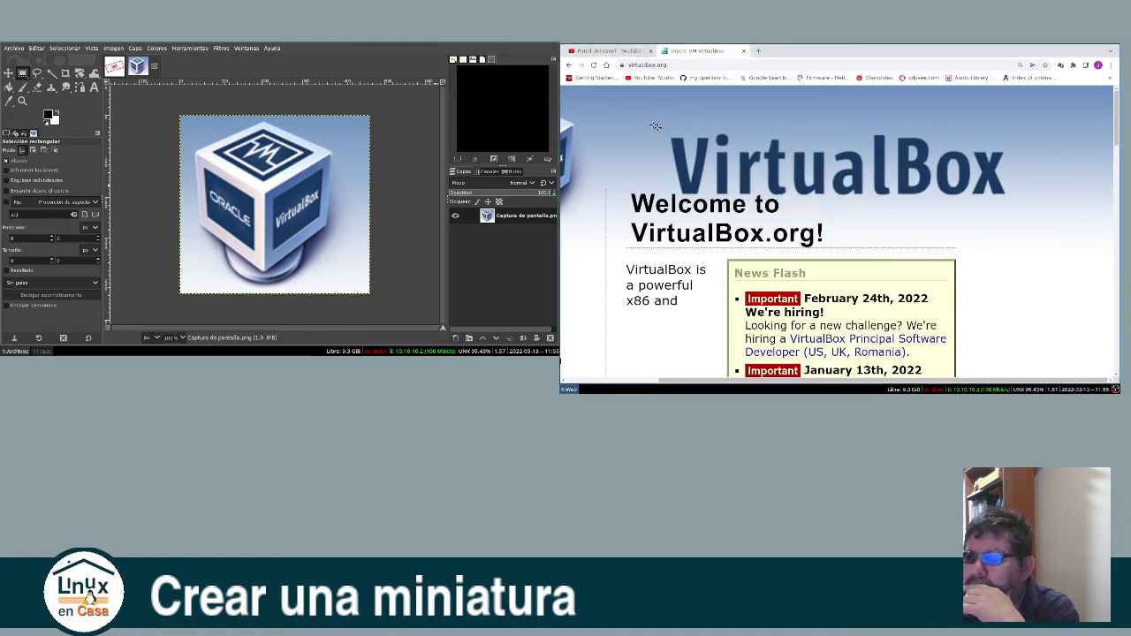
drag(755, 133, 1044, 199)
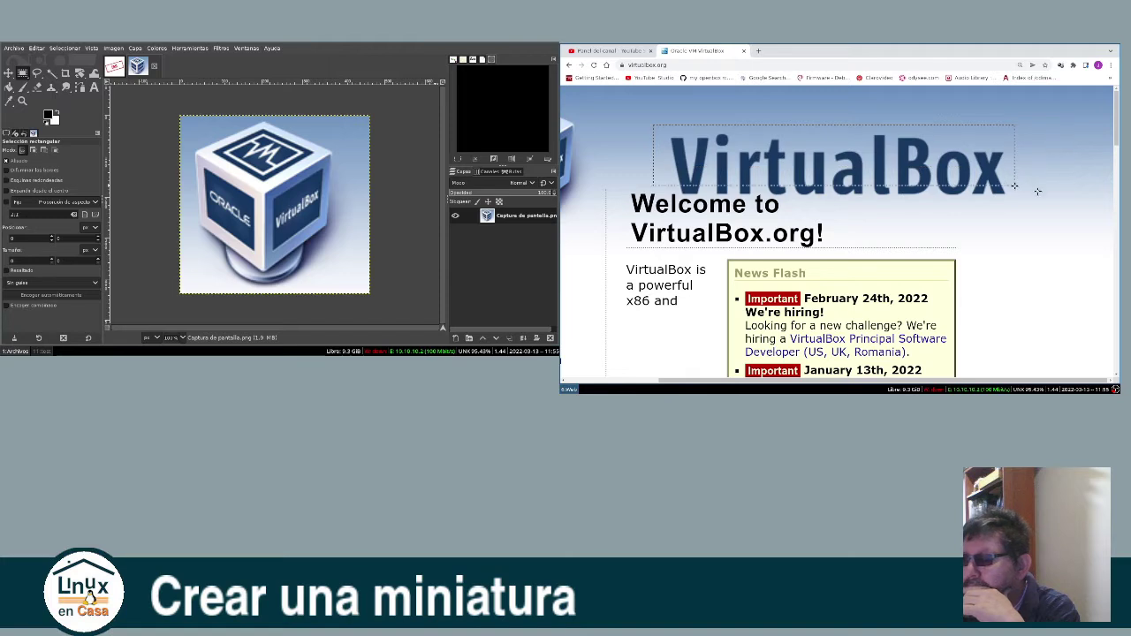
drag(1043, 199, 1045, 205)
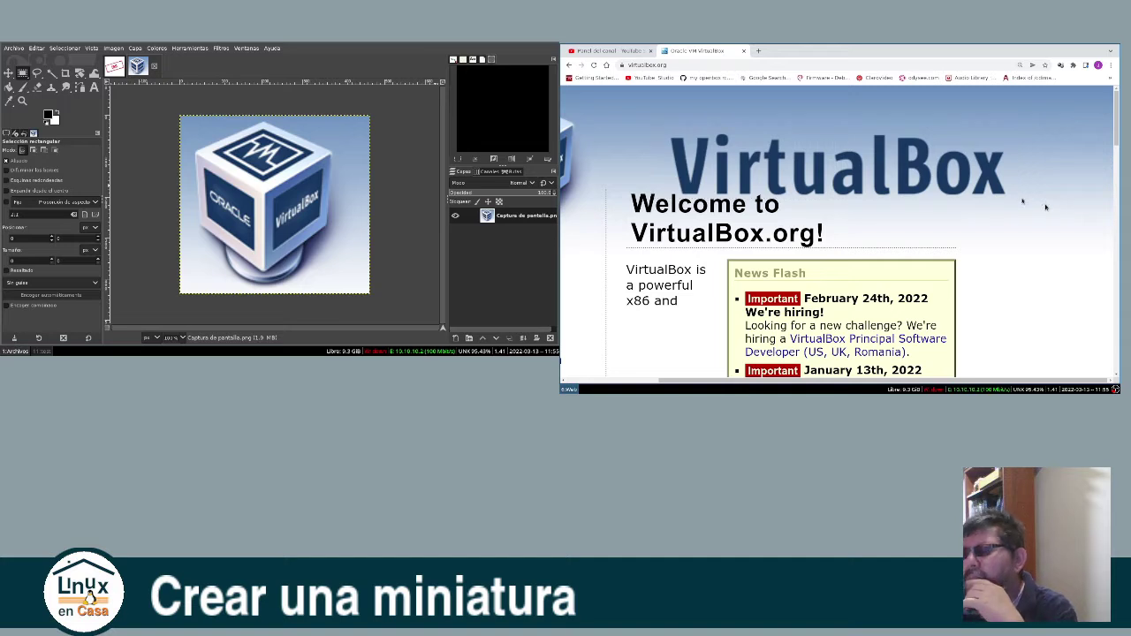
drag(1045, 205, 1045, 206)
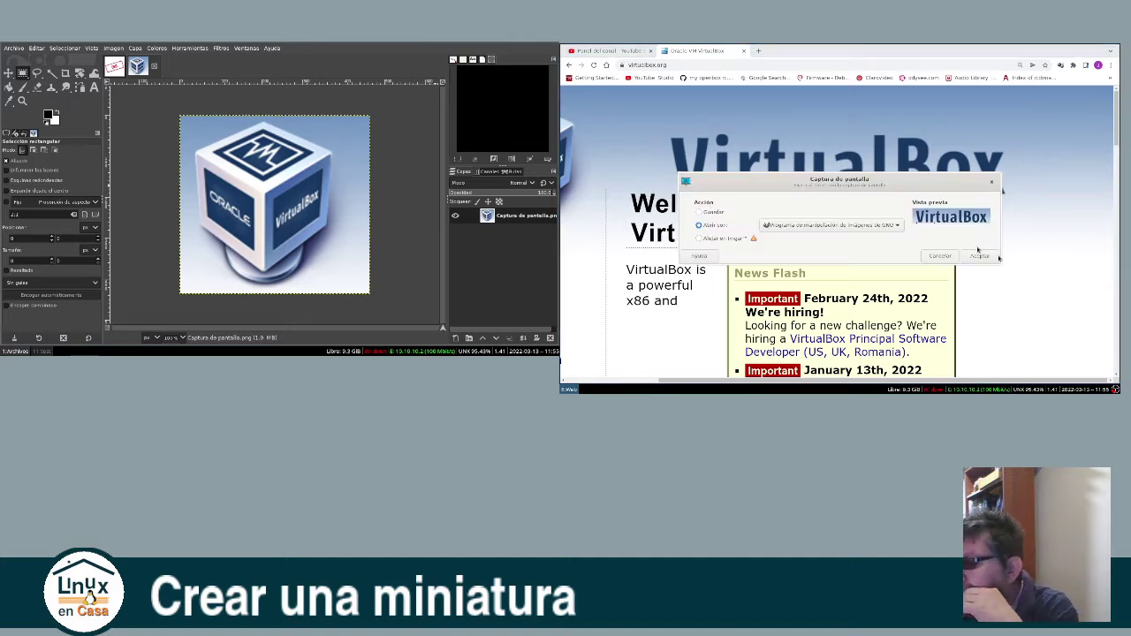
click(978, 258)
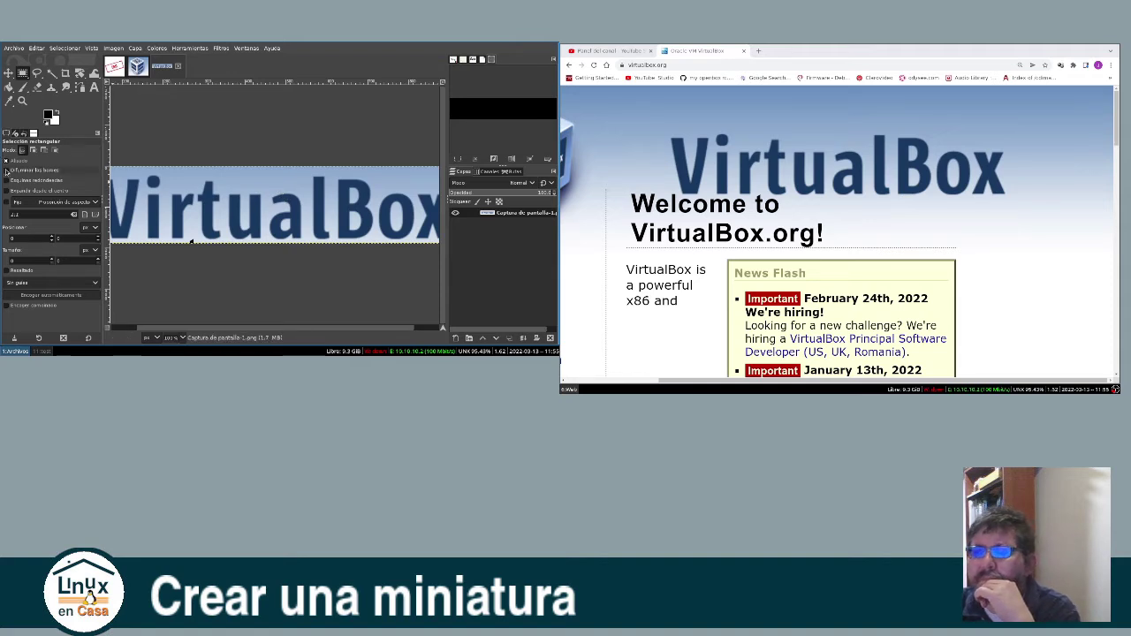
click(707, 51)
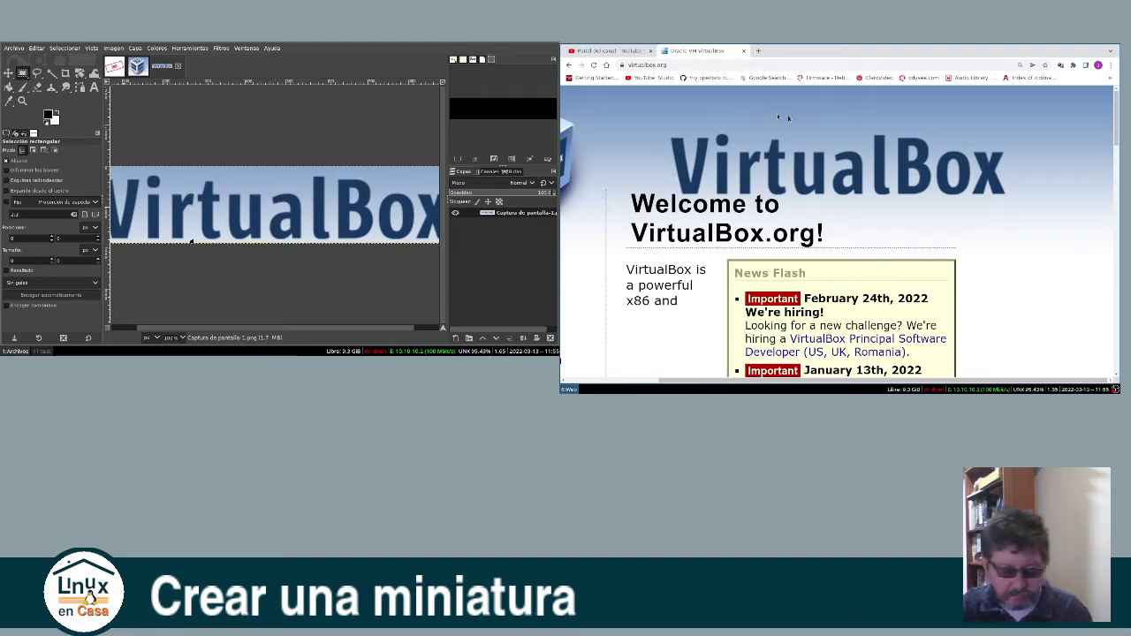
key(super+shift+q)
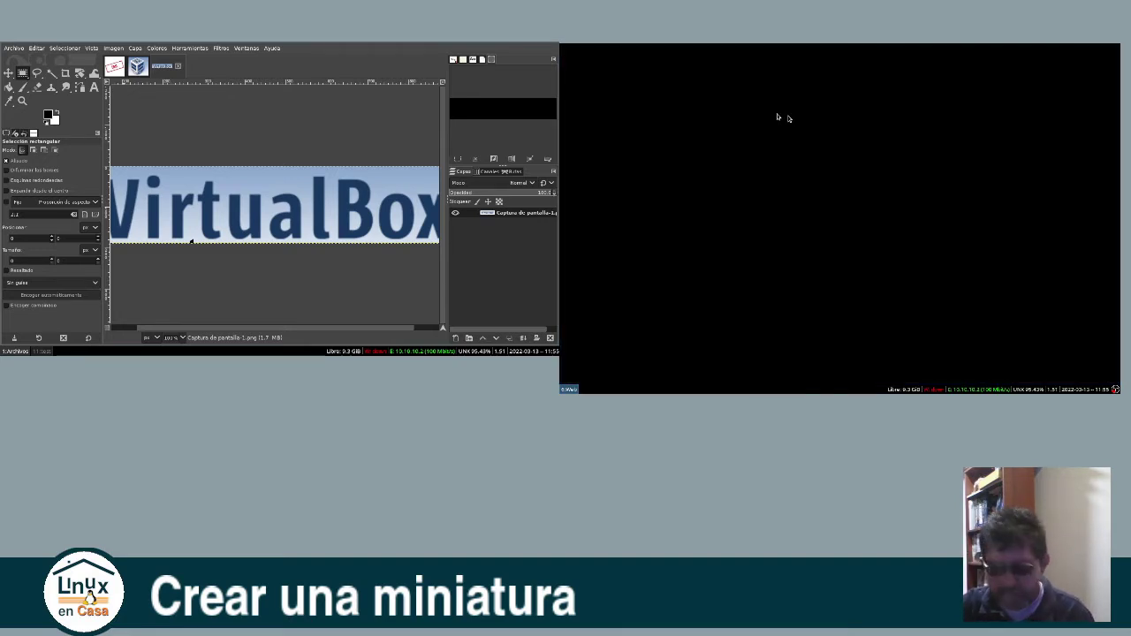
Step: Launch the file manager and open the user's home folder from /home
key(super+d)
text(firefox)
key(Return)
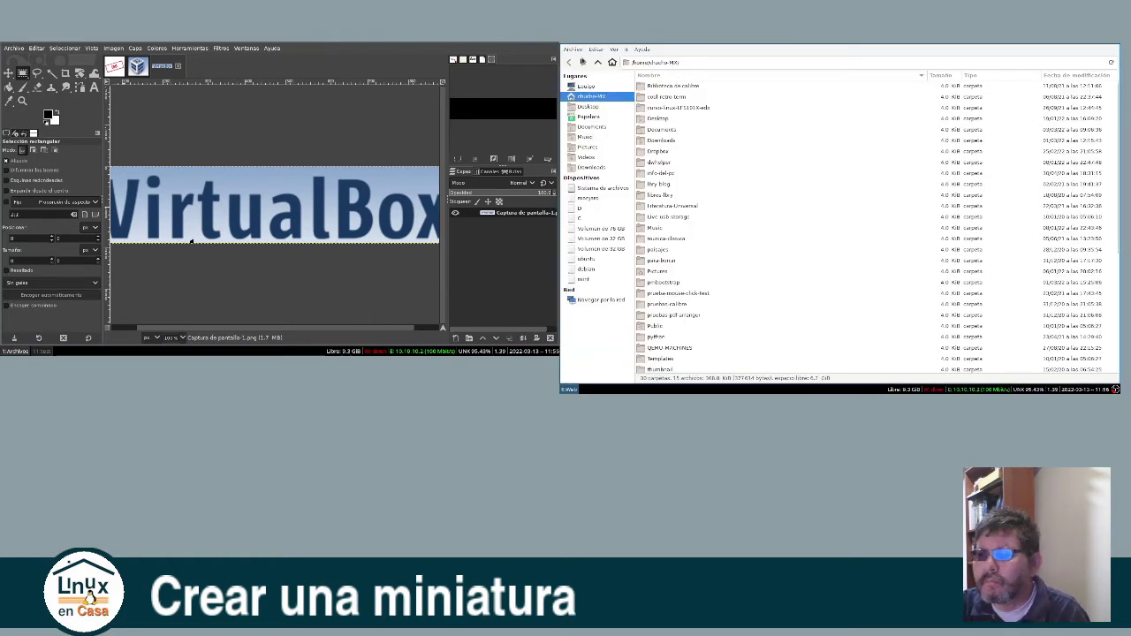
click(599, 64)
click(662, 97)
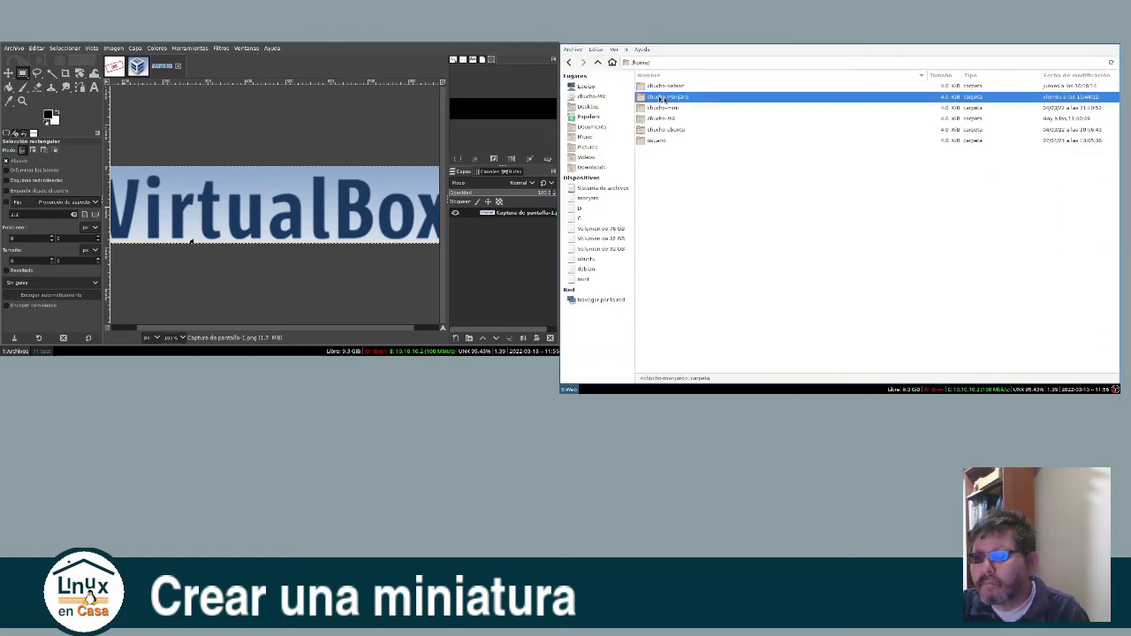
double_click(662, 98)
Step: Go to Vídeos > 325 vbox error > bv vid editado and select 325-vbox-error.mp4
scroll(708, 190, down, 2)
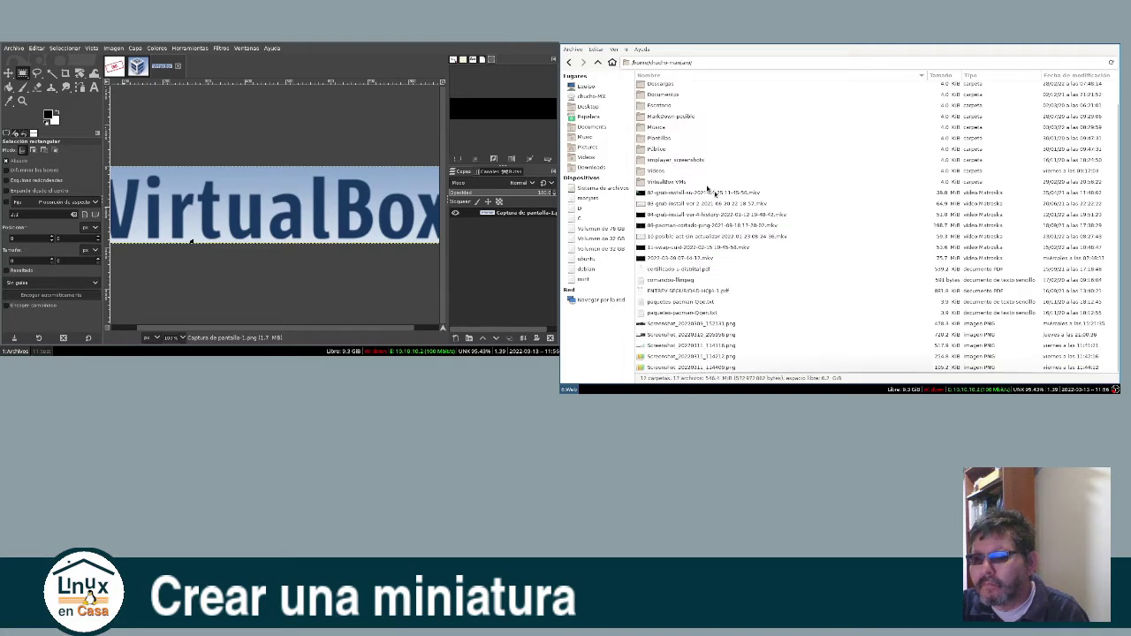
click(667, 173)
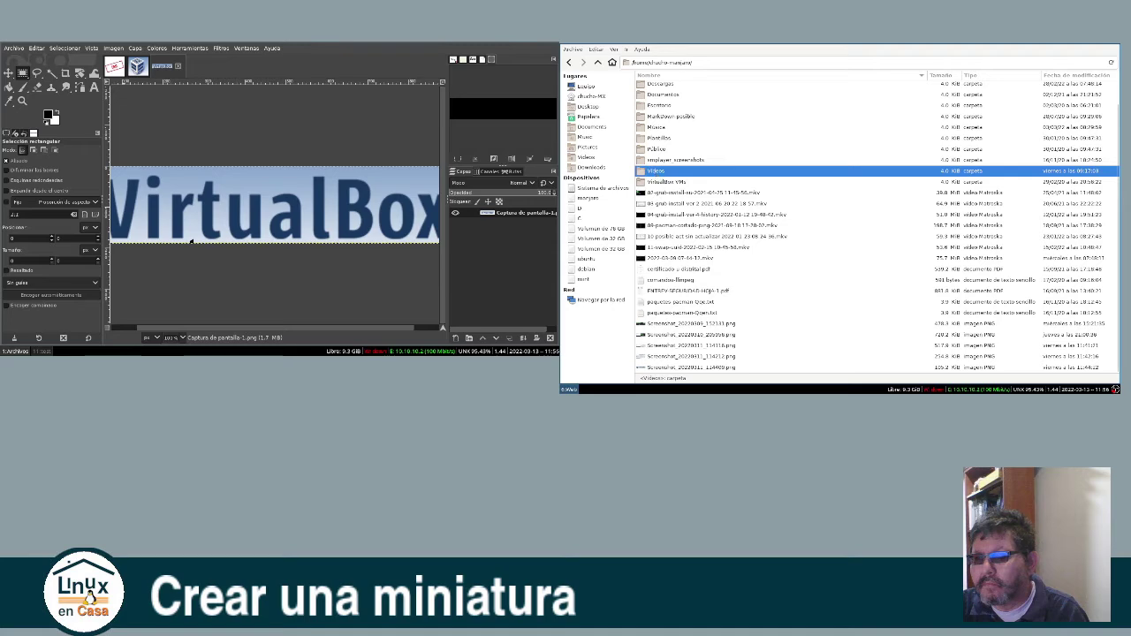
double_click(668, 173)
scroll(667, 185, down, 3)
scroll(667, 191, down, 3)
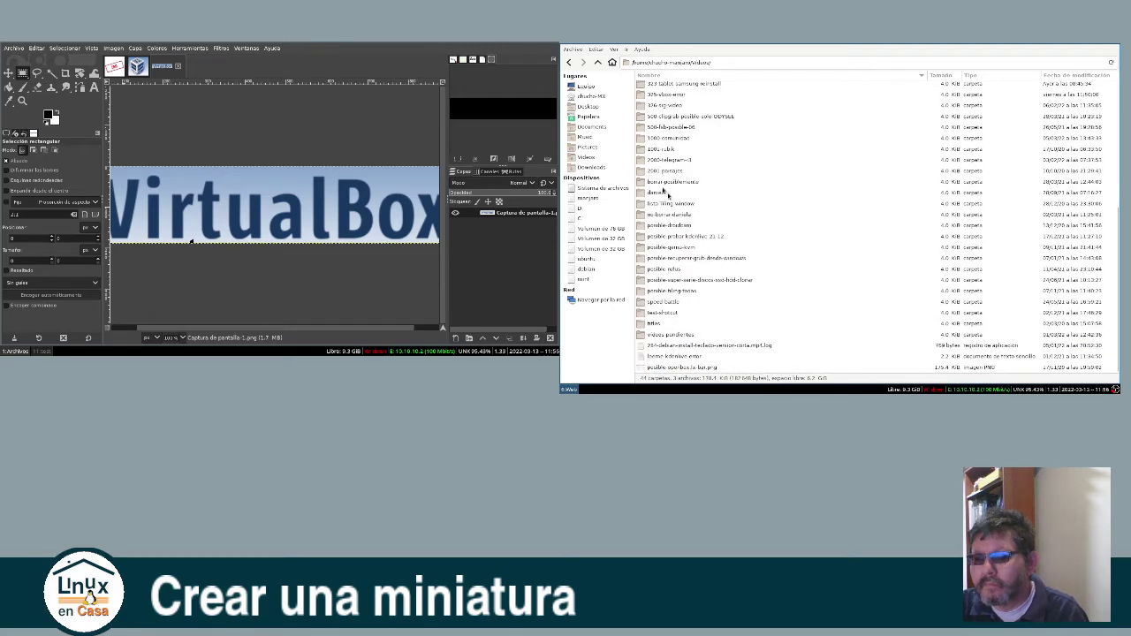
scroll(667, 190, up, 1)
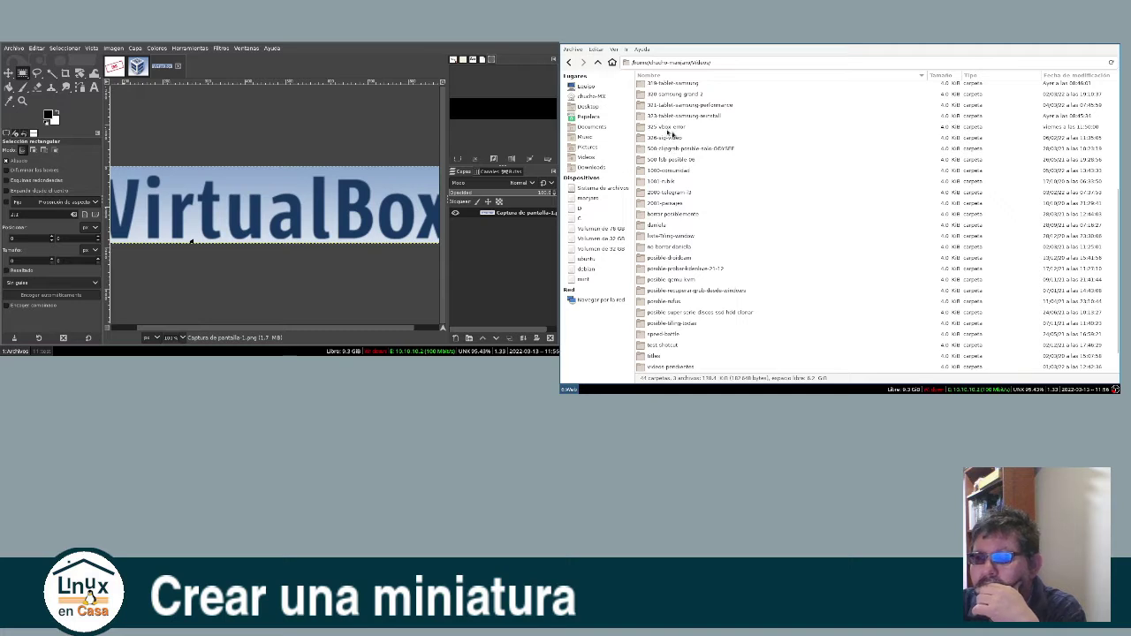
double_click(668, 129)
double_click(658, 98)
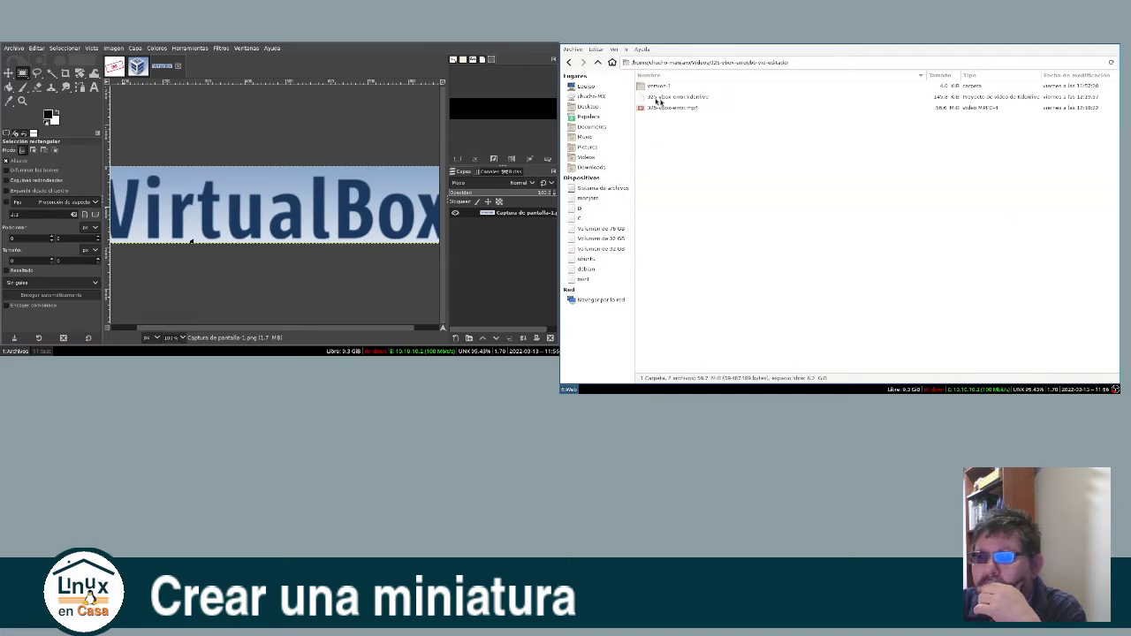
click(668, 110)
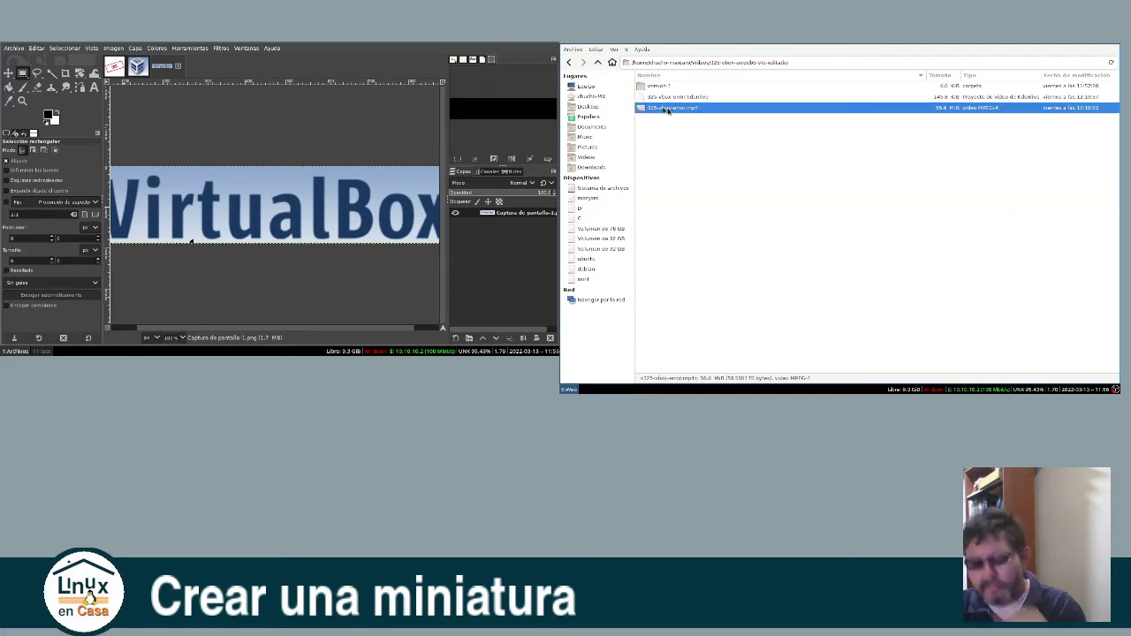
Step: Play 325-vbox-error.mp4 in VLC, seek to the kernel driver error, and area-capture its dialog
double_click(668, 110)
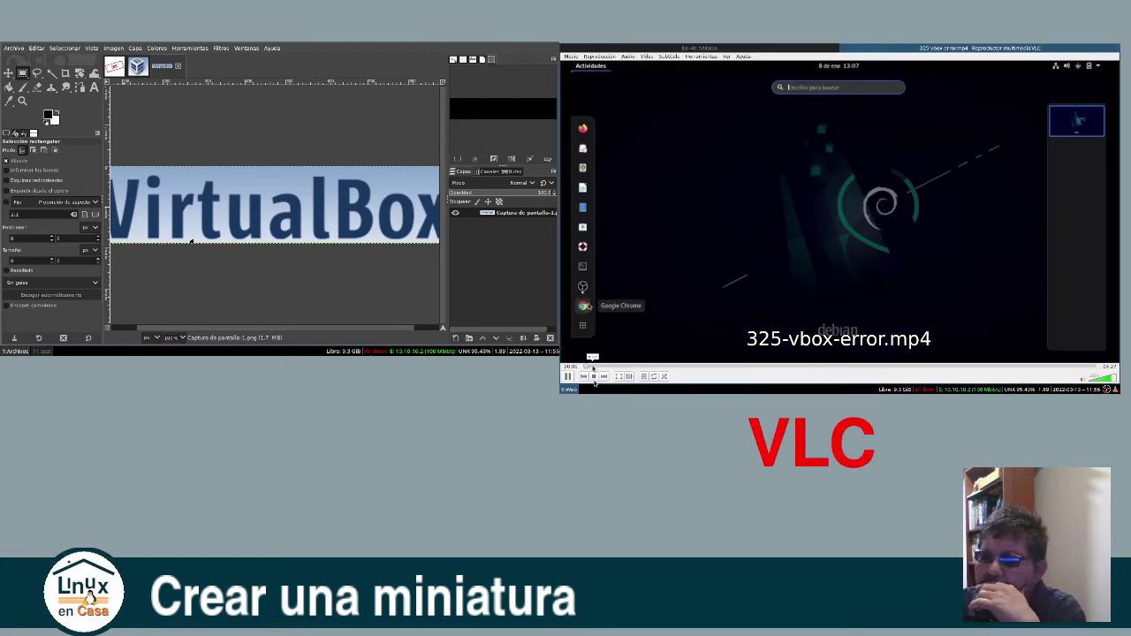
drag(595, 382, 622, 390)
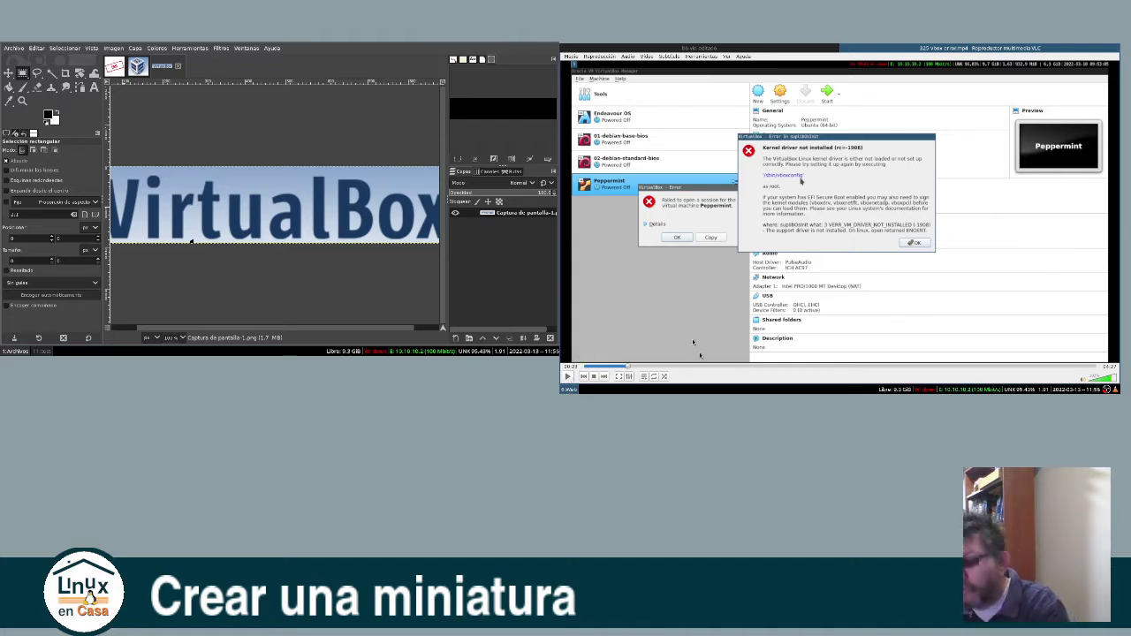
key(alt+Tab)
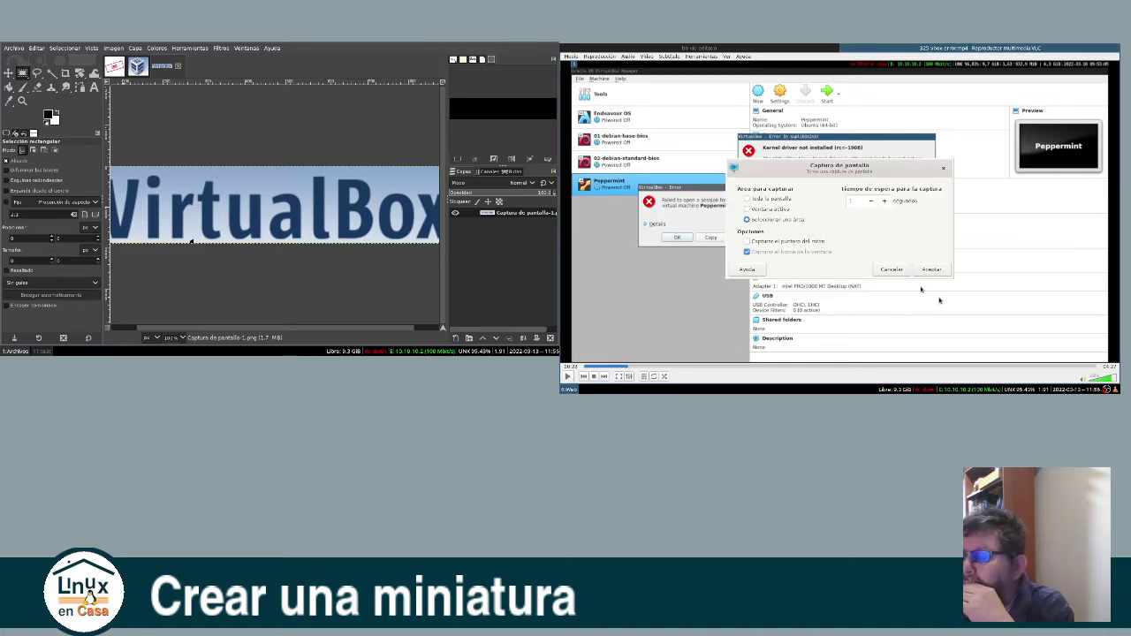
click(932, 270)
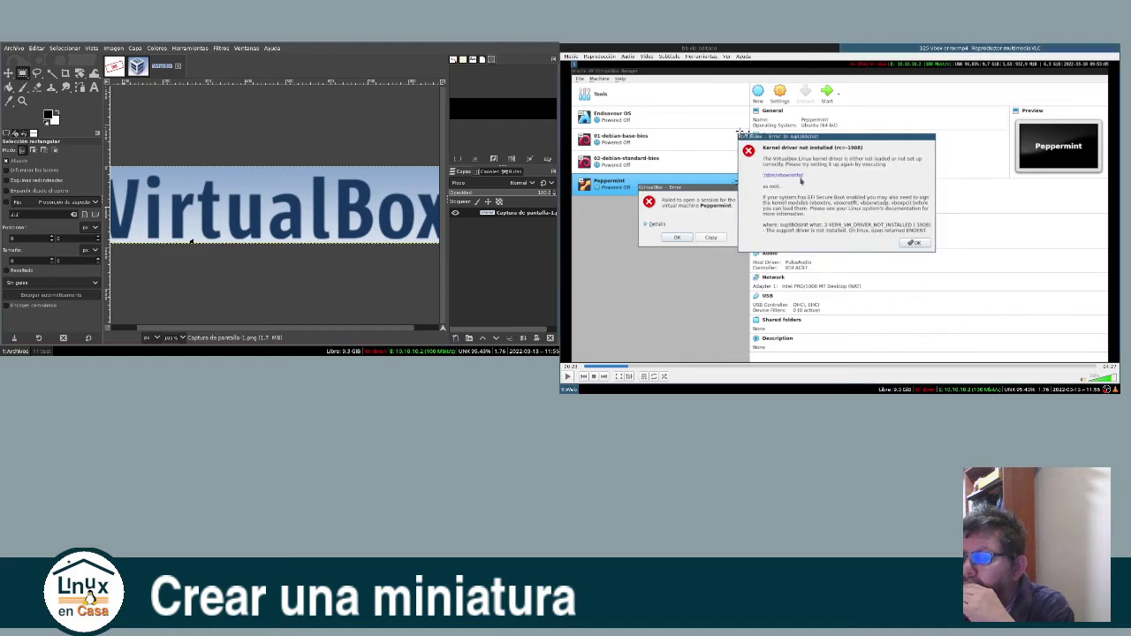
mouse_move(735, 133)
mouse_down()
mouse_move(953, 184)
mouse_move(935, 181)
mouse_up()
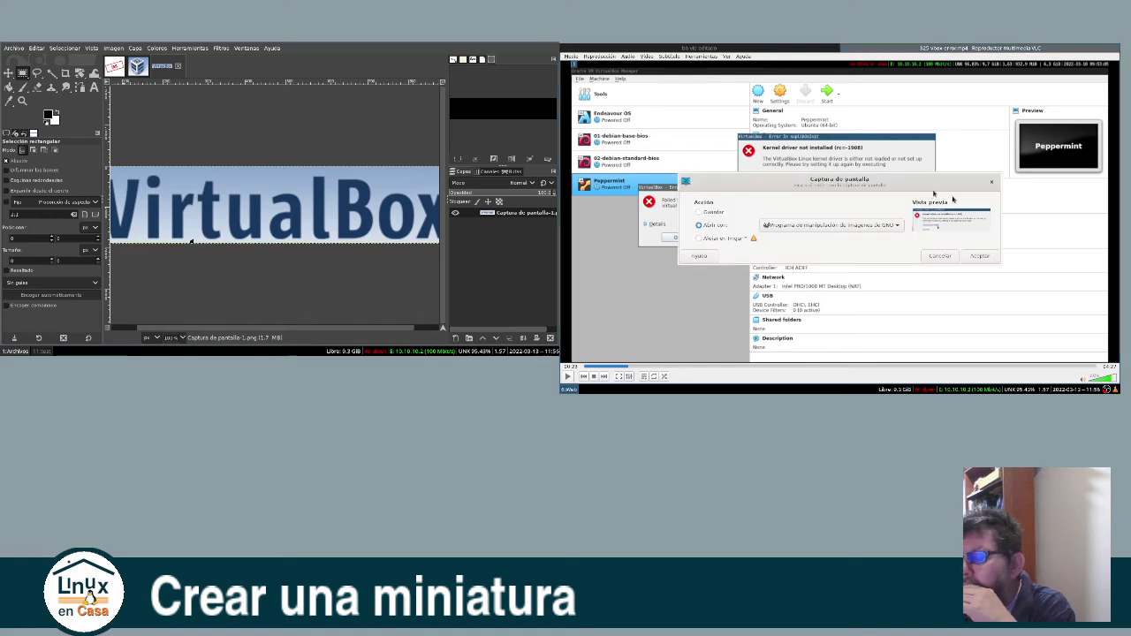
Step: Open the error capture in GIMP and create a new blank 640 × 360 image
click(981, 256)
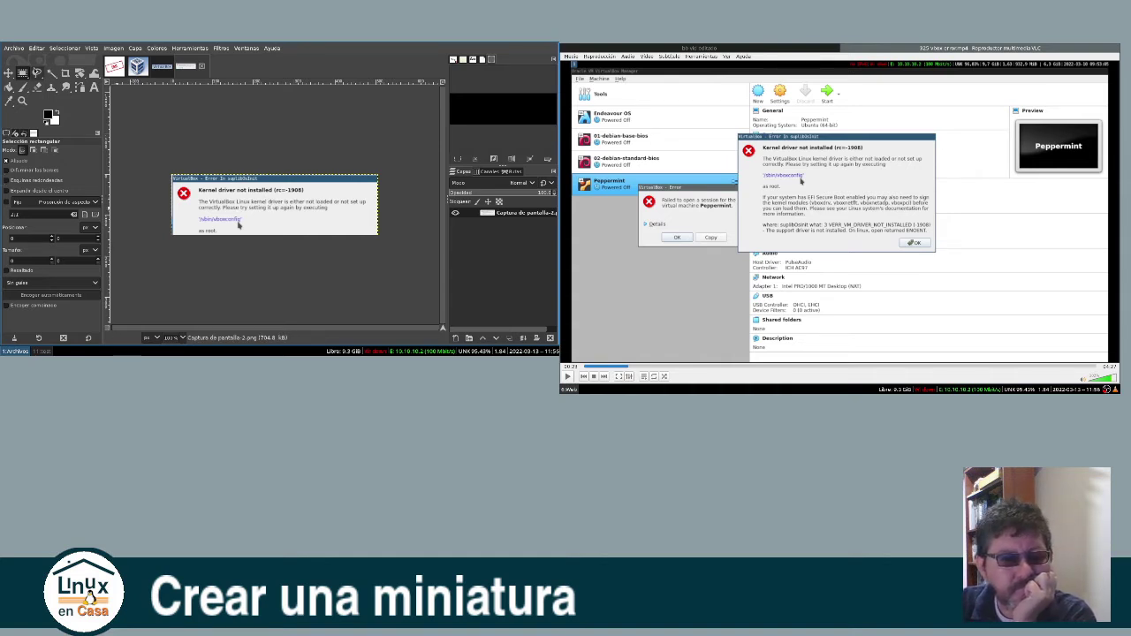
click(13, 49)
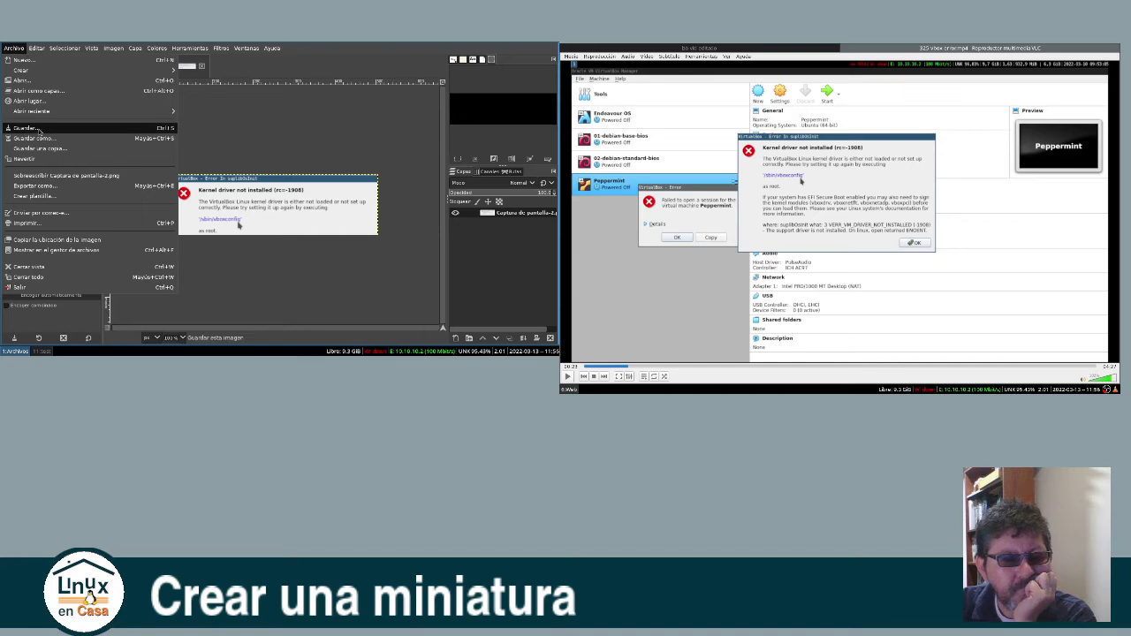
mouse_move(32, 112)
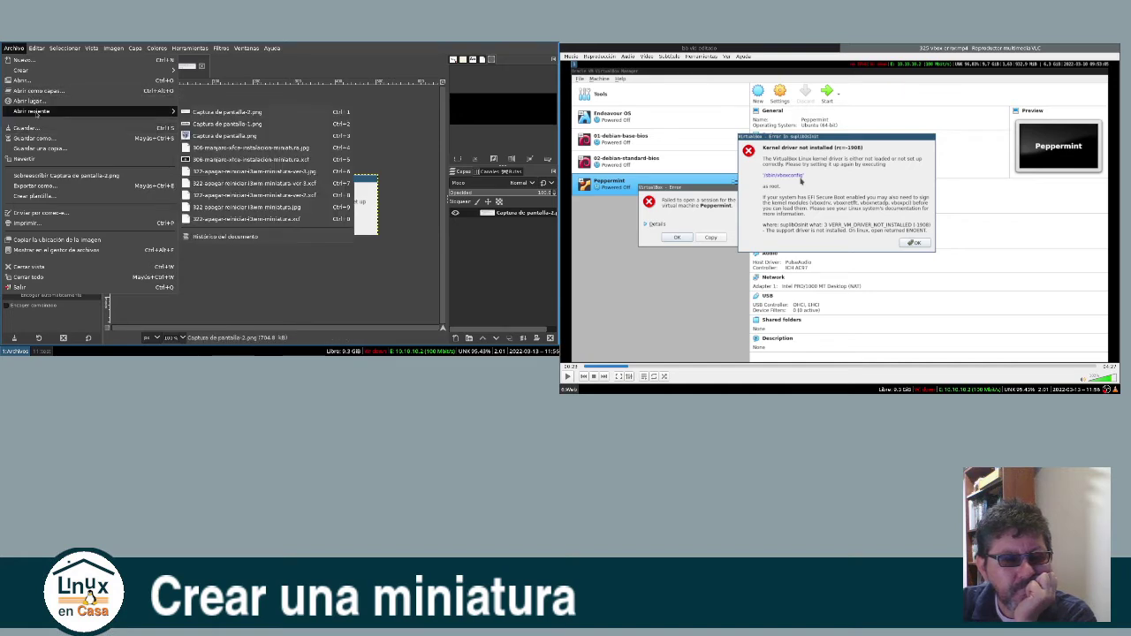
click(23, 59)
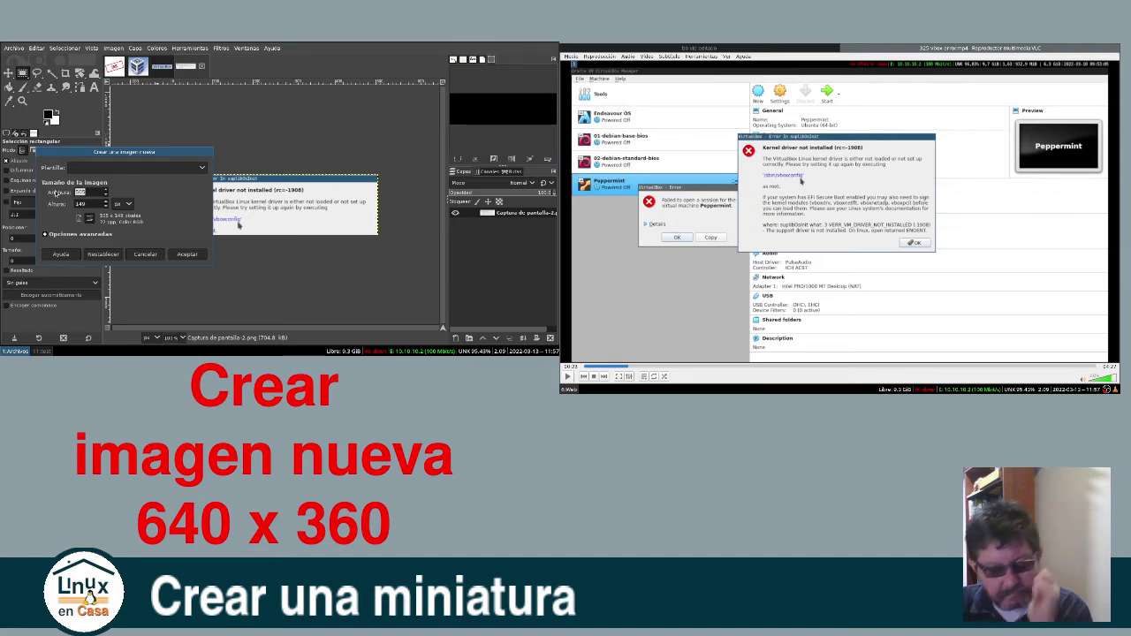
text(640)
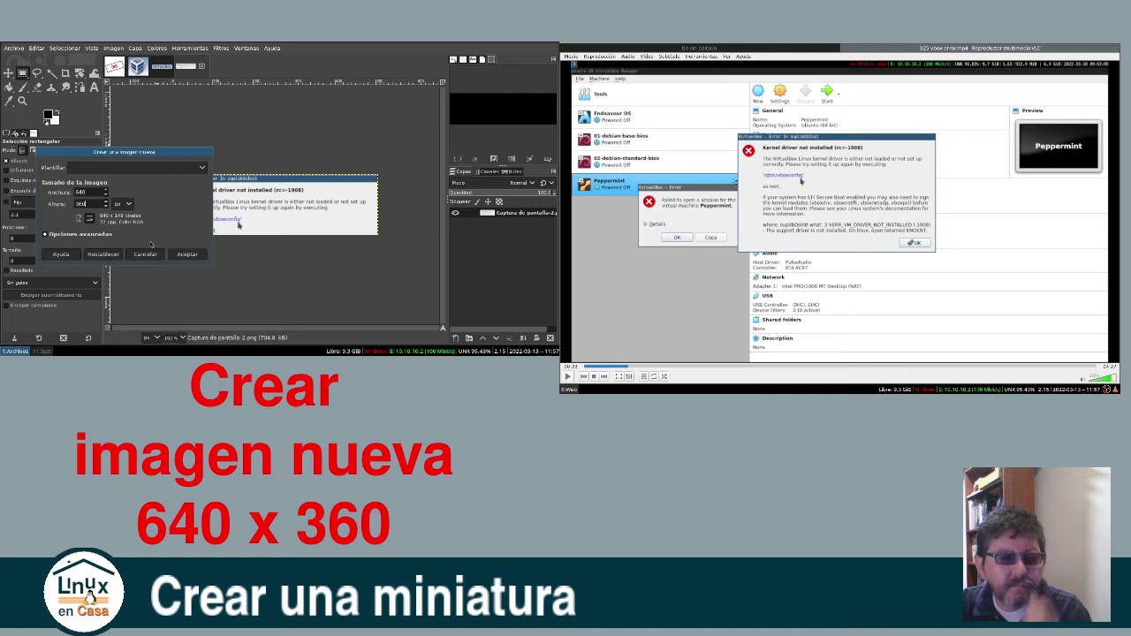
click(187, 253)
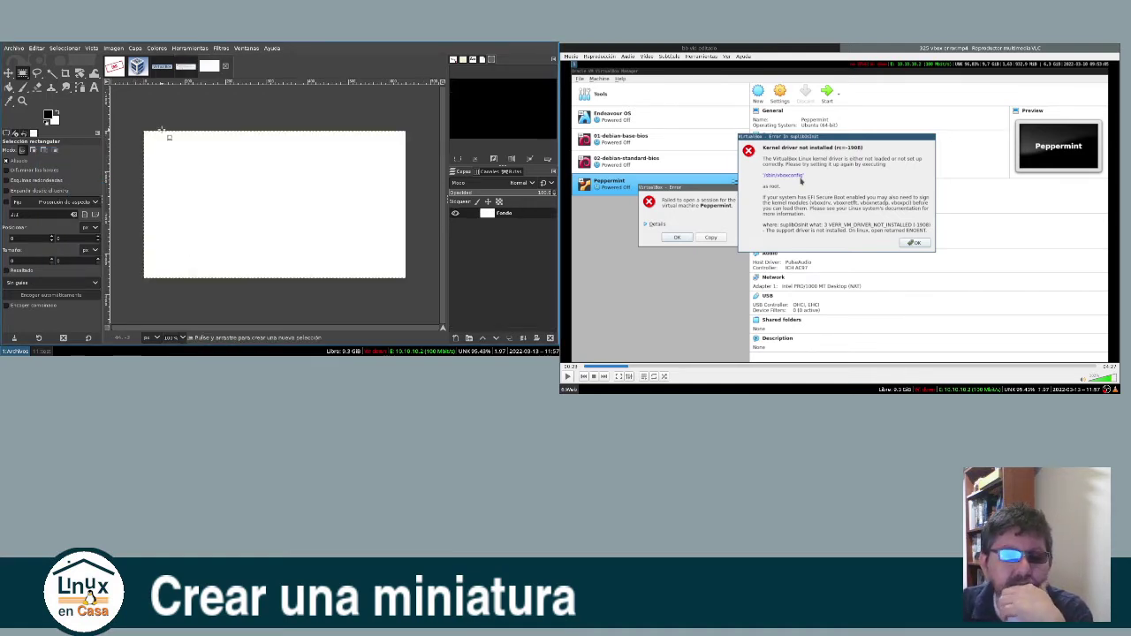
Step: Select all of the VirtualBox cube logo image, copy it, and switch to OBS Studio
click(137, 67)
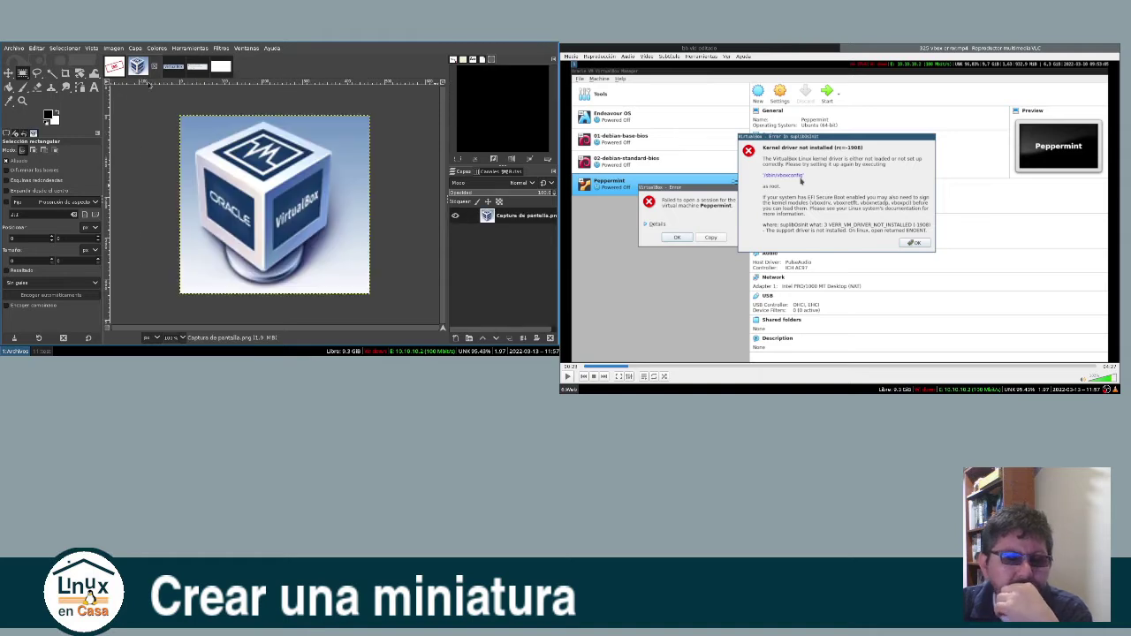
click(53, 49)
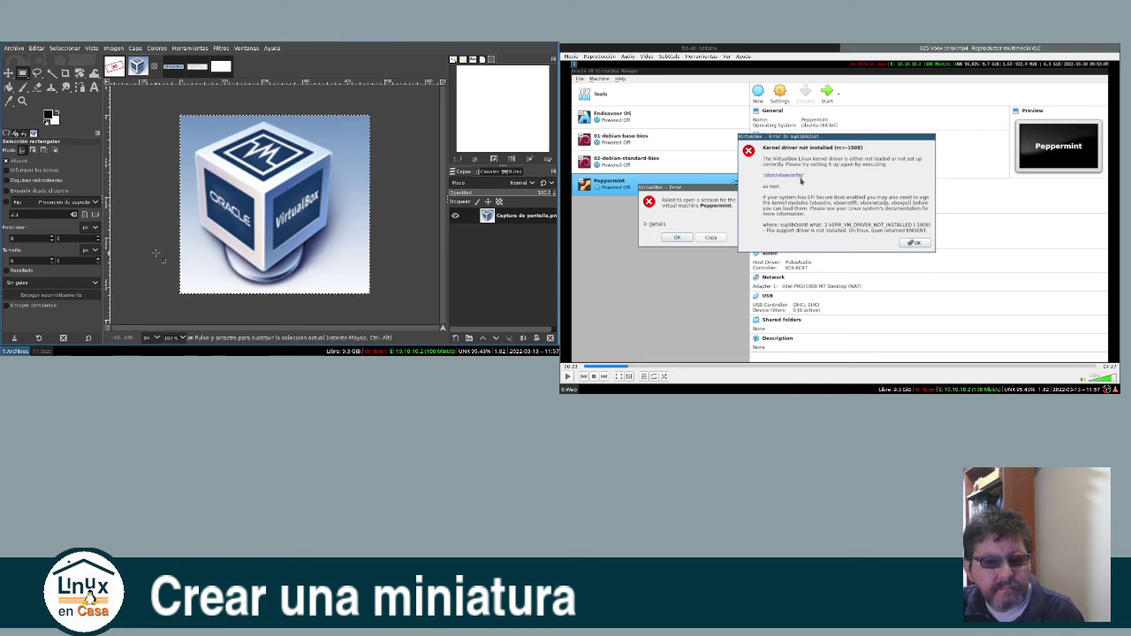
key(ctrl+c)
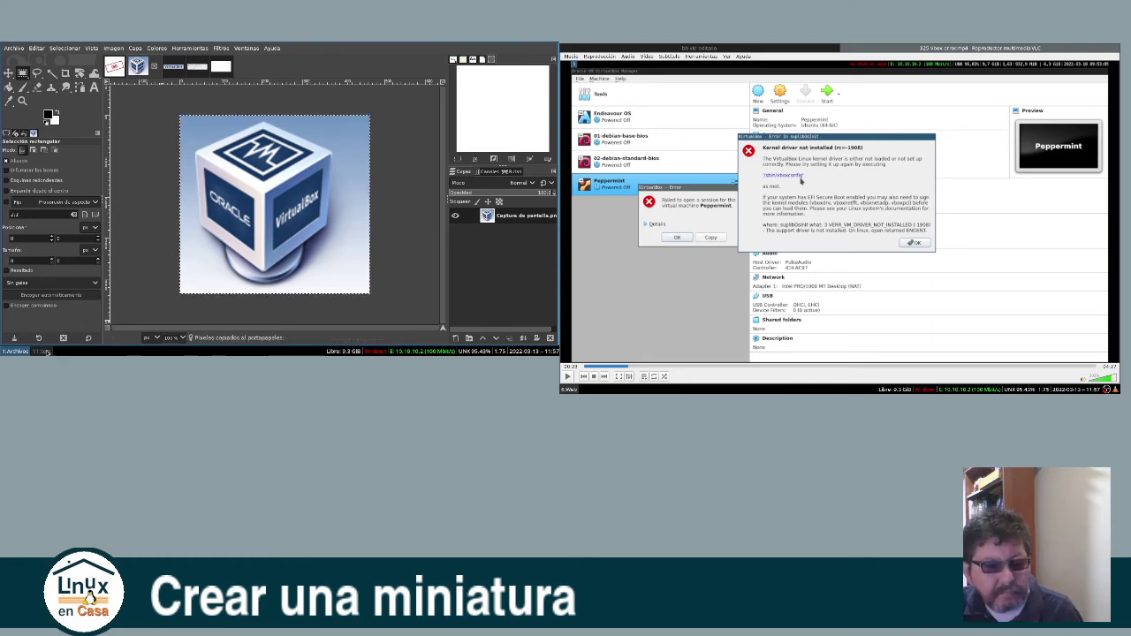
click(44, 352)
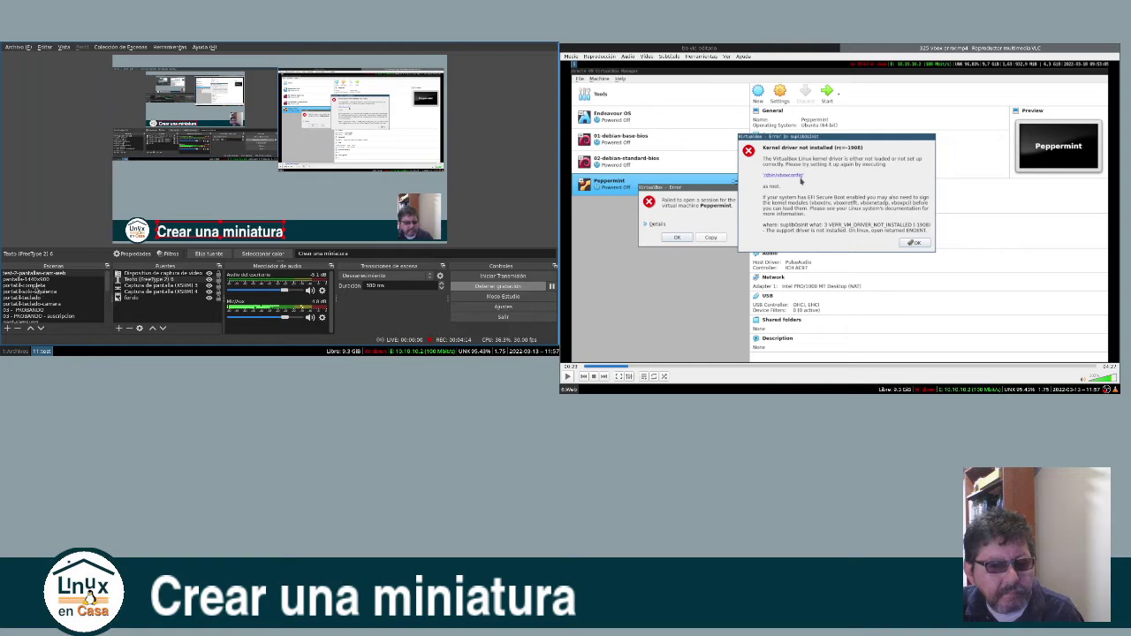
Step: Switch OBS to the portatil-completa scene and bring GIMP with the cube image back on screen
click(26, 285)
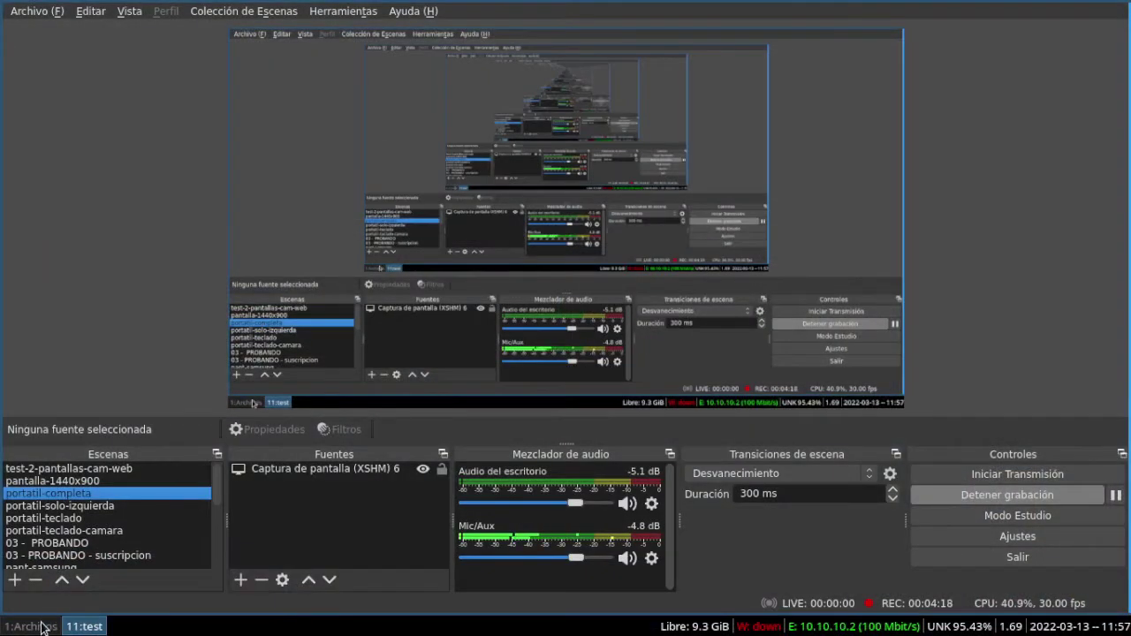
click(36, 627)
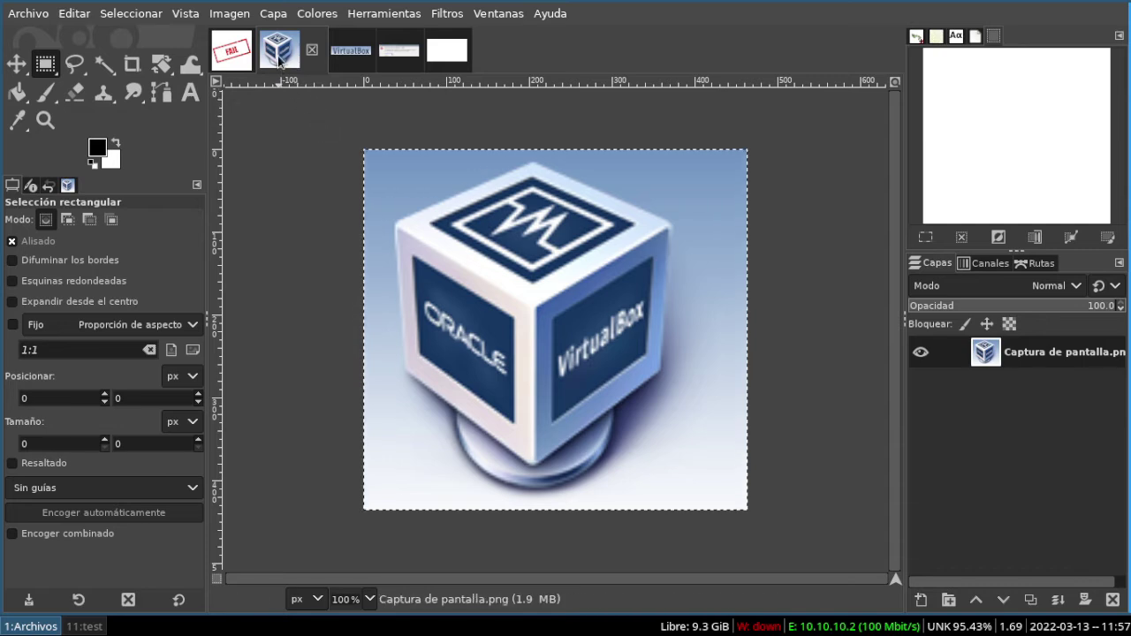
click(111, 13)
Step: Copy the whole VirtualBox cube image and paste it into the white canvas as its own layer
click(119, 42)
key(ctrl+c)
click(445, 61)
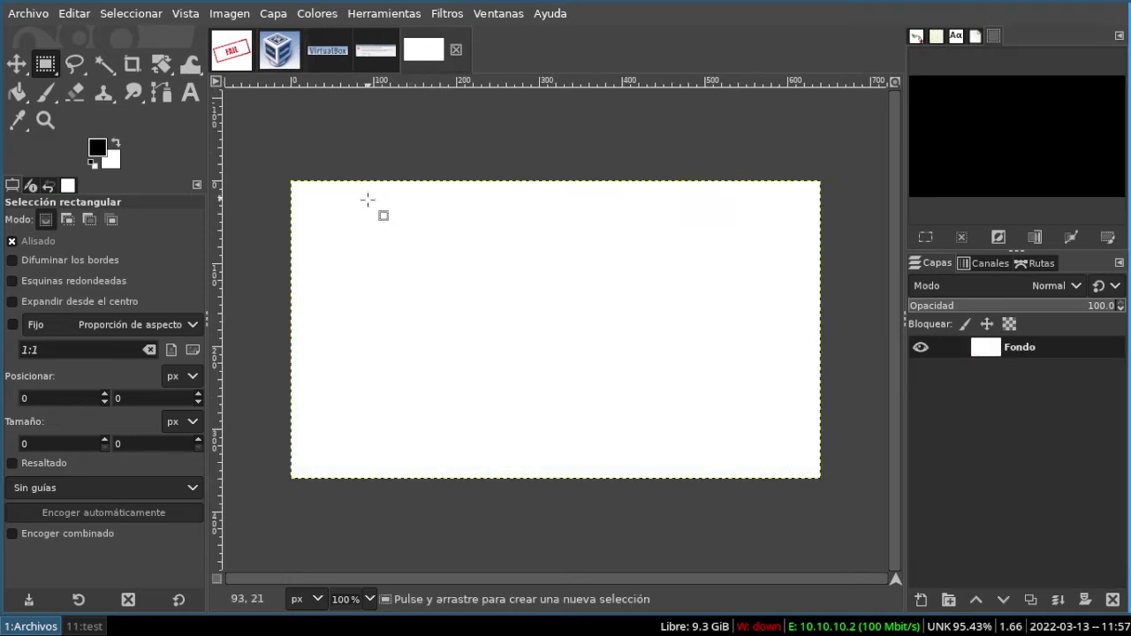
key(ctrl)
key(ctrl+v)
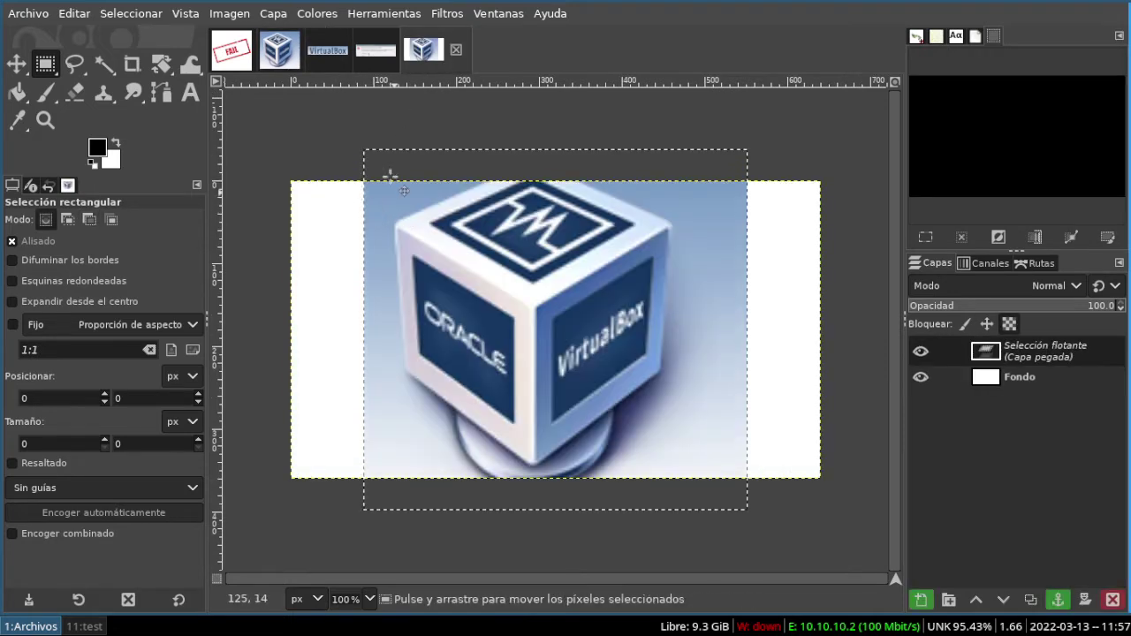
click(276, 14)
mouse_move(316, 13)
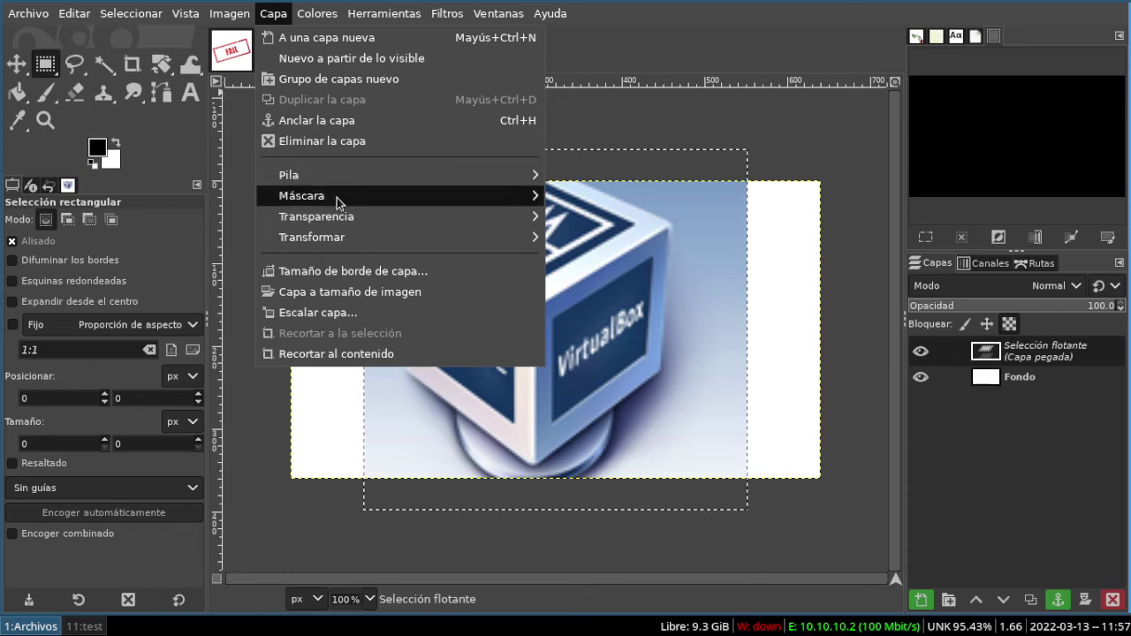
click(295, 36)
Step: Scale the cube layer to 350 px wide and nudge it toward the left edge
click(273, 13)
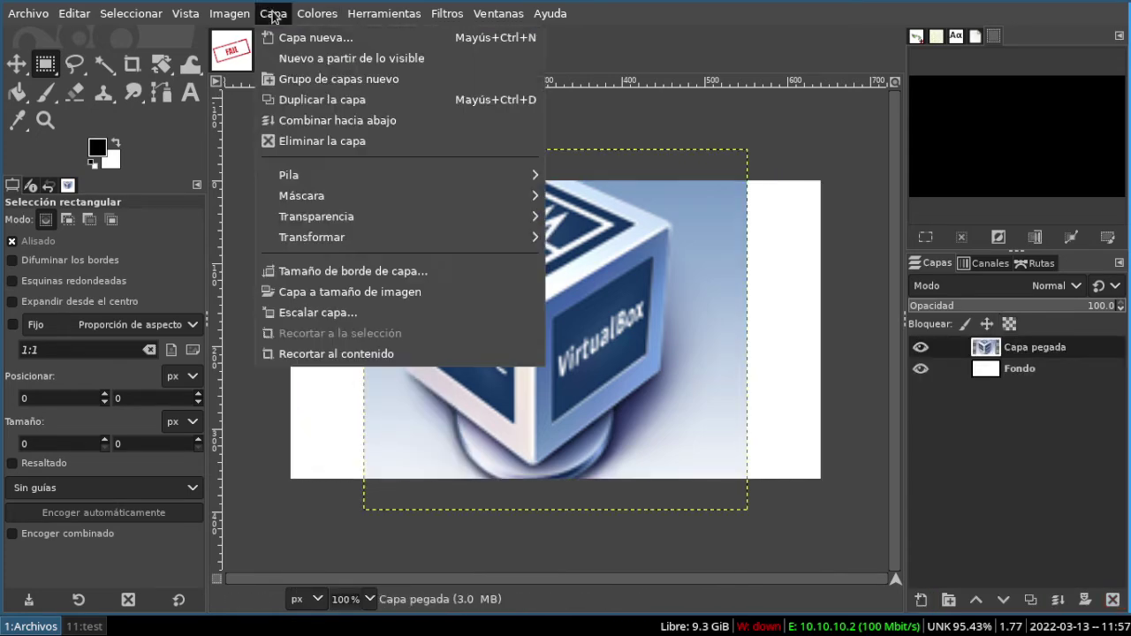
click(367, 312)
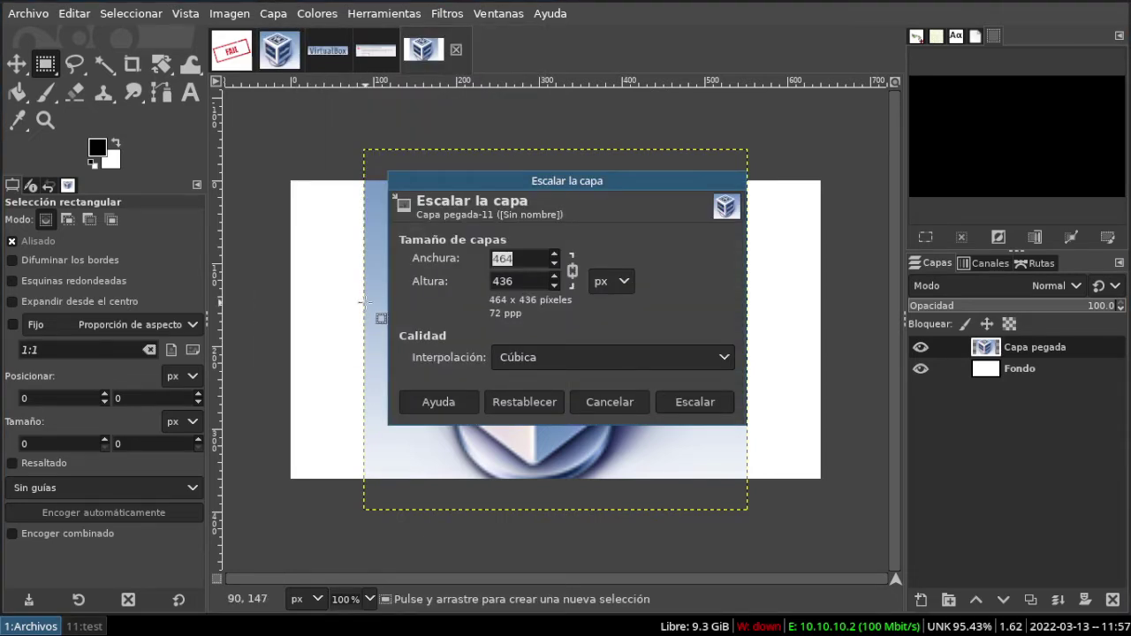
text(350)
click(688, 411)
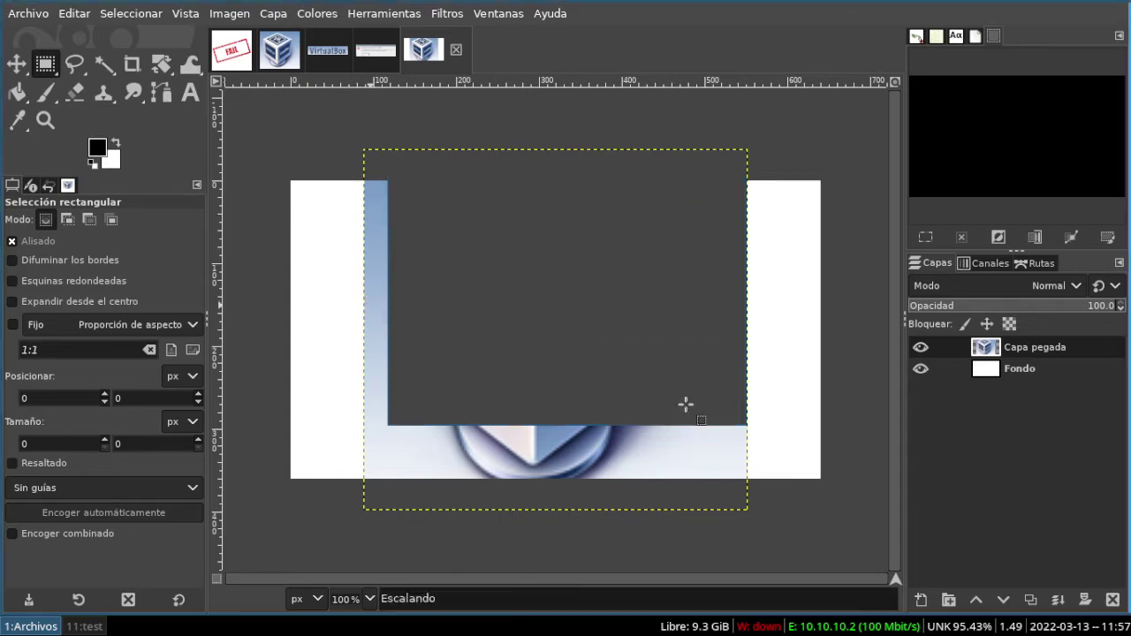
click(336, 144)
key(shift+Left)
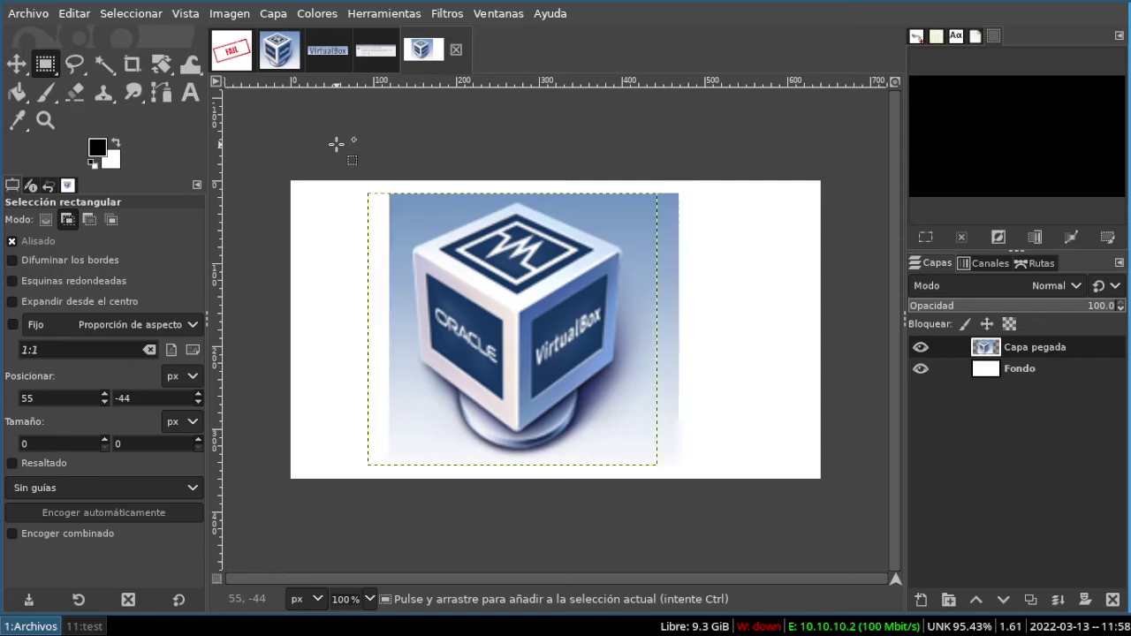
key(shift+Left)
key(shift+Left)
key(shift+Left)
key(shift+Left)
key(shift+Left)
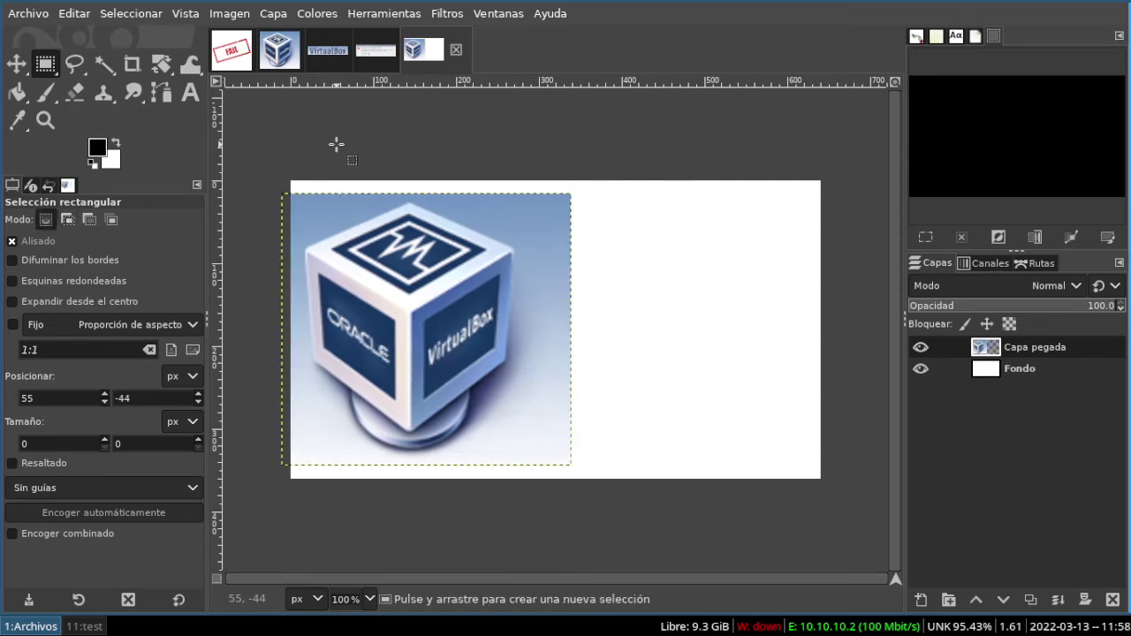
Step: Copy the entire VirtualBox wordmark screenshot and paste it into the thumbnail
click(328, 51)
click(152, 13)
click(115, 35)
key(ctrl+c)
click(447, 51)
key(ctrl+v)
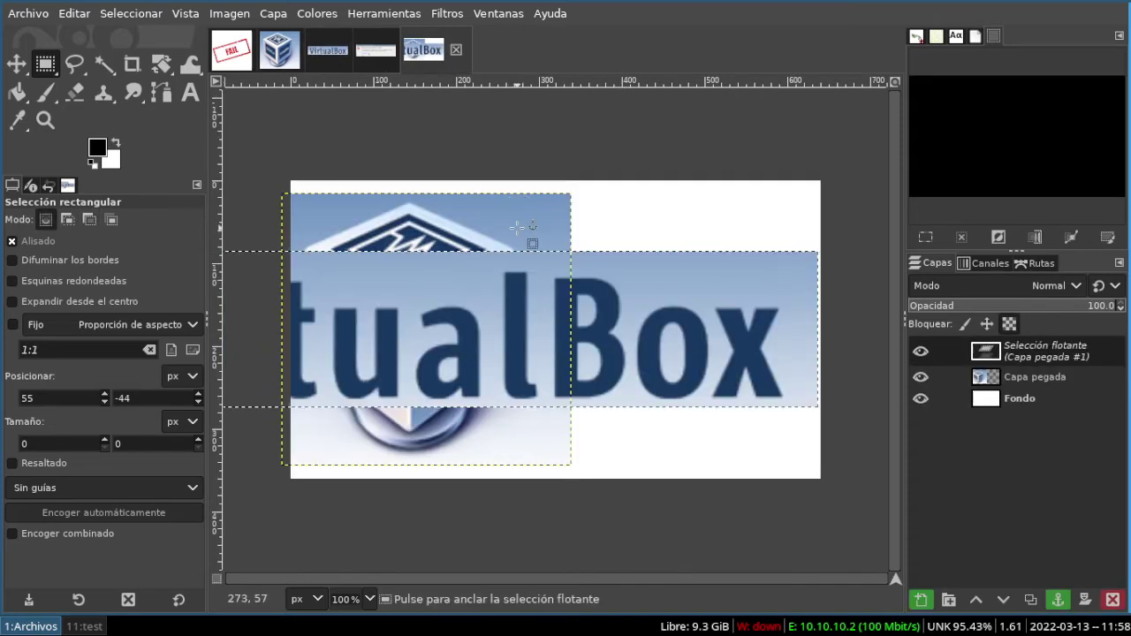
Step: Turn the pasted wordmark into a new layer and scale it to 640 px wide
click(273, 13)
click(276, 38)
click(273, 13)
click(354, 314)
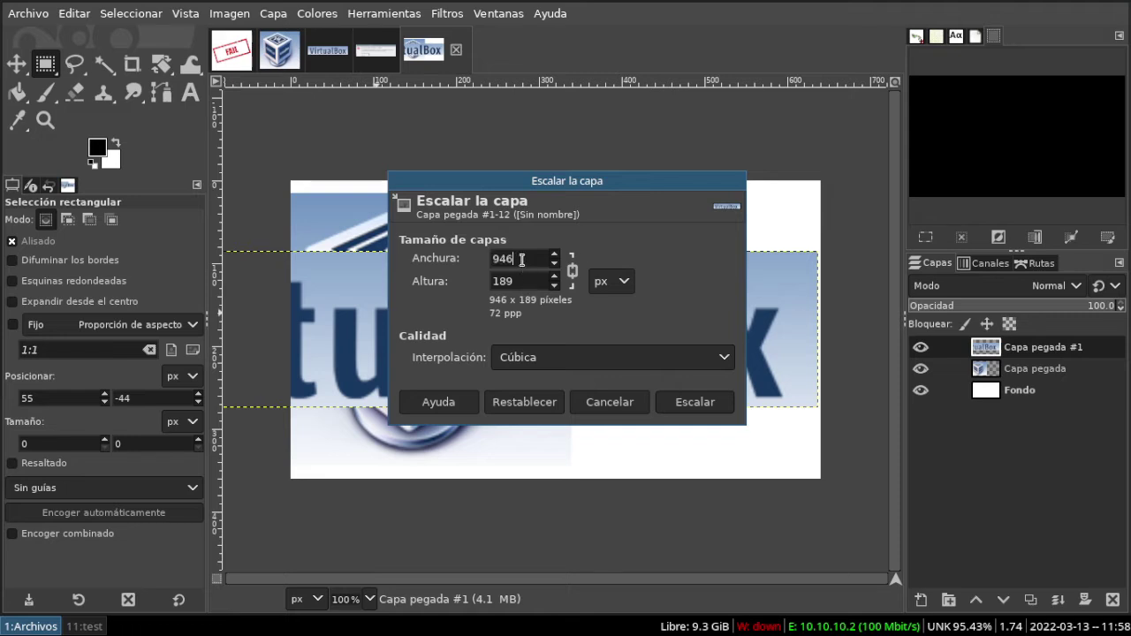
text(640)
click(678, 402)
Step: Nudge the wordmark right and down so it sits along the canvas bottom
click(445, 124)
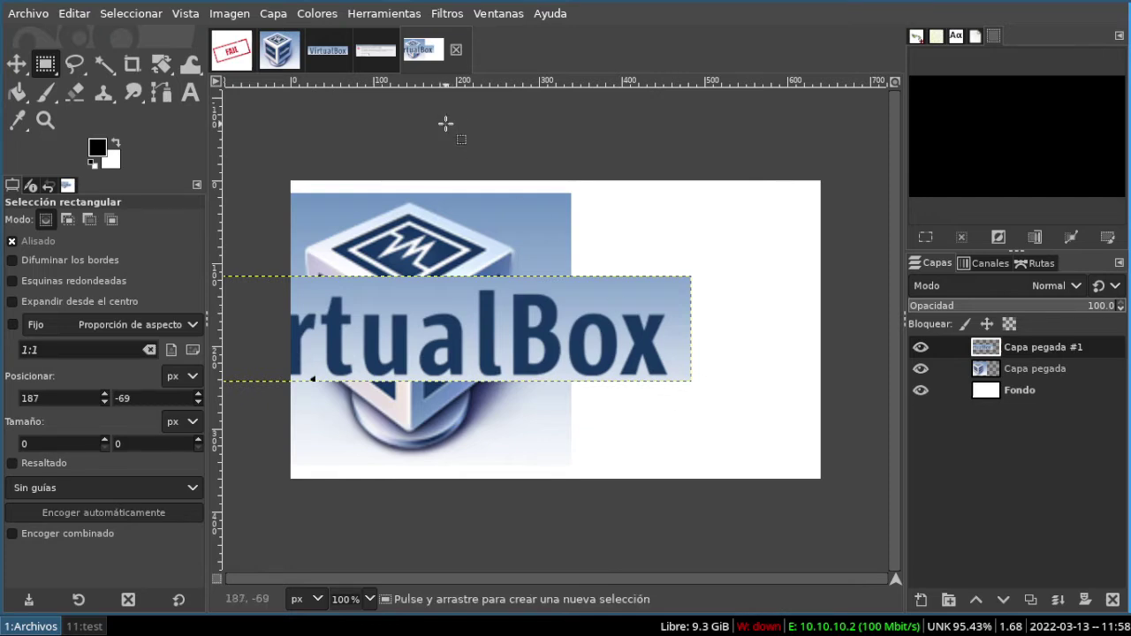
key(shift+Right)
key(shift+Right)
key(shift+Right)
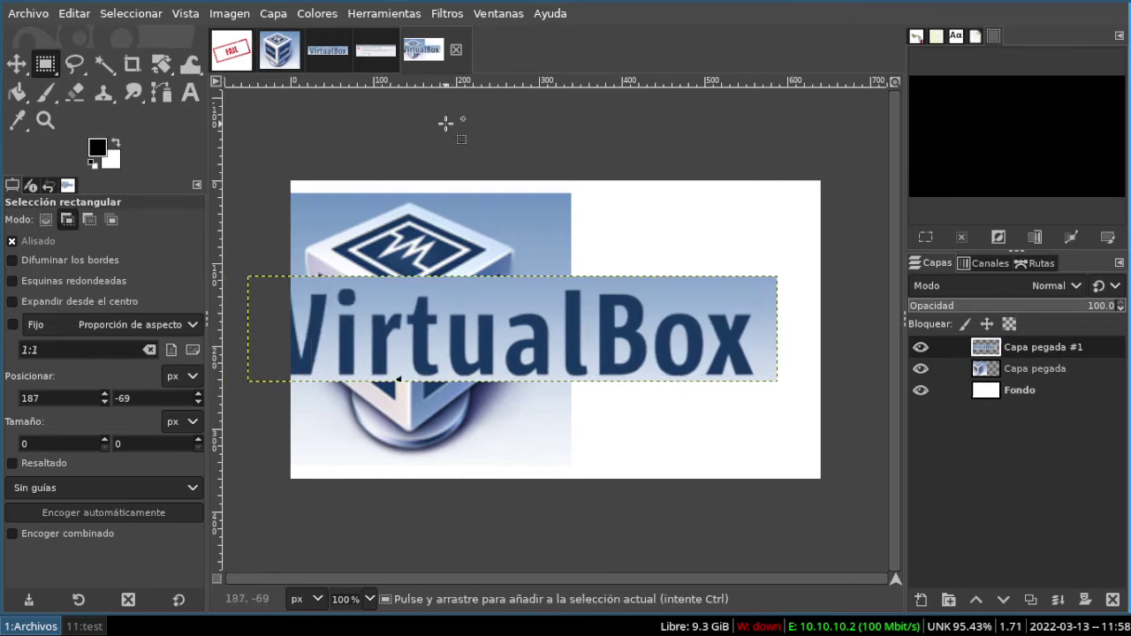
key(shift+Right)
key(shift+Right)
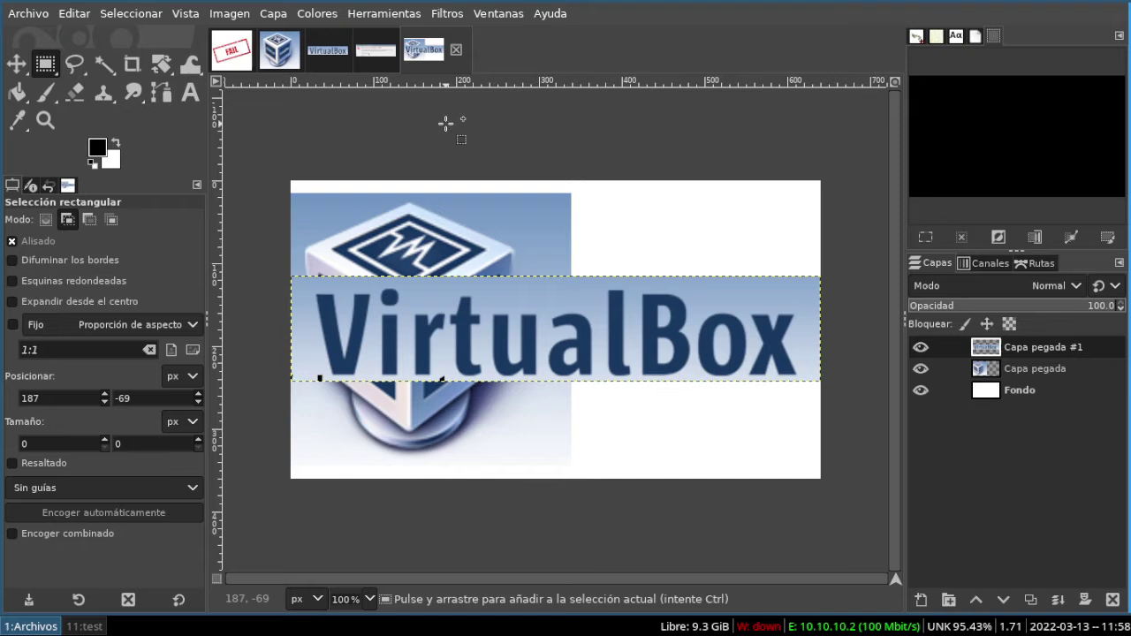
key(shift+Down)
key(shift+Down)
key(shift+Down)
key(shift+Down)
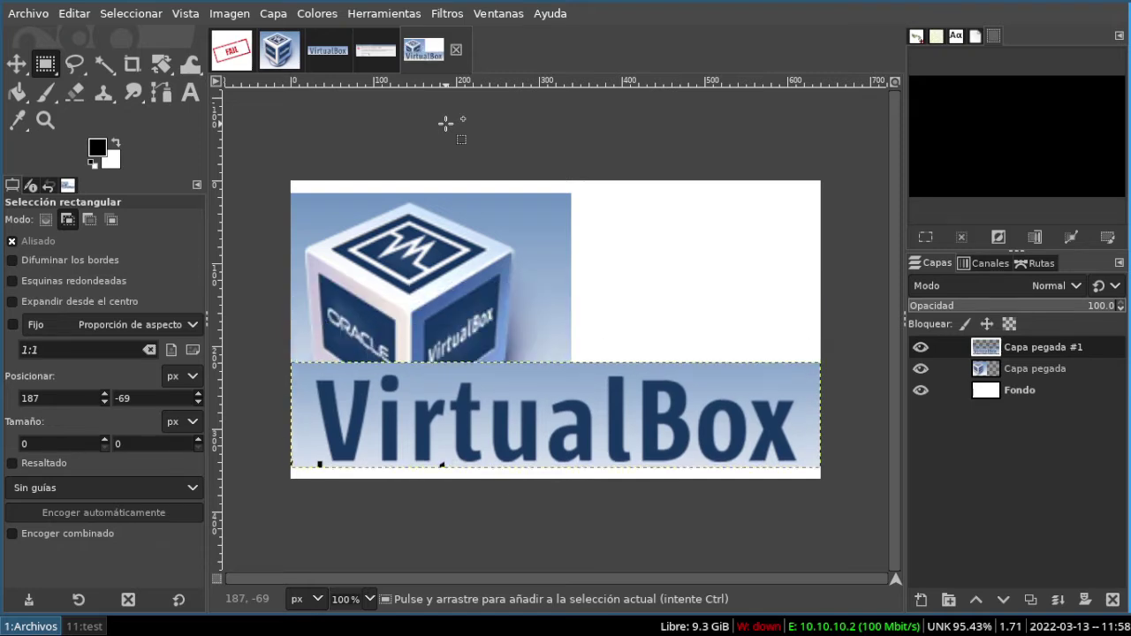
key(shift+Down)
key(Up)
key(Up)
key(Up)
key(Up)
key(Up)
key(Up)
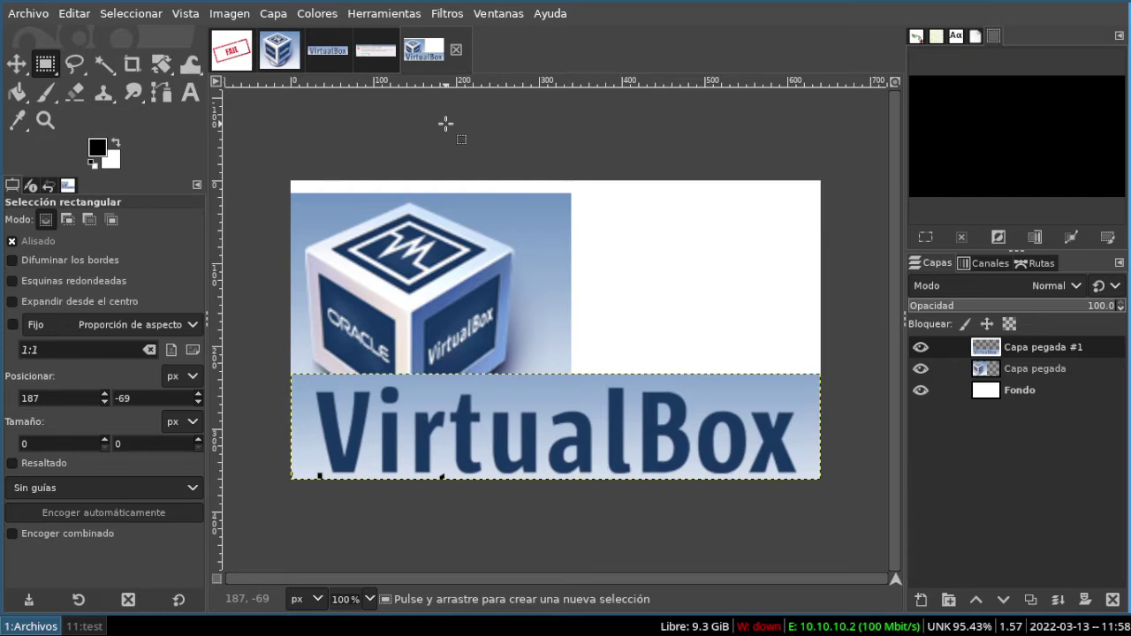
Step: Nudge the cube layer up slightly and raise it above the wordmark
click(1044, 371)
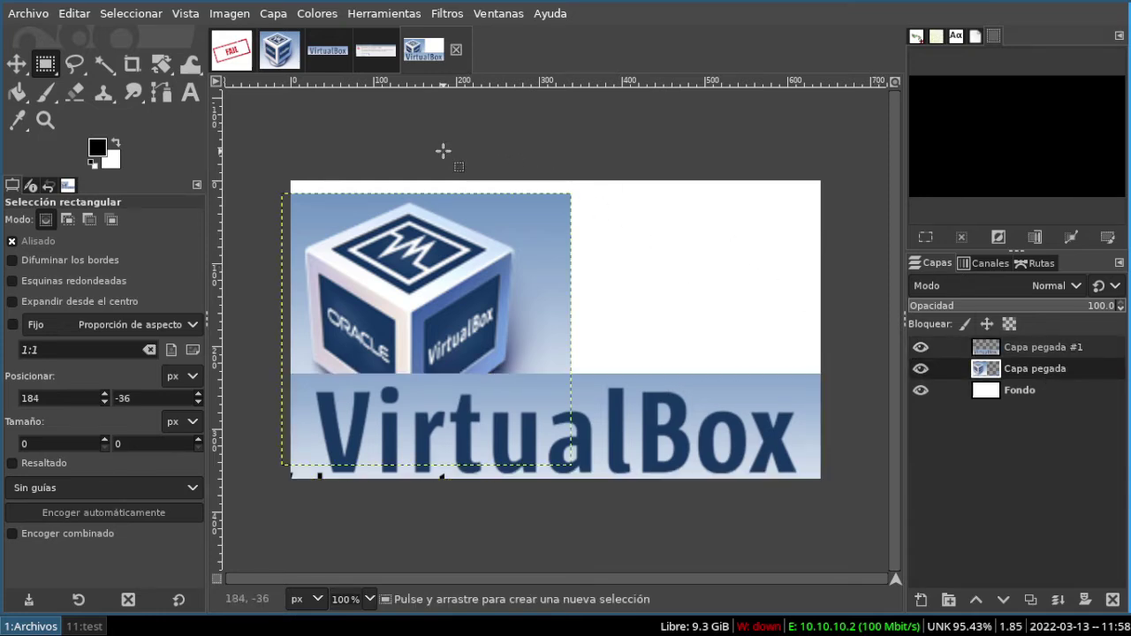
key(Up)
key(Up)
key(Up)
key(Up)
key(Up)
key(Up)
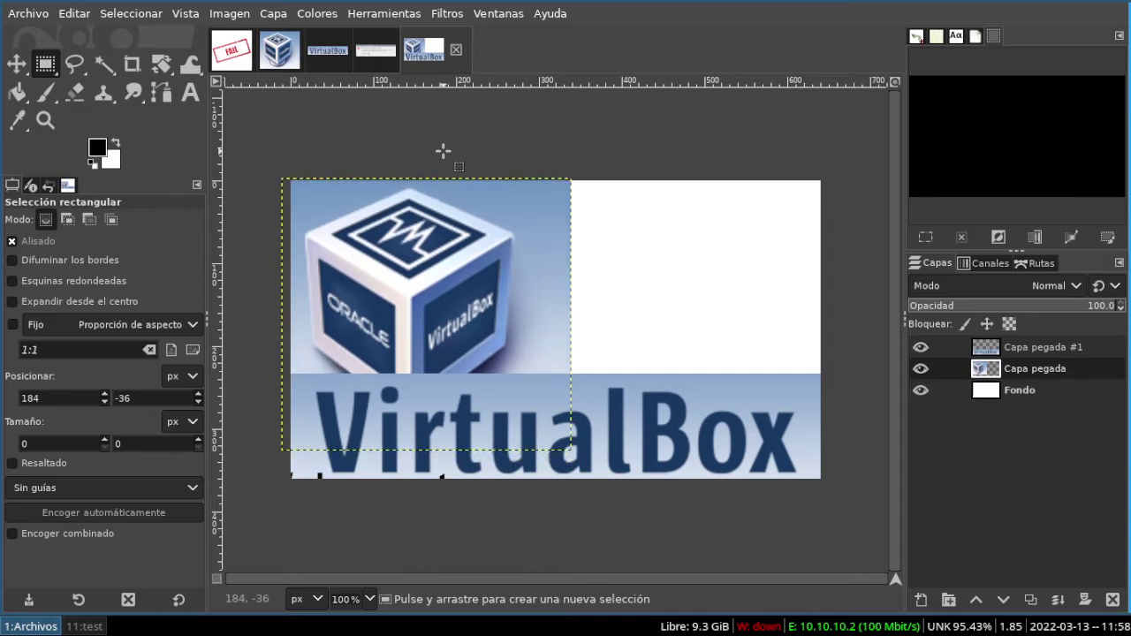
key(Up)
key(Up)
key(Up)
key(Up)
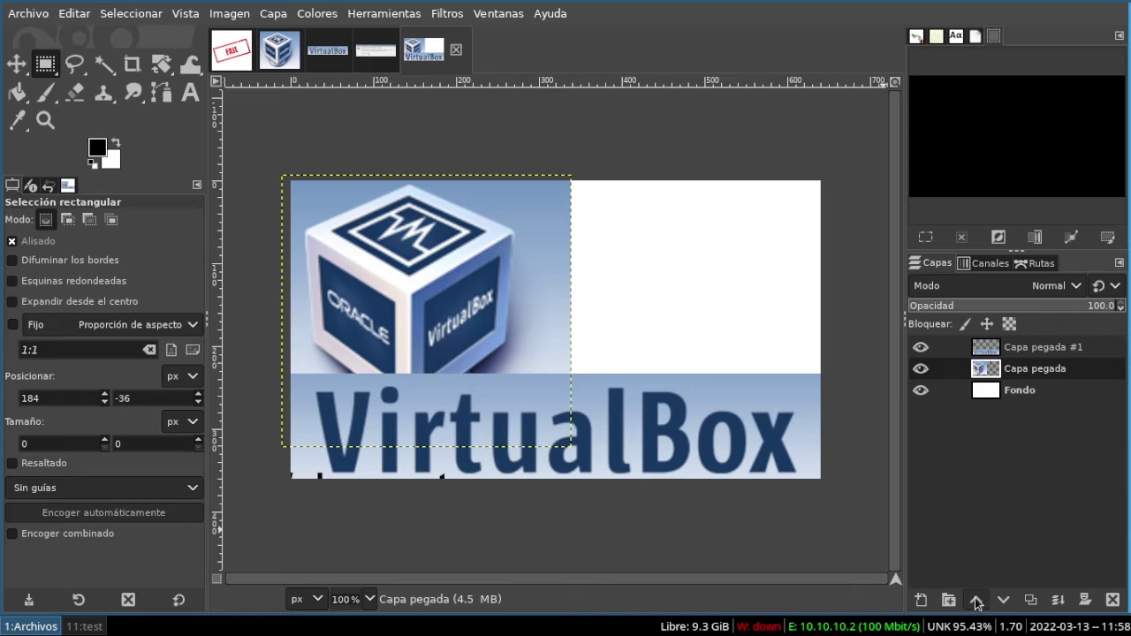
click(976, 601)
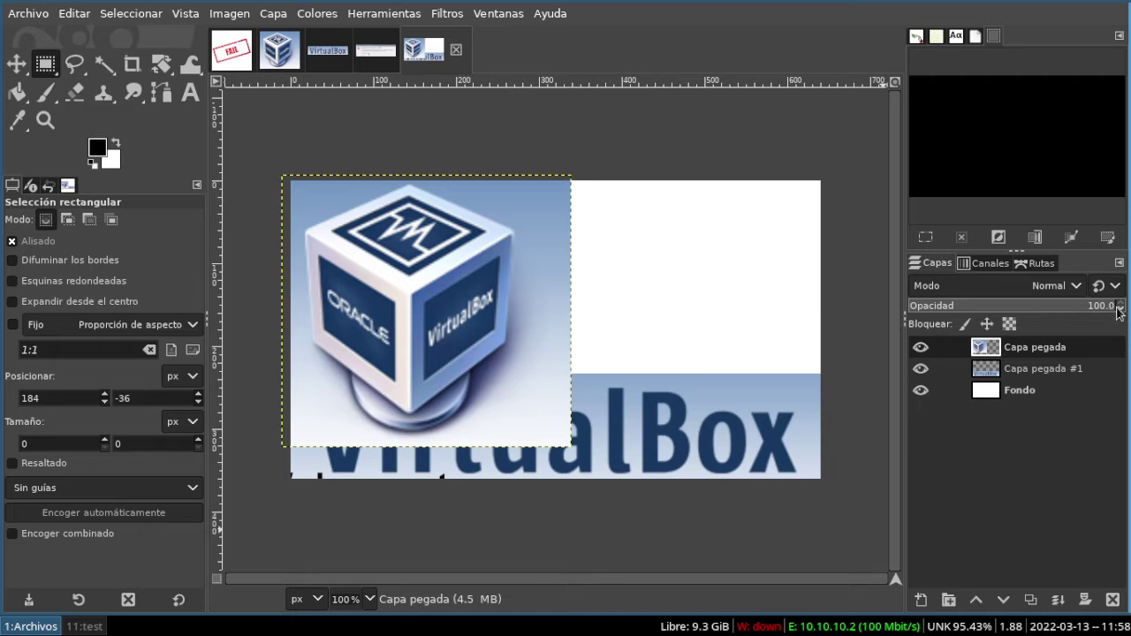
scroll(1122, 309, down, 15)
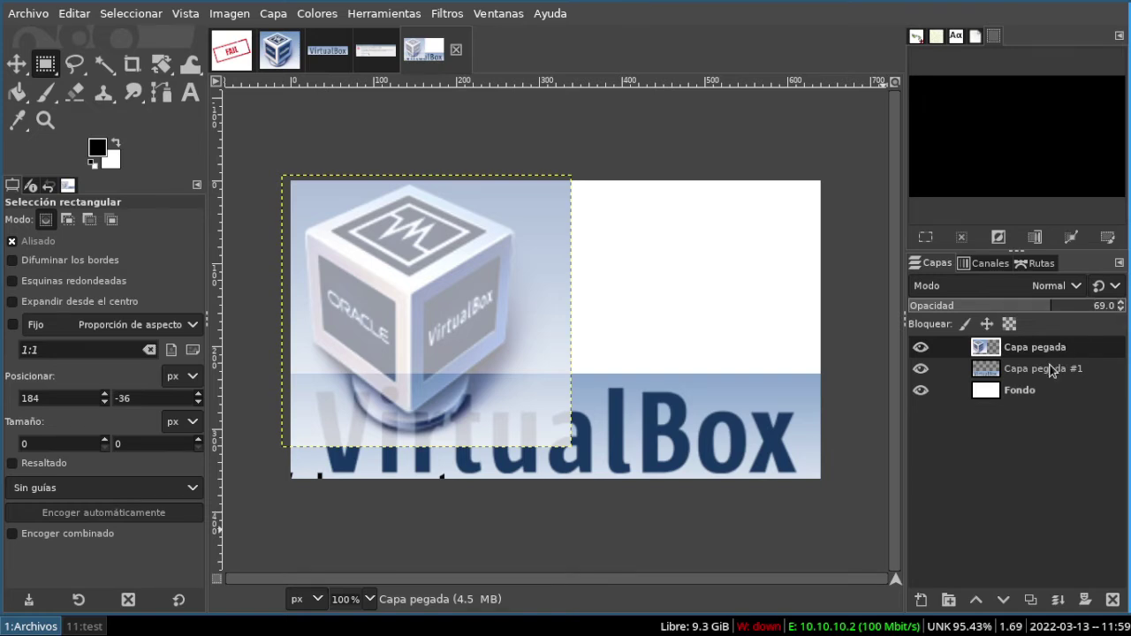
Step: Raise the wordmark above the cube and restore the cube layer to full opacity
click(1050, 369)
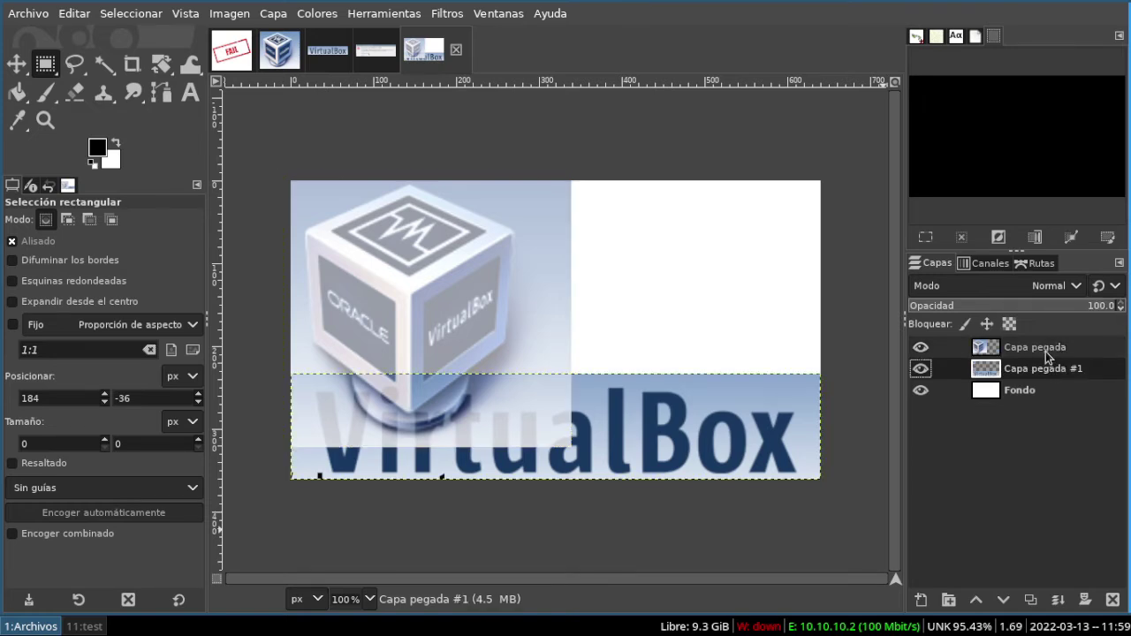
click(976, 601)
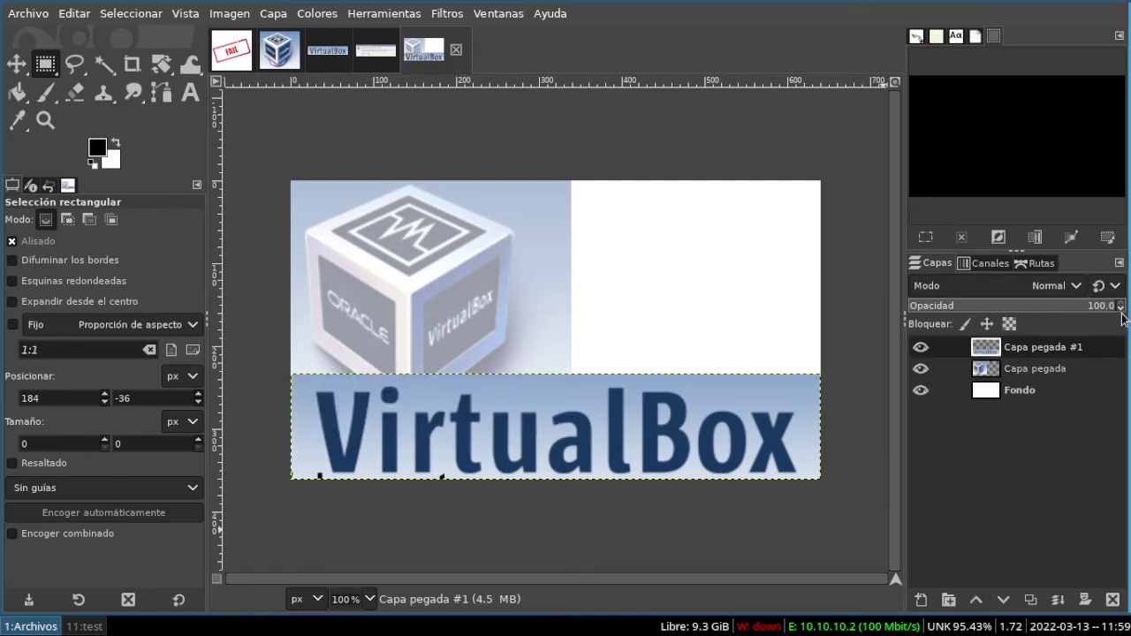
scroll(1120, 317, down, 5)
scroll(1119, 317, down, 10)
scroll(1119, 317, down, 8)
scroll(1120, 316, down, 8)
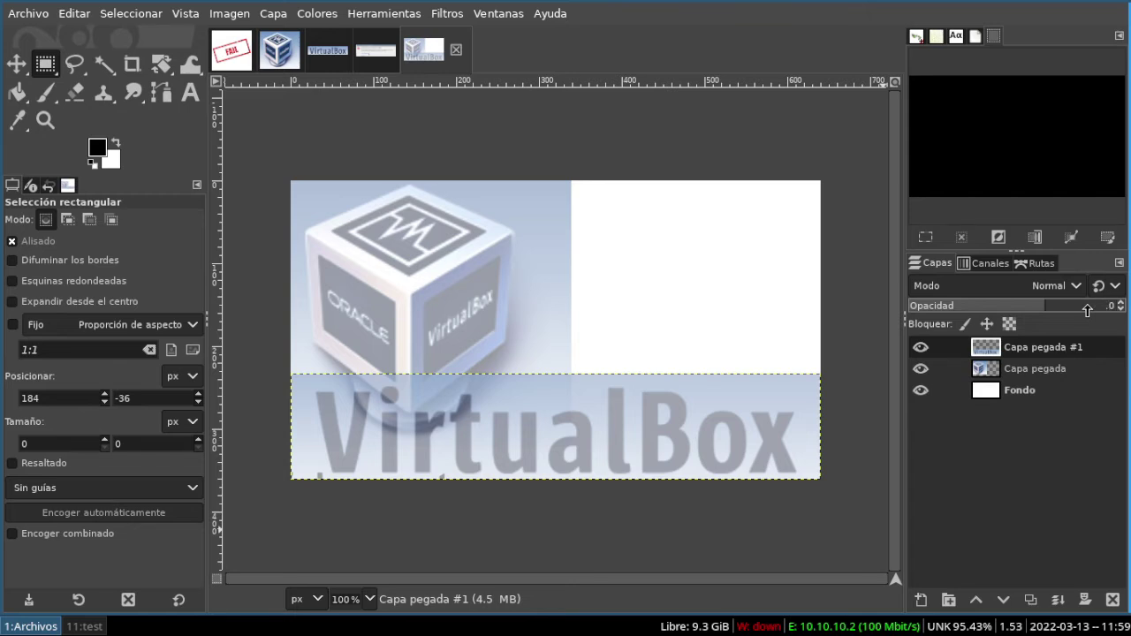
text(80)
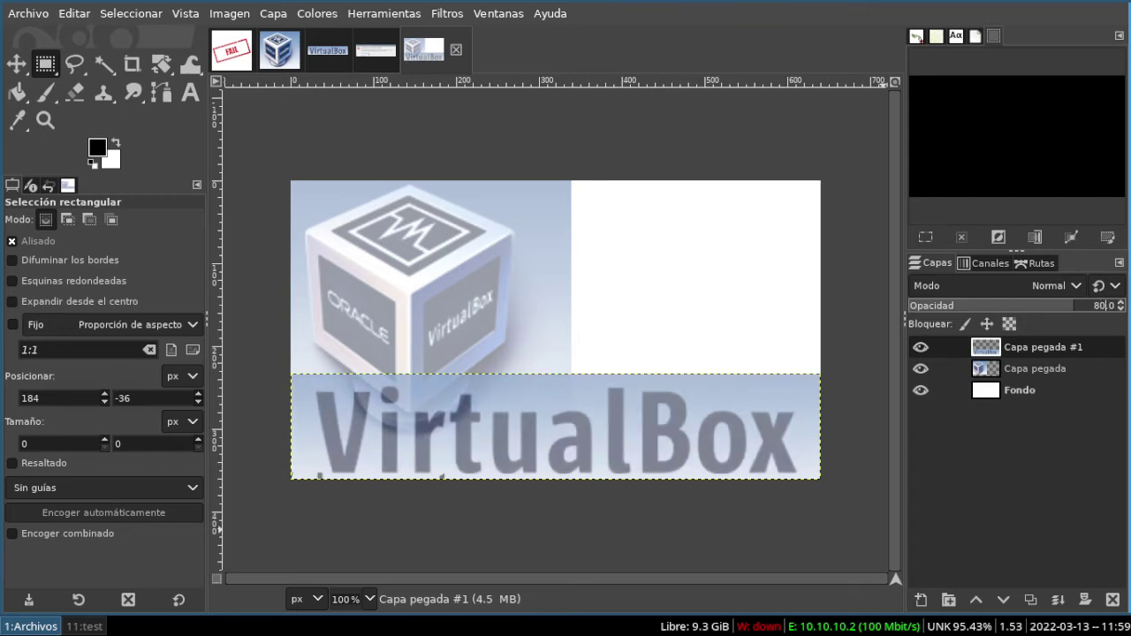
click(1050, 379)
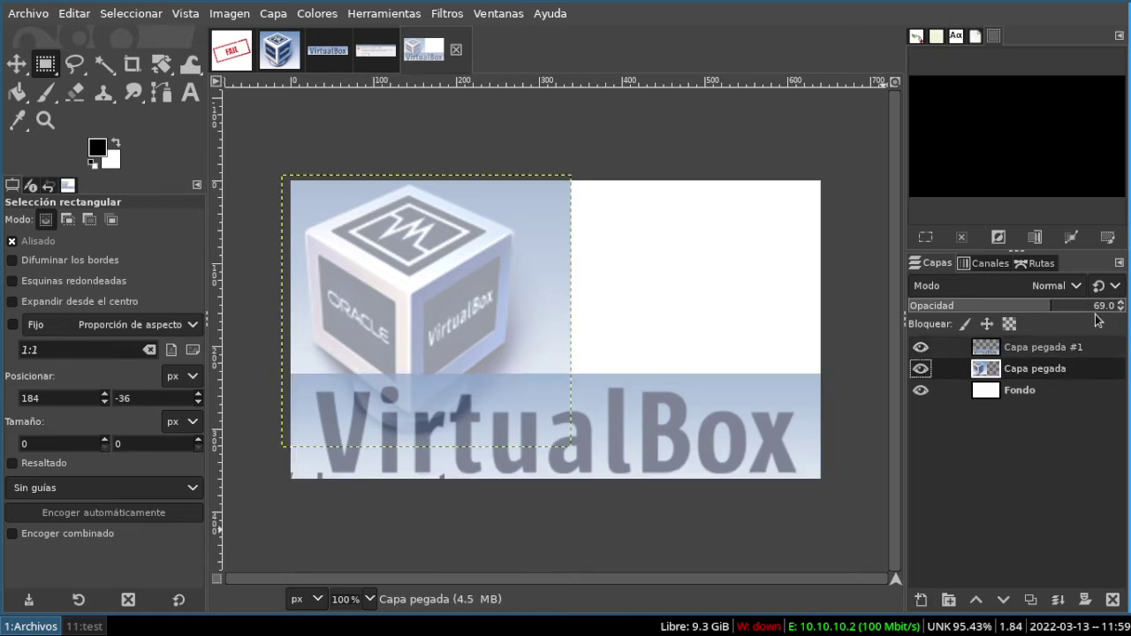
click(1123, 303)
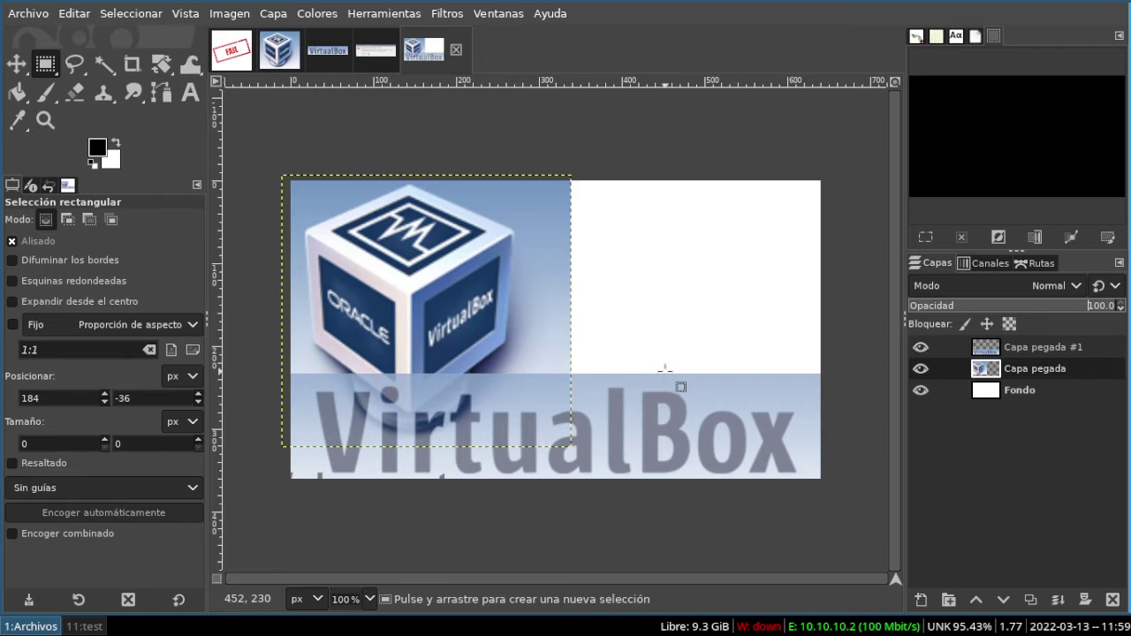
Step: Select the white background of the FAIL stamp image with Select by Color
click(228, 51)
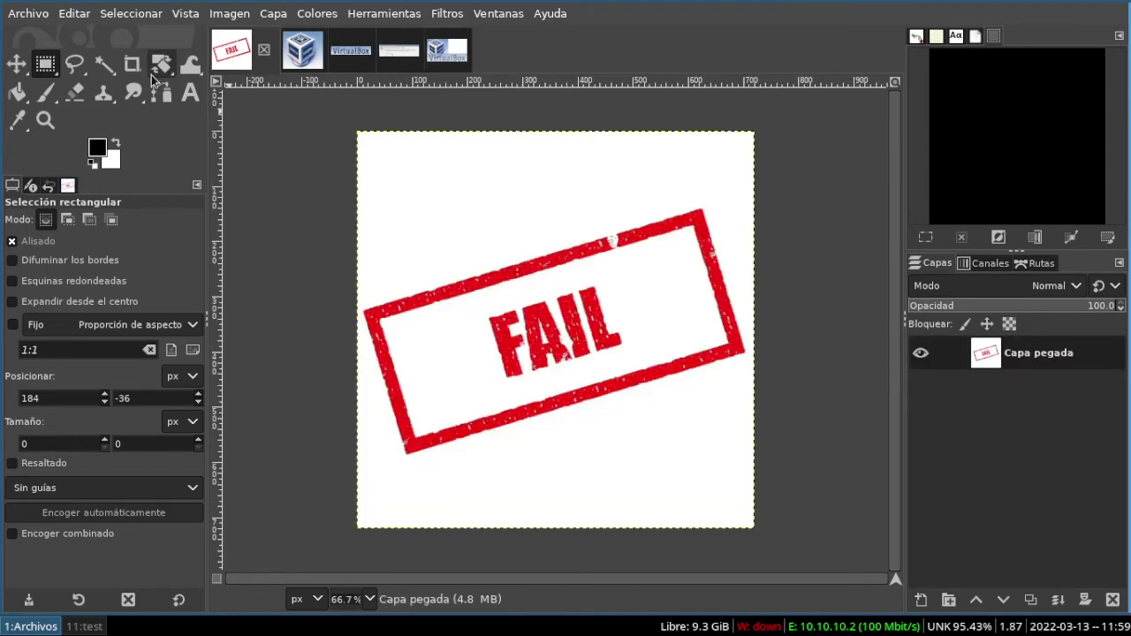
click(144, 14)
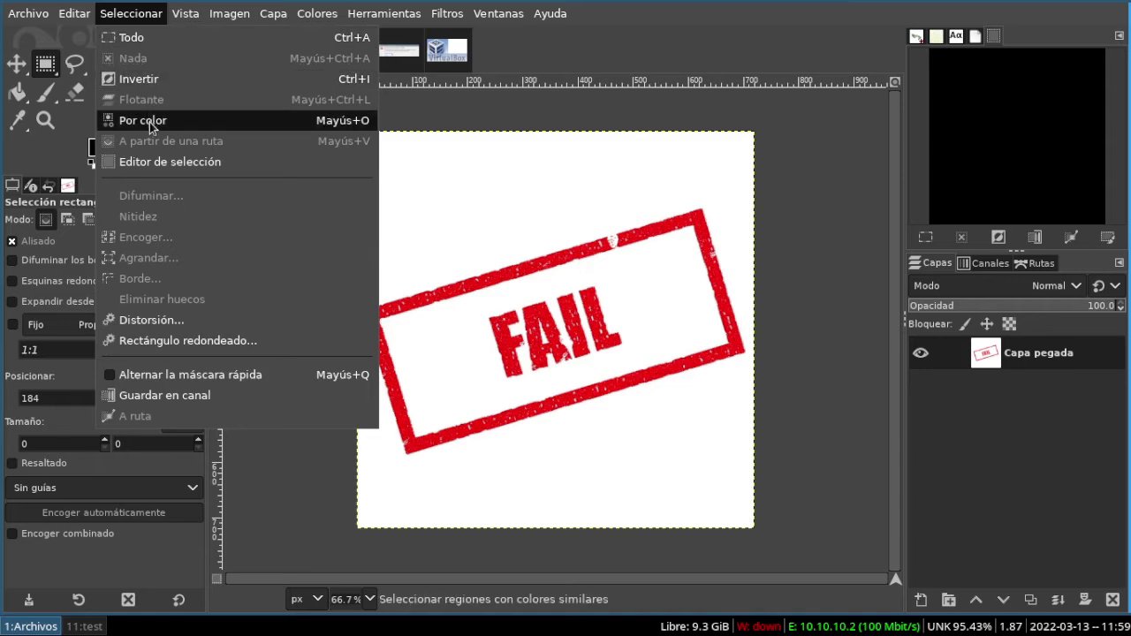
click(151, 121)
click(457, 223)
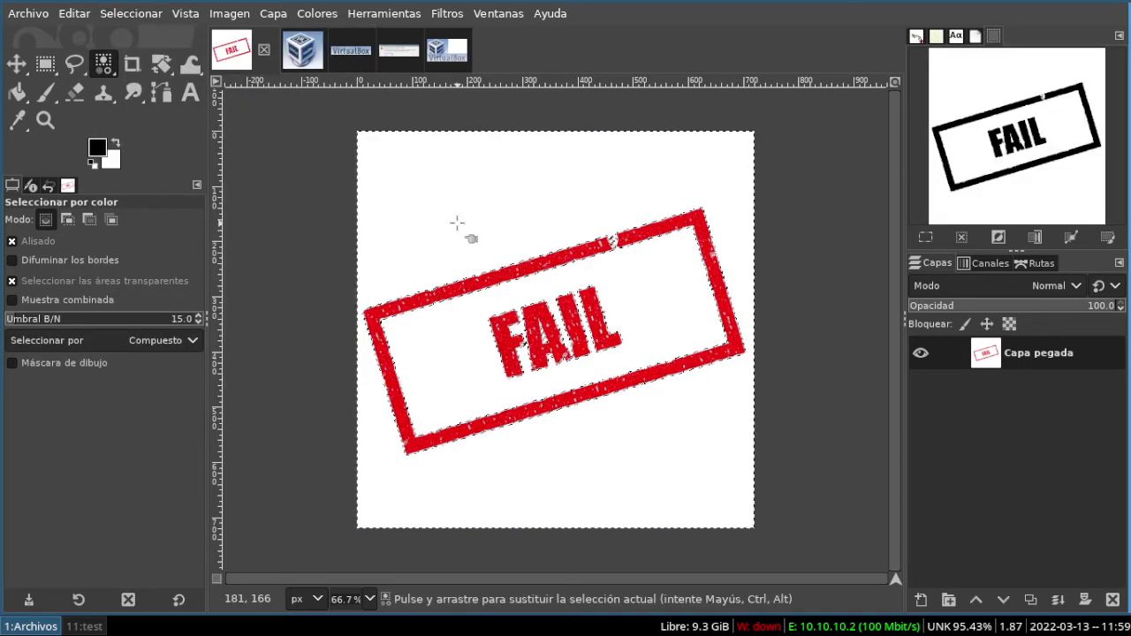
Step: Invert the selection and copy the red FAIL stamp without its background
click(115, 14)
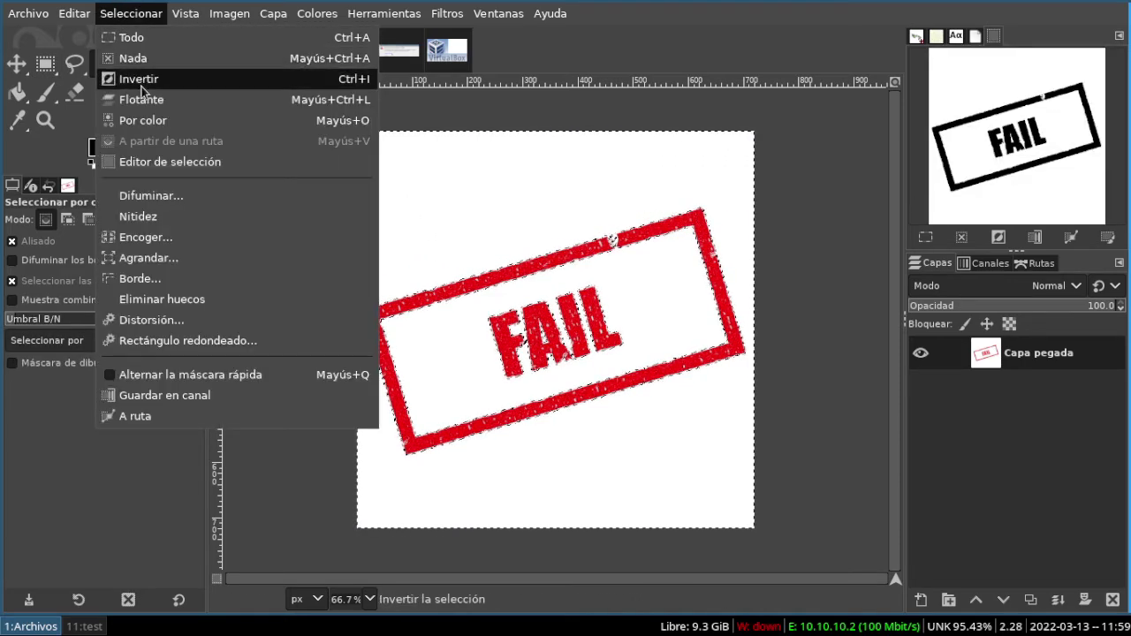
click(124, 79)
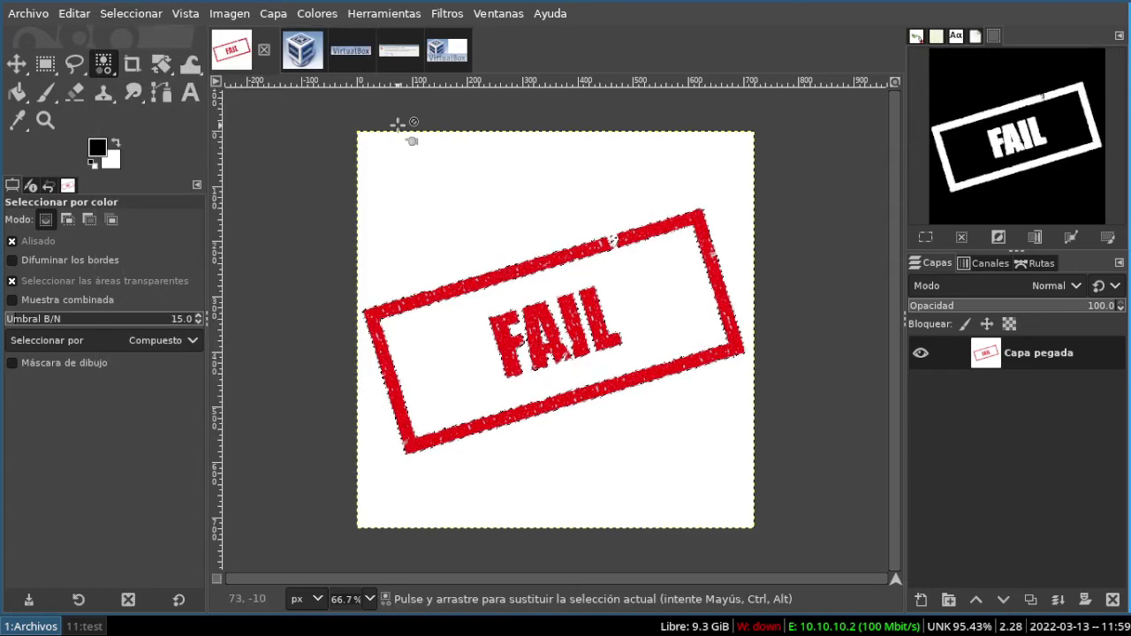
key(ctrl+c)
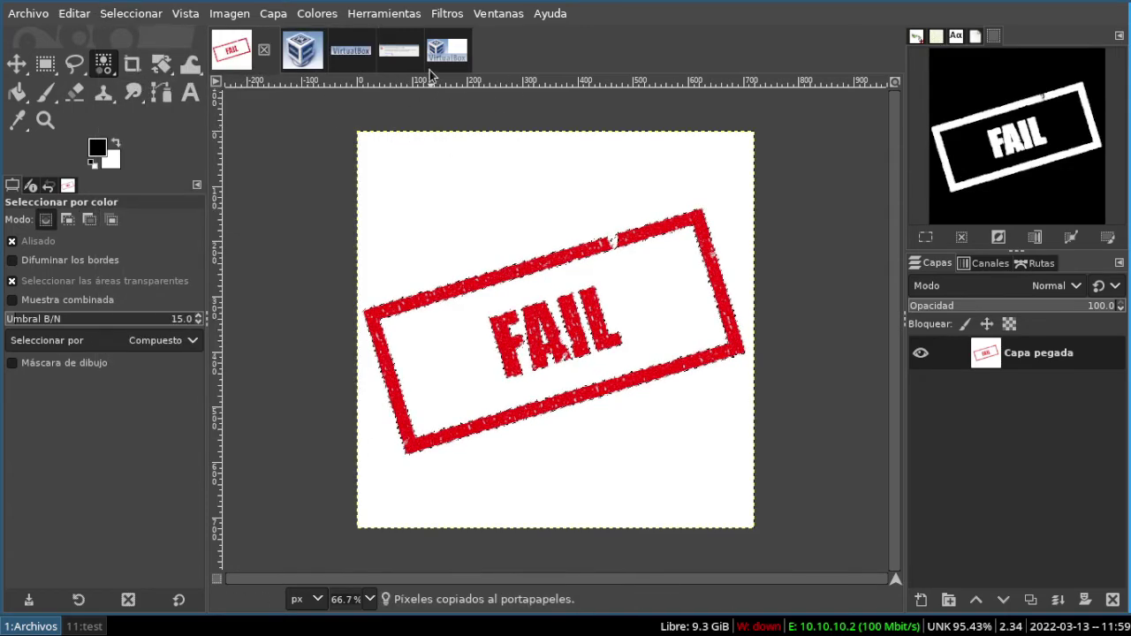
Step: Paste the FAIL stamp into the thumbnail as a new layer at the top of the stack
click(448, 50)
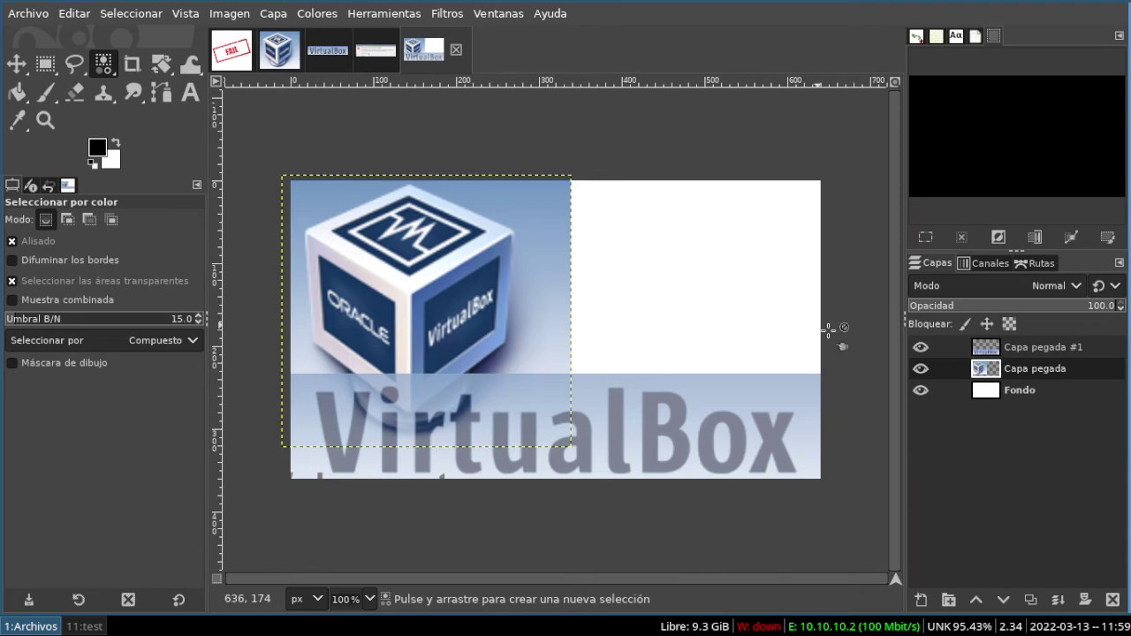
click(997, 391)
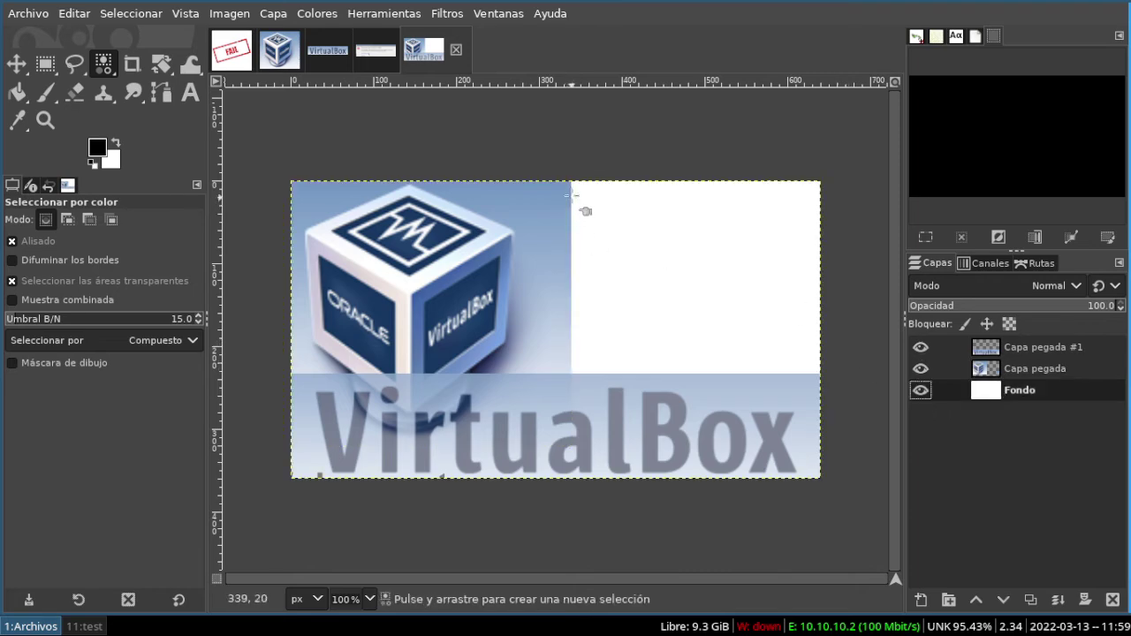
key(ctrl+v)
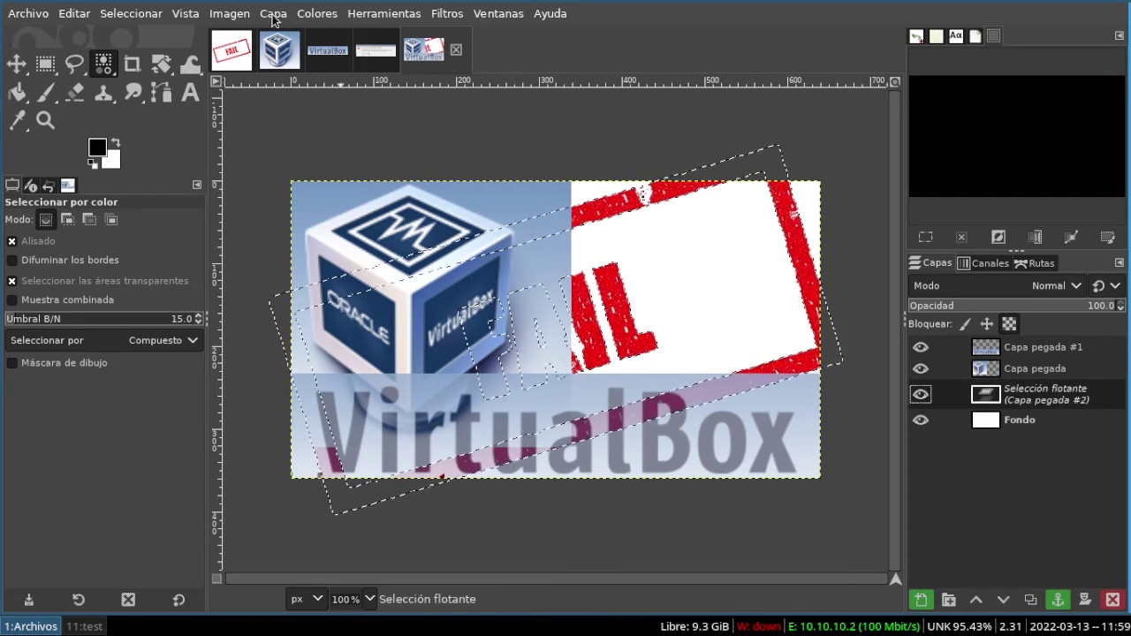
click(275, 15)
click(303, 40)
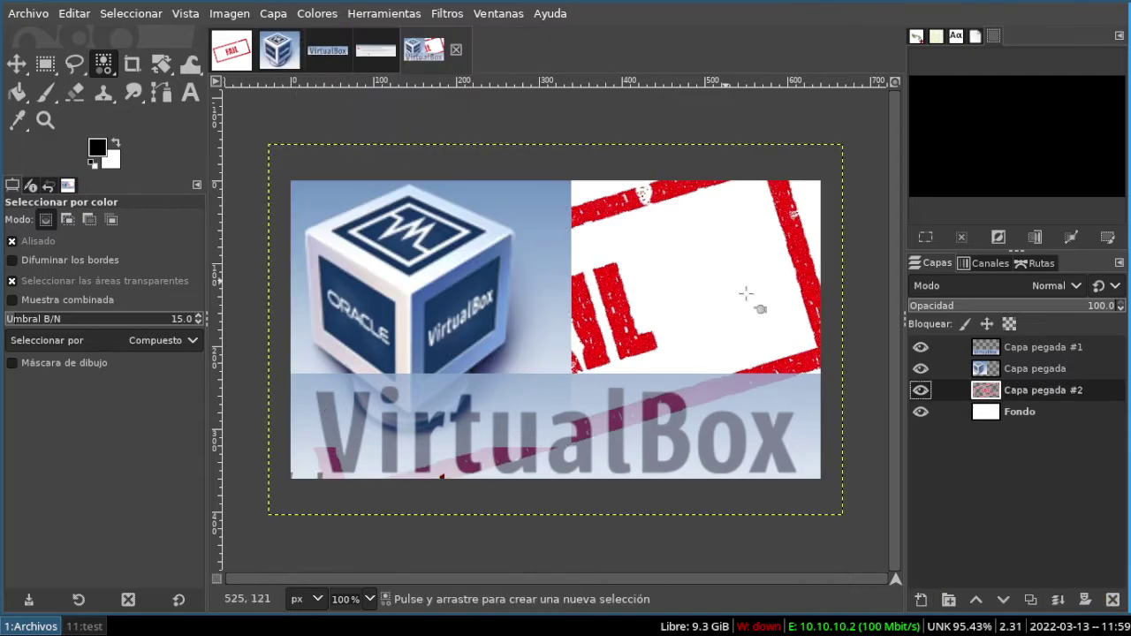
click(976, 602)
click(976, 602)
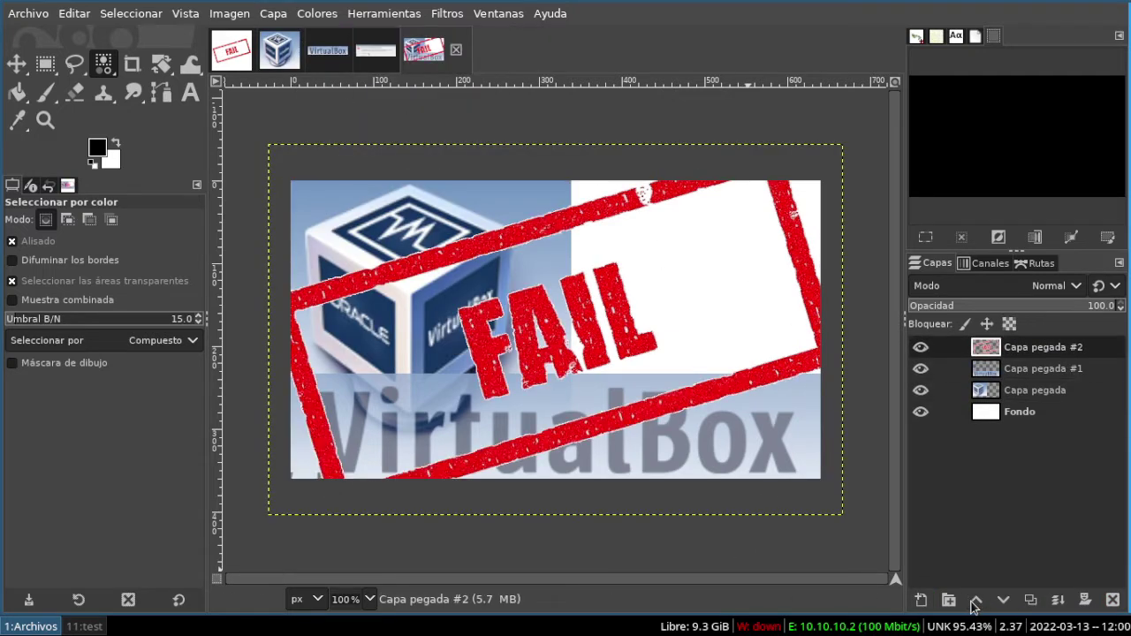
Step: Scale the FAIL stamp layer down to 640 px wide
click(275, 15)
click(380, 310)
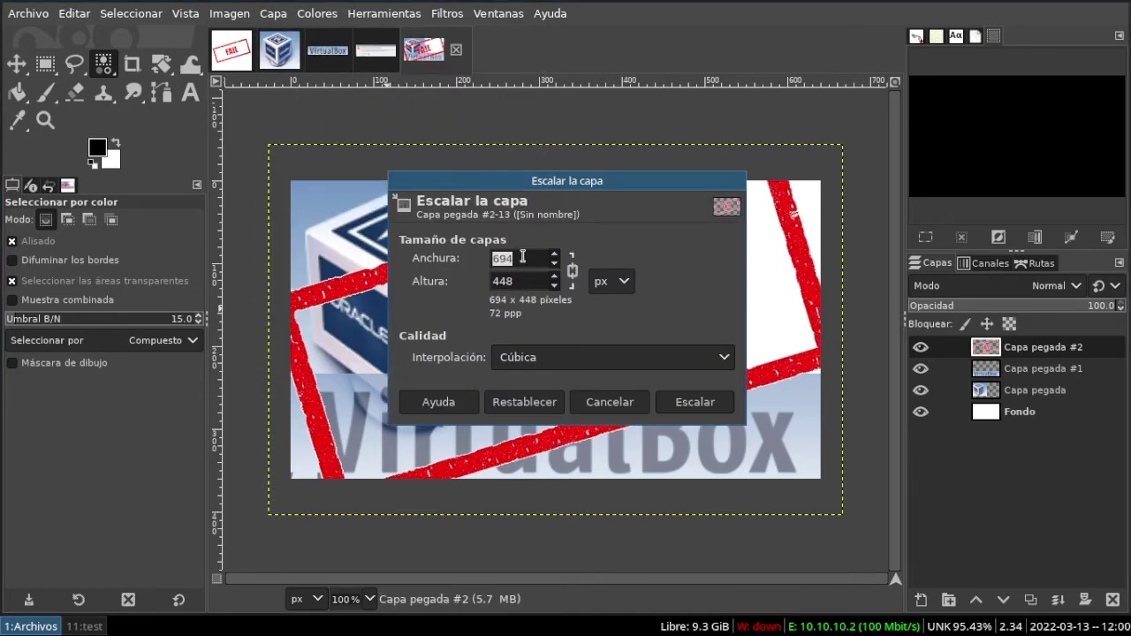
text(6)
text(40)
click(697, 402)
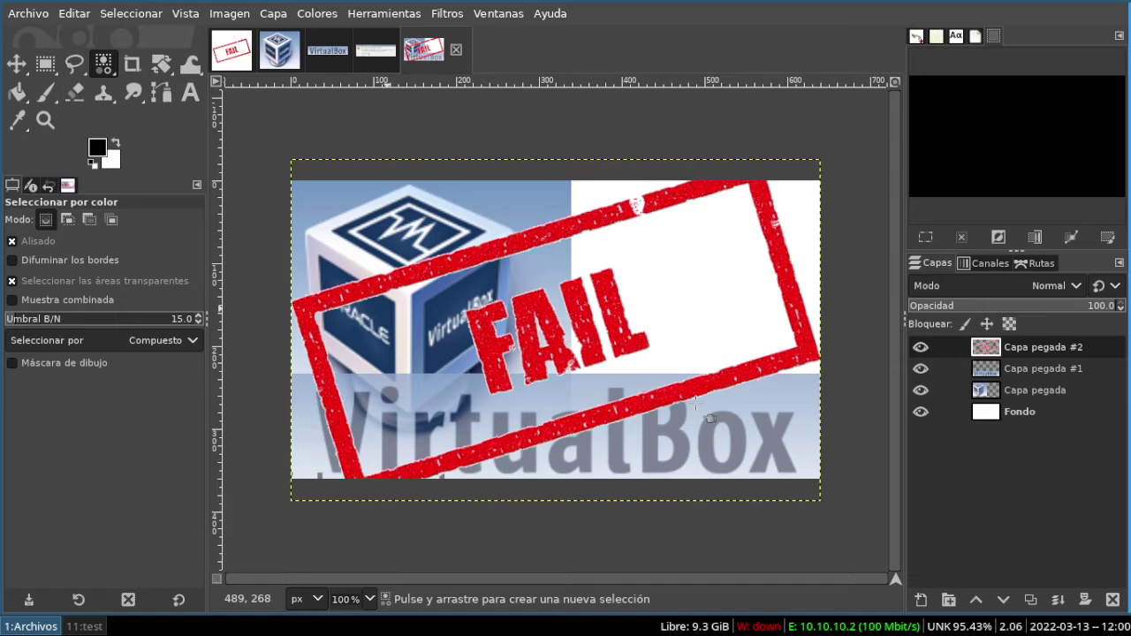
click(364, 69)
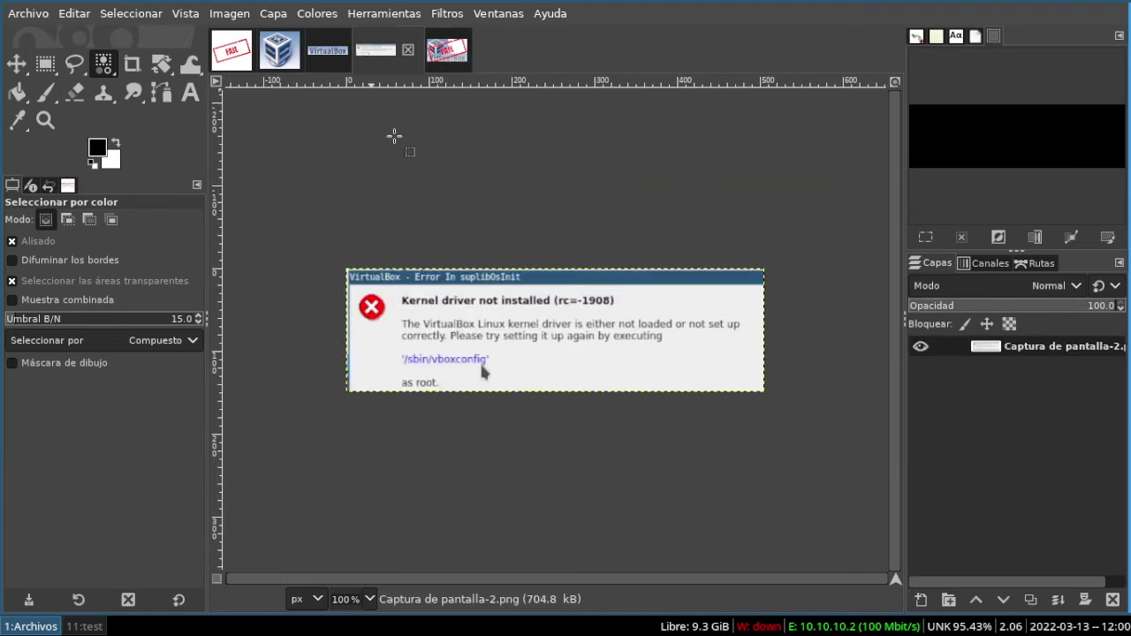
Step: Copy the whole kernel-driver error screenshot and paste it into the thumbnail
click(133, 13)
click(144, 37)
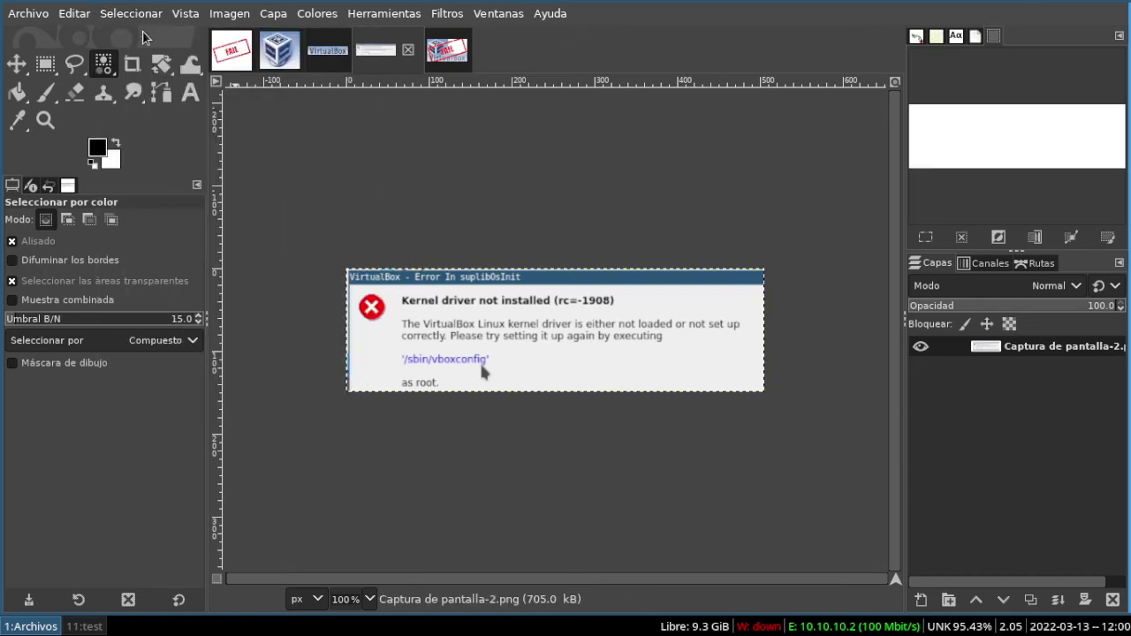
key(ctrl+c)
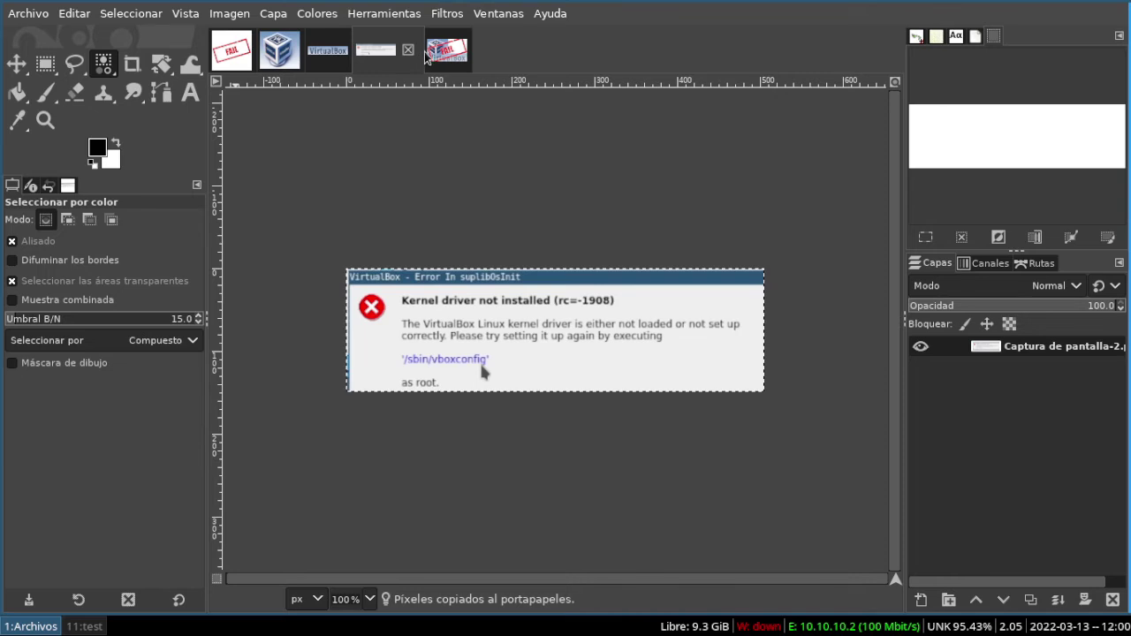
click(424, 53)
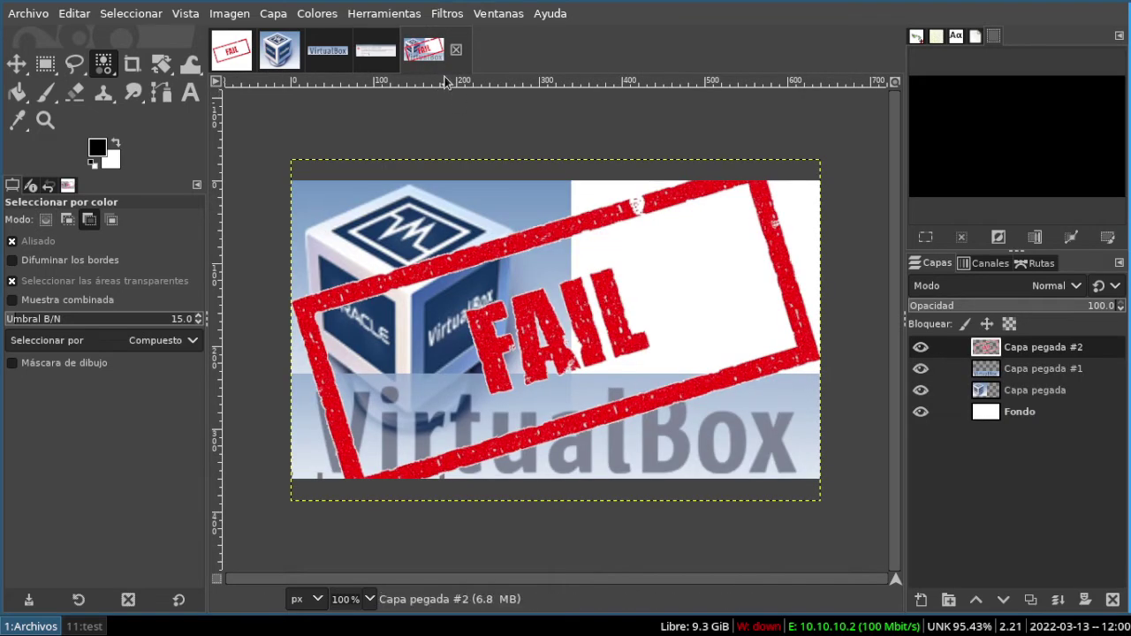
key(ctrl+v)
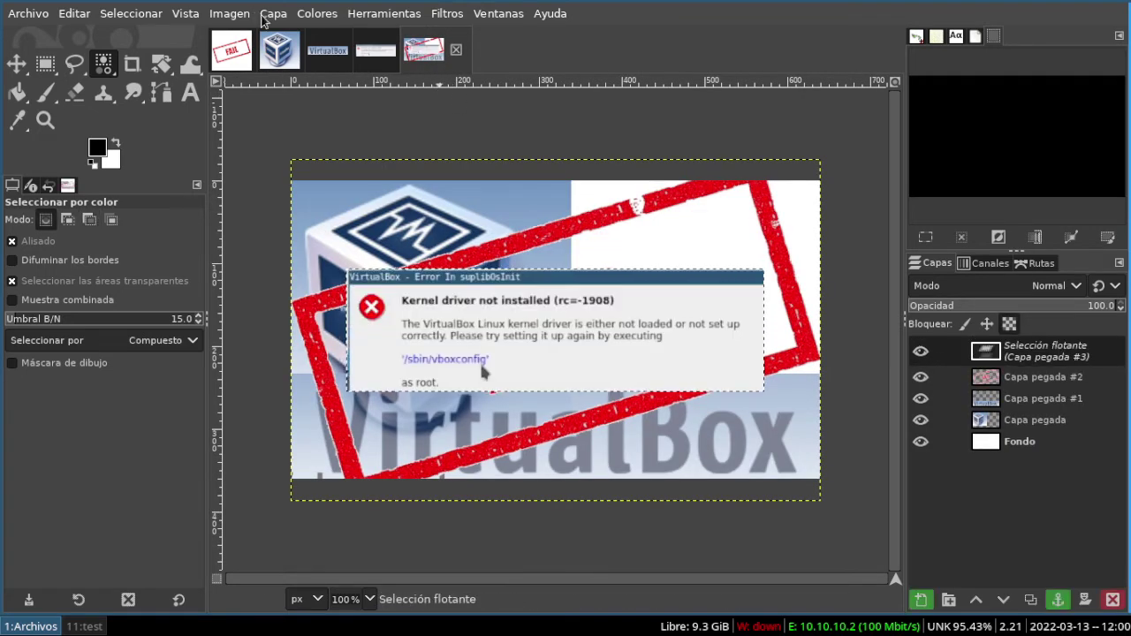
Step: Make the pasted screenshot a new layer and drag it right and slightly up
click(273, 13)
click(305, 40)
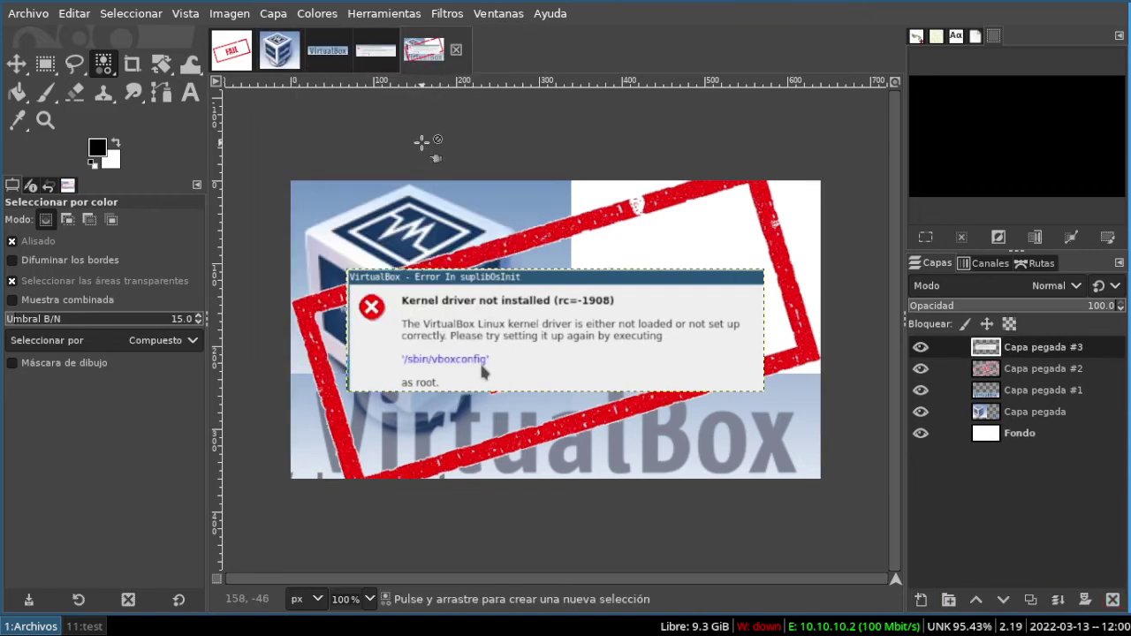
drag(482, 369, 676, 368)
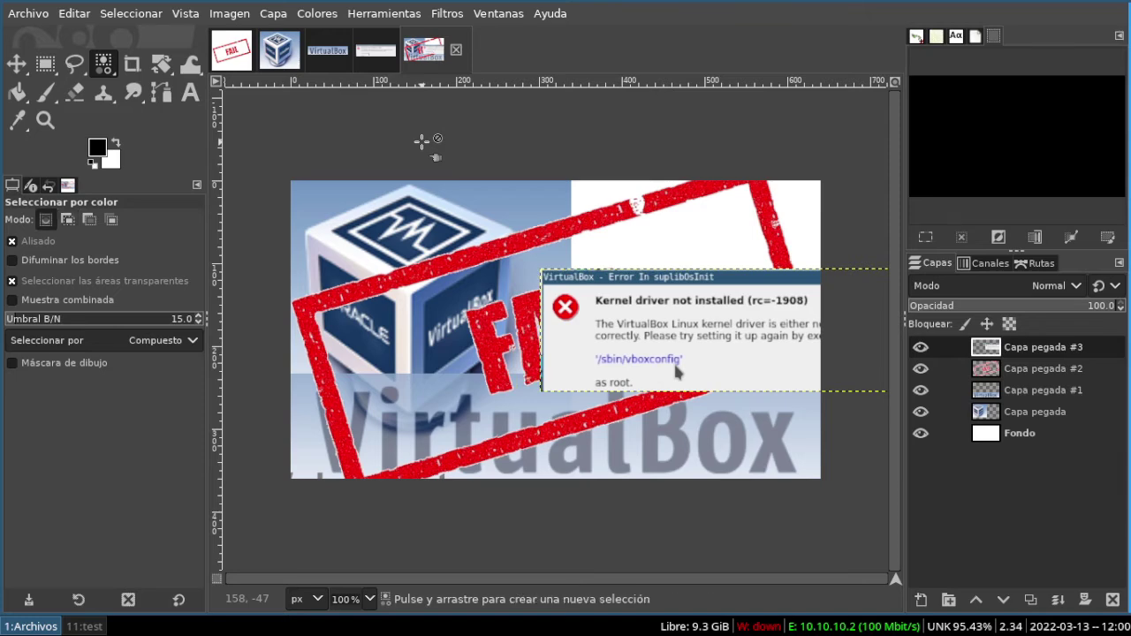
drag(676, 371, 679, 329)
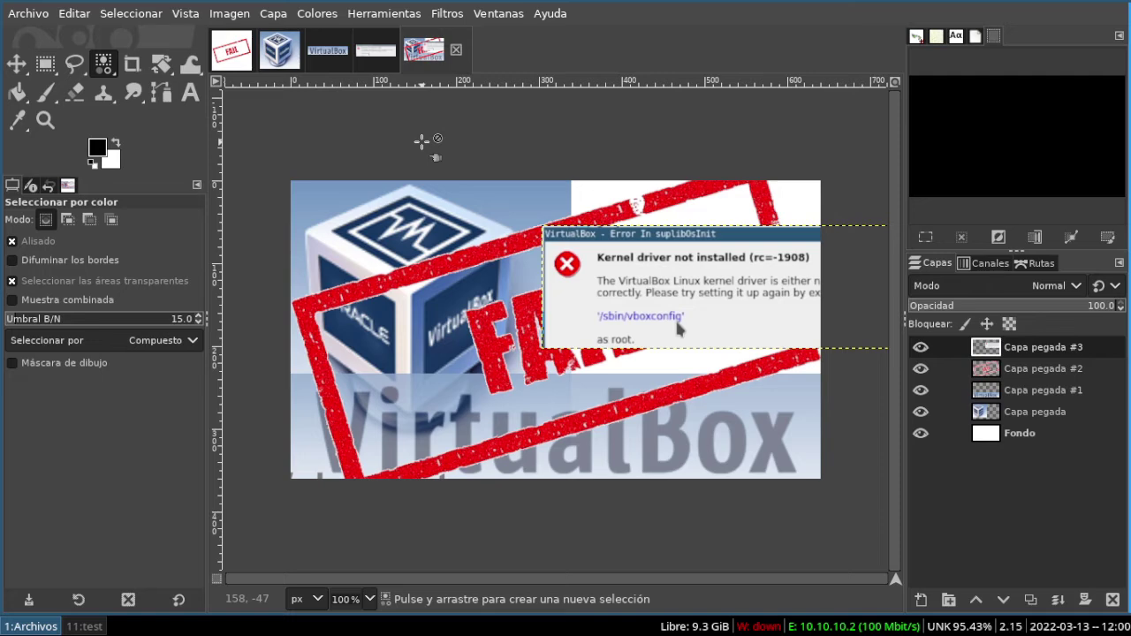
Step: Scale the error screenshot layer to 700 px wide and lower it beneath the FAIL stamp
click(273, 14)
click(308, 314)
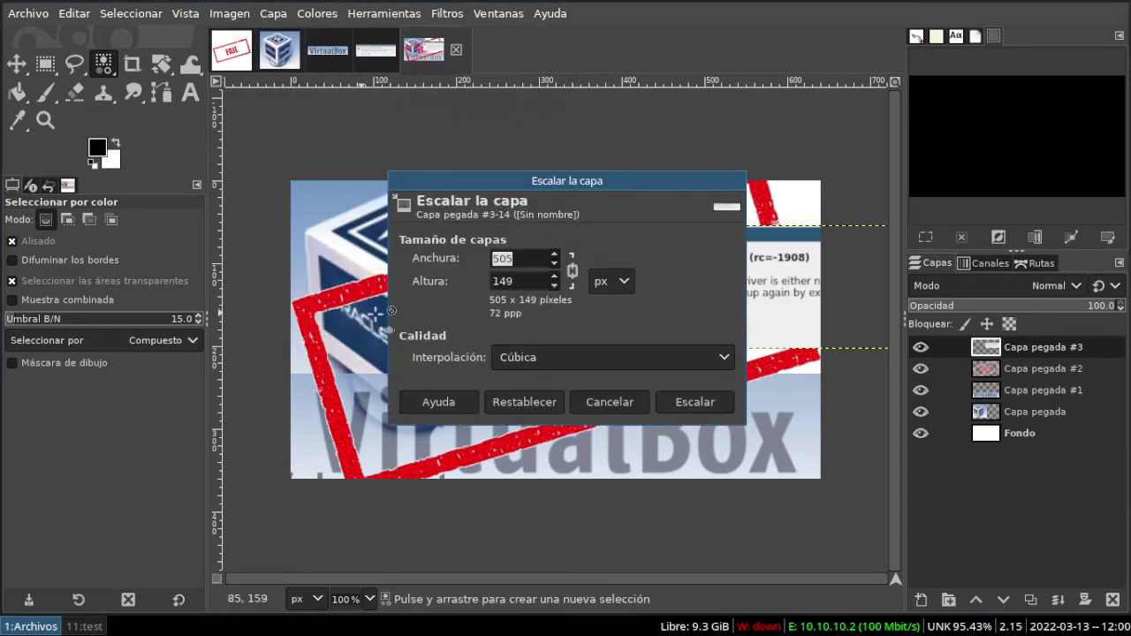
text(700)
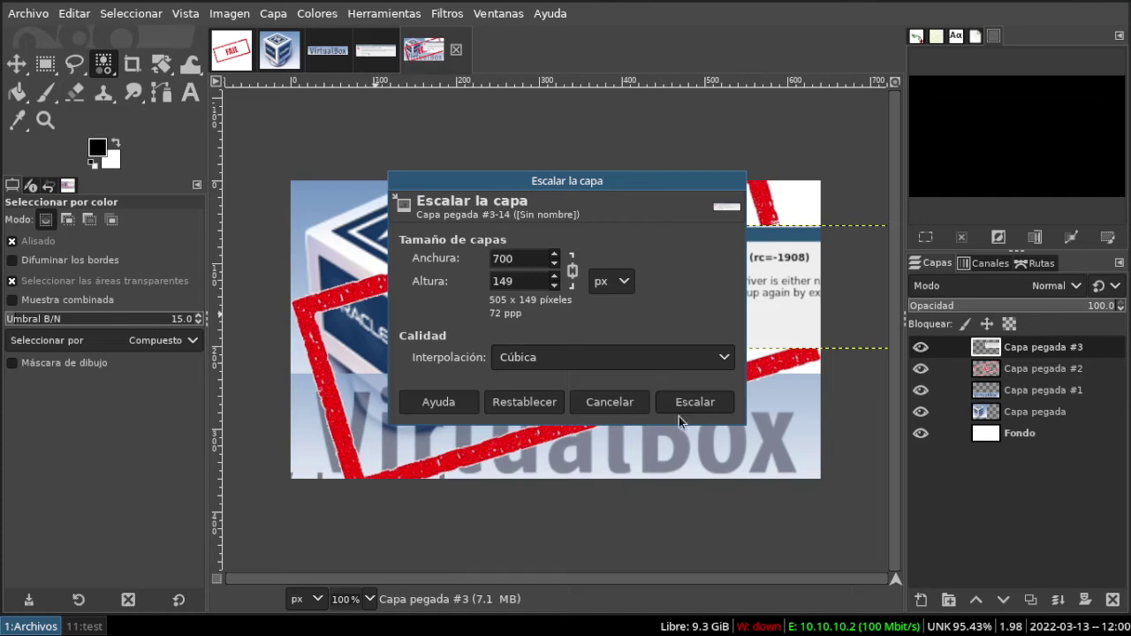
click(692, 404)
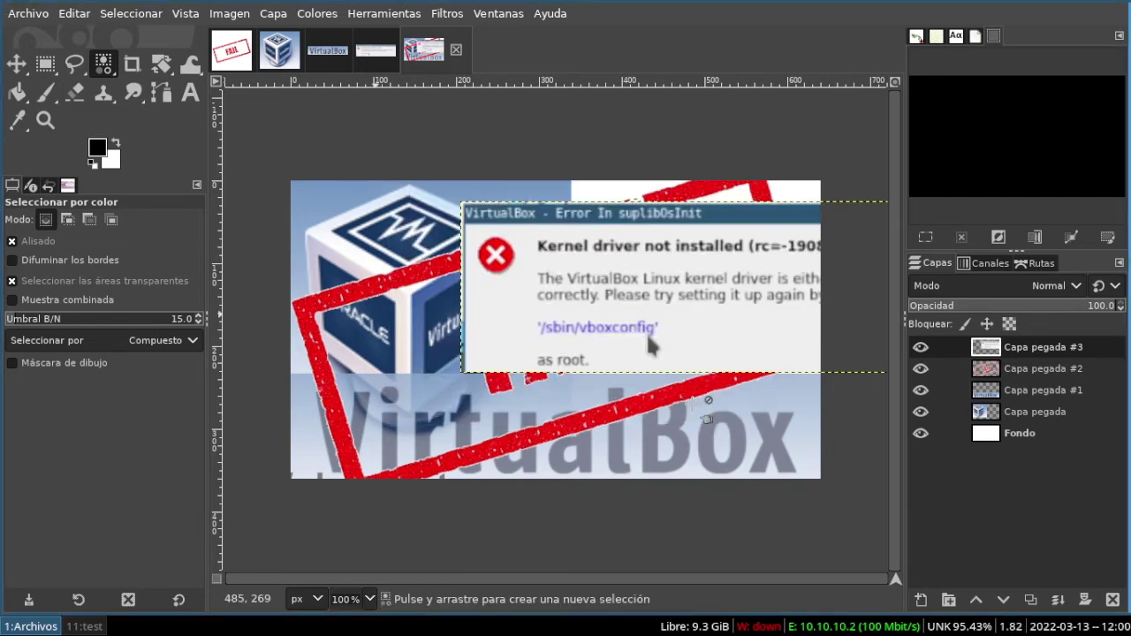
click(1004, 601)
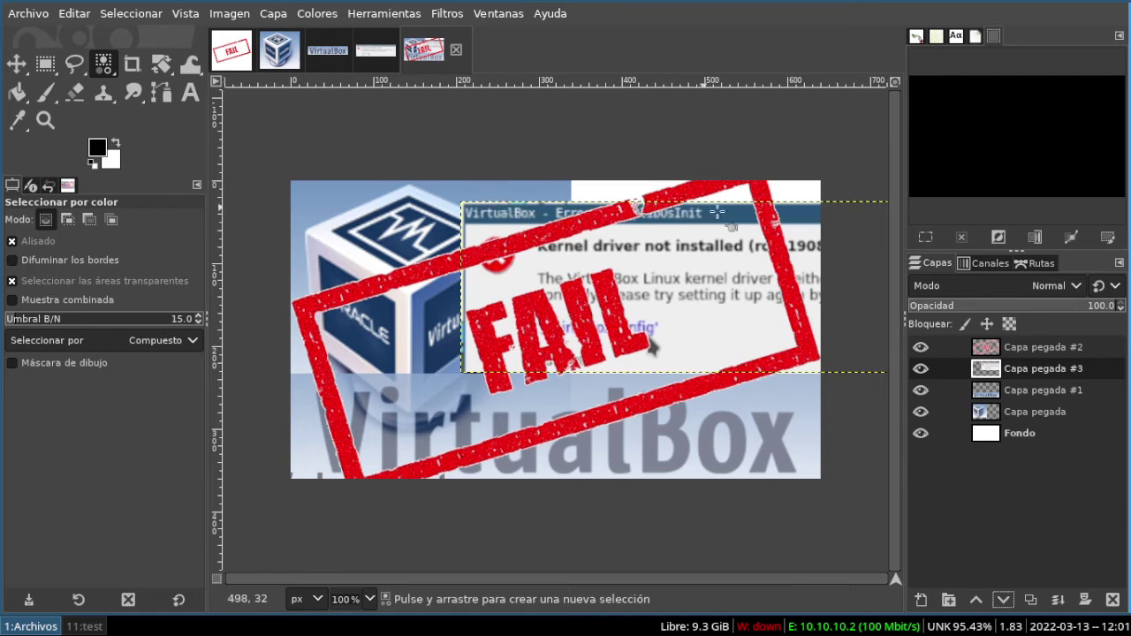
Step: Rescale the error screenshot layer to 800 px wide
click(283, 19)
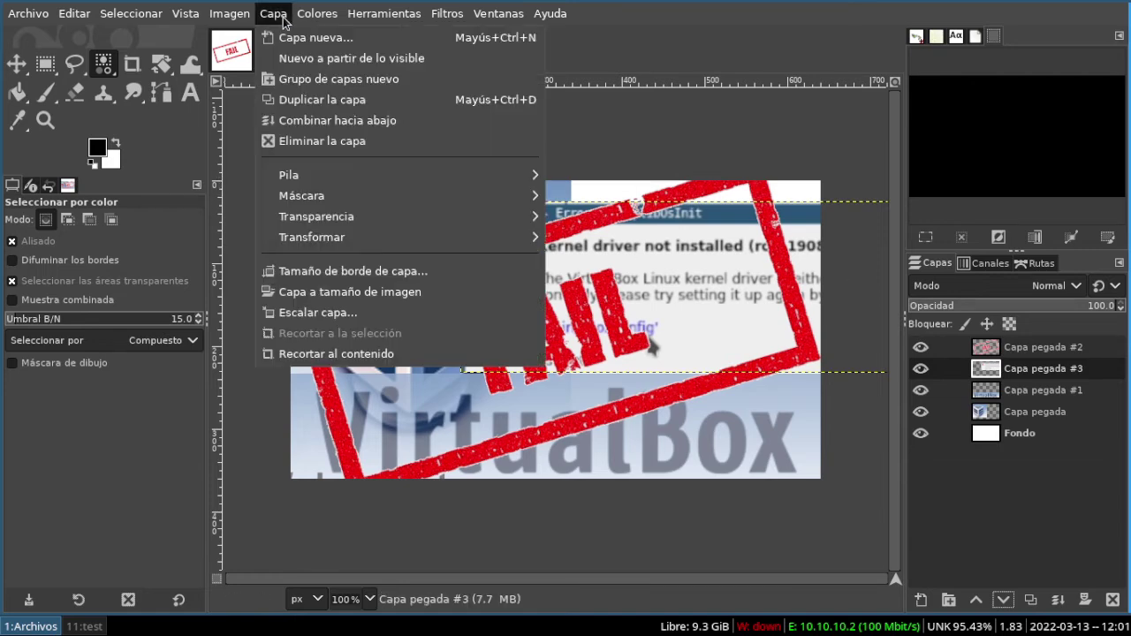
click(348, 313)
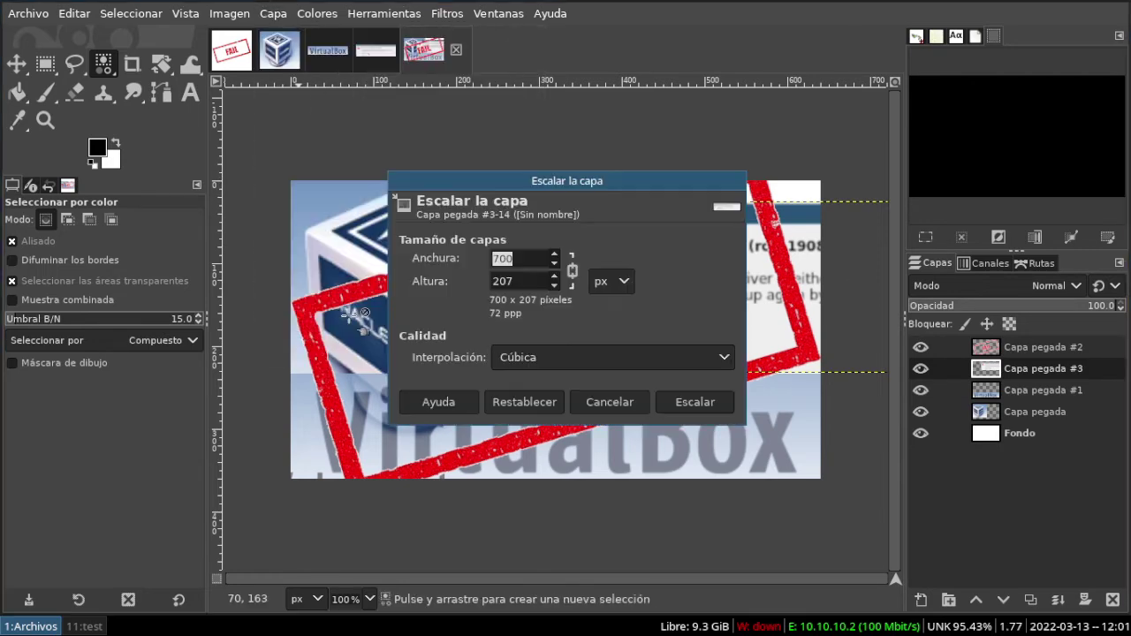
text(800)
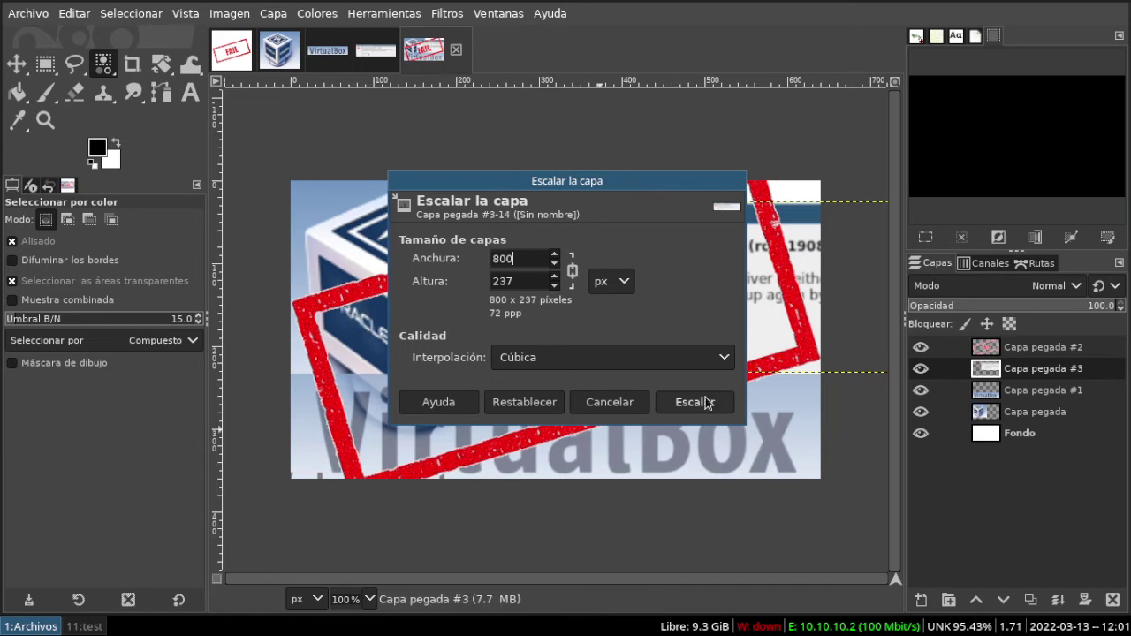
click(695, 402)
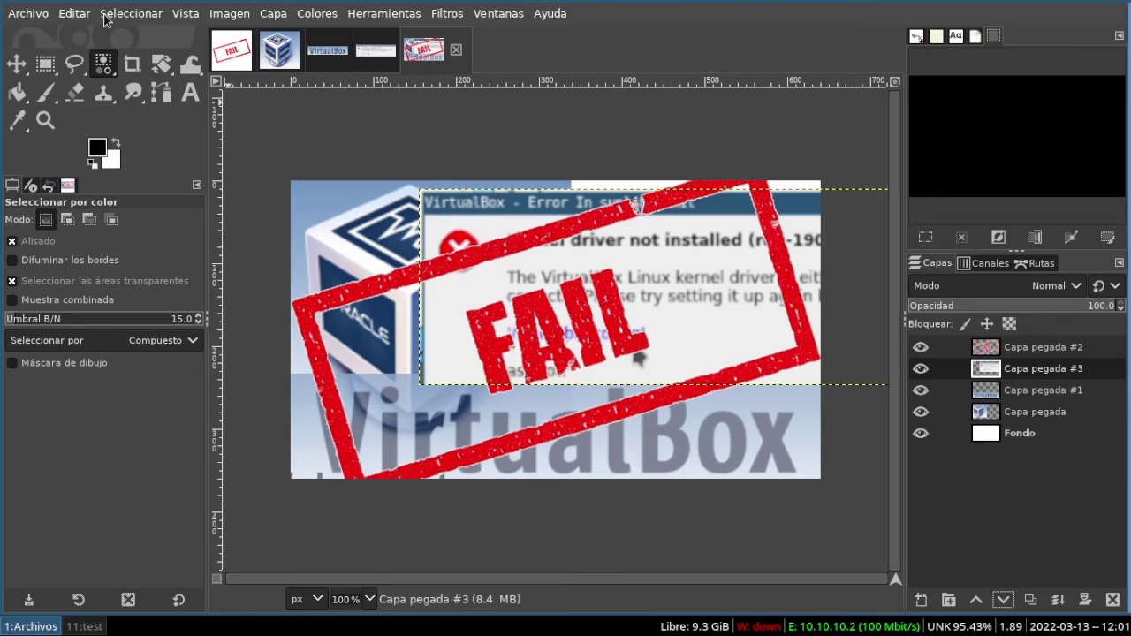
Step: Drag and nudge the error screenshot left and up across the thumbnail, then select the cube layer
click(45, 63)
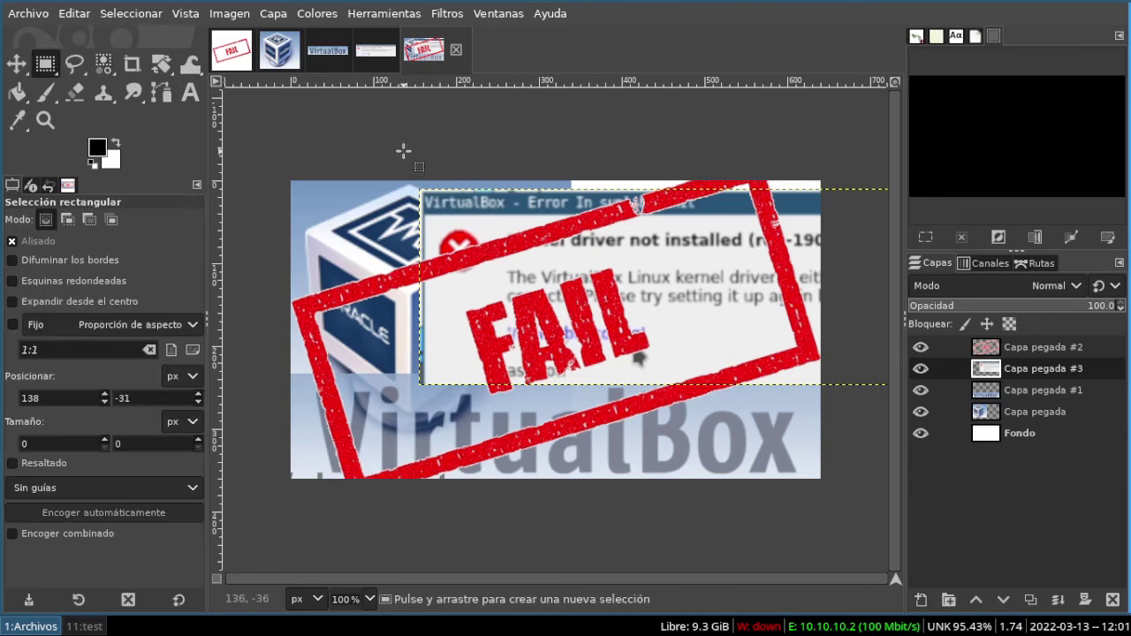
key(shift+Down)
key(shift+Down)
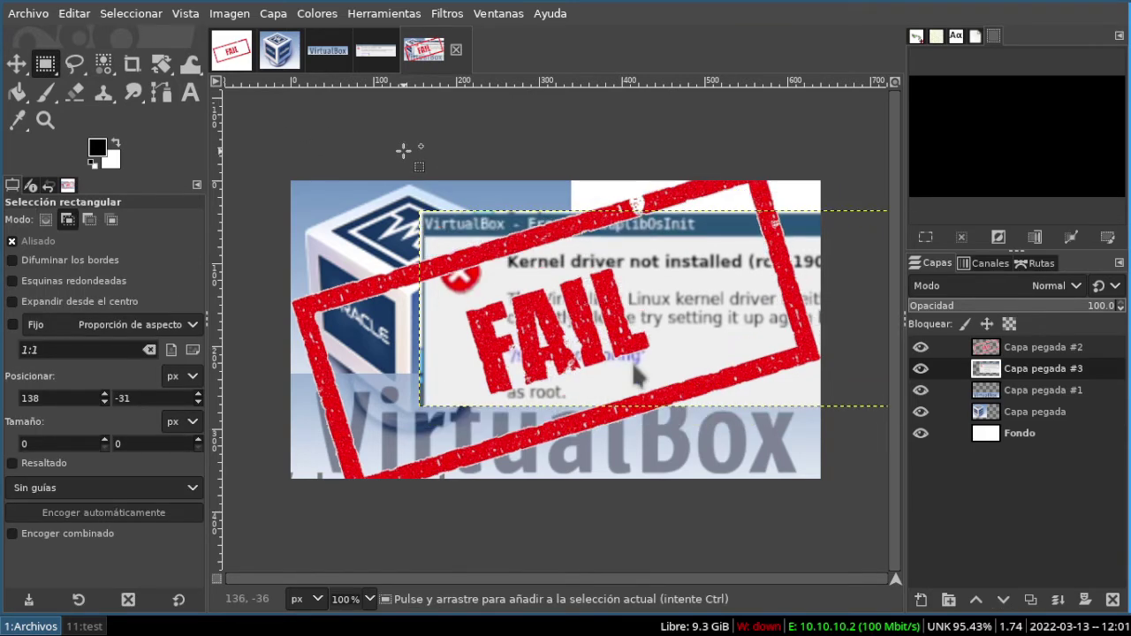
drag(634, 390, 526, 408)
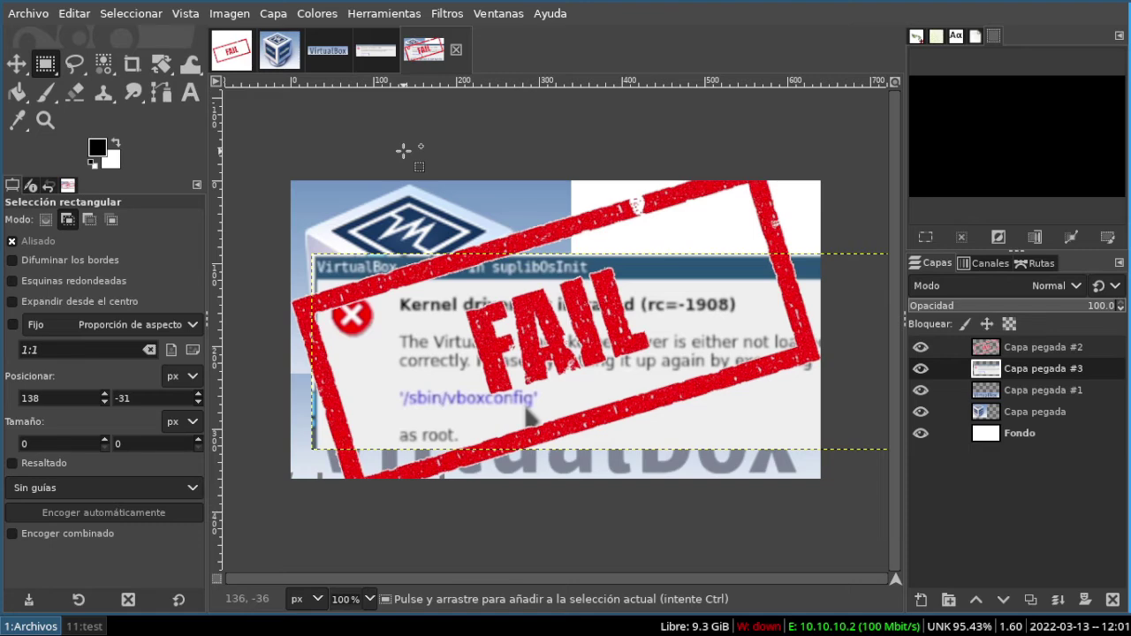
drag(528, 417, 531, 379)
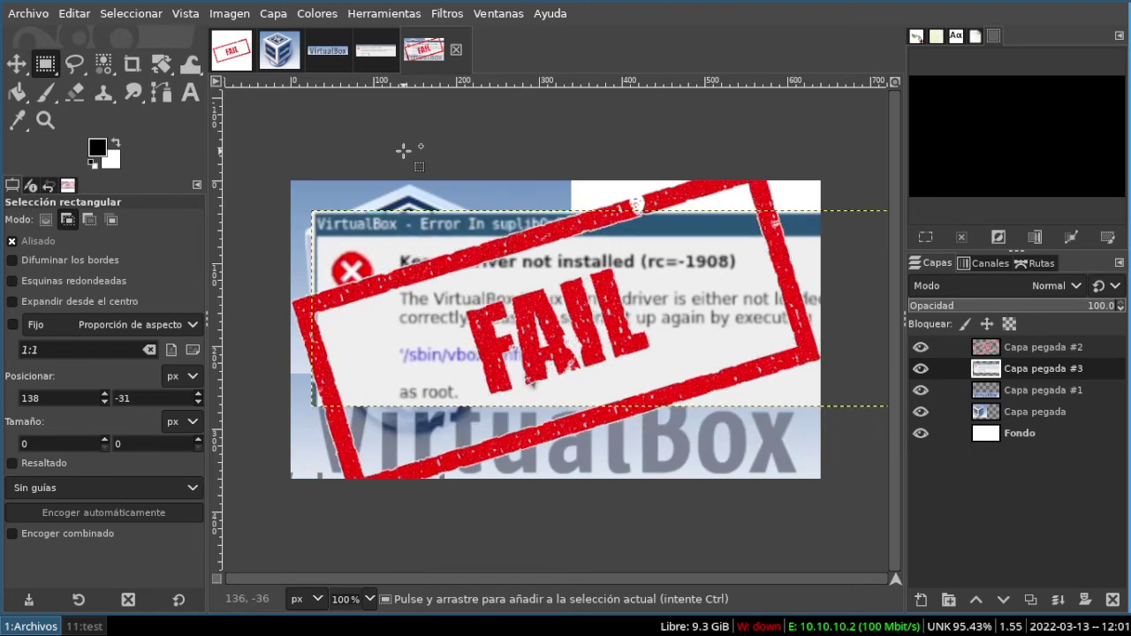
key(shift+Left)
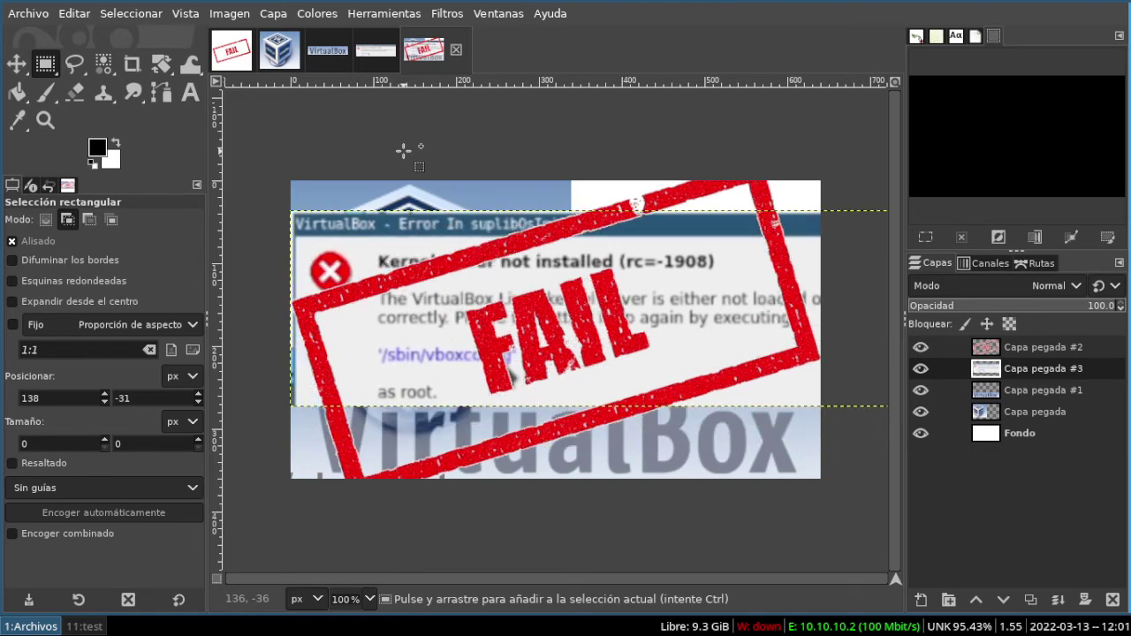
key(shift+Up)
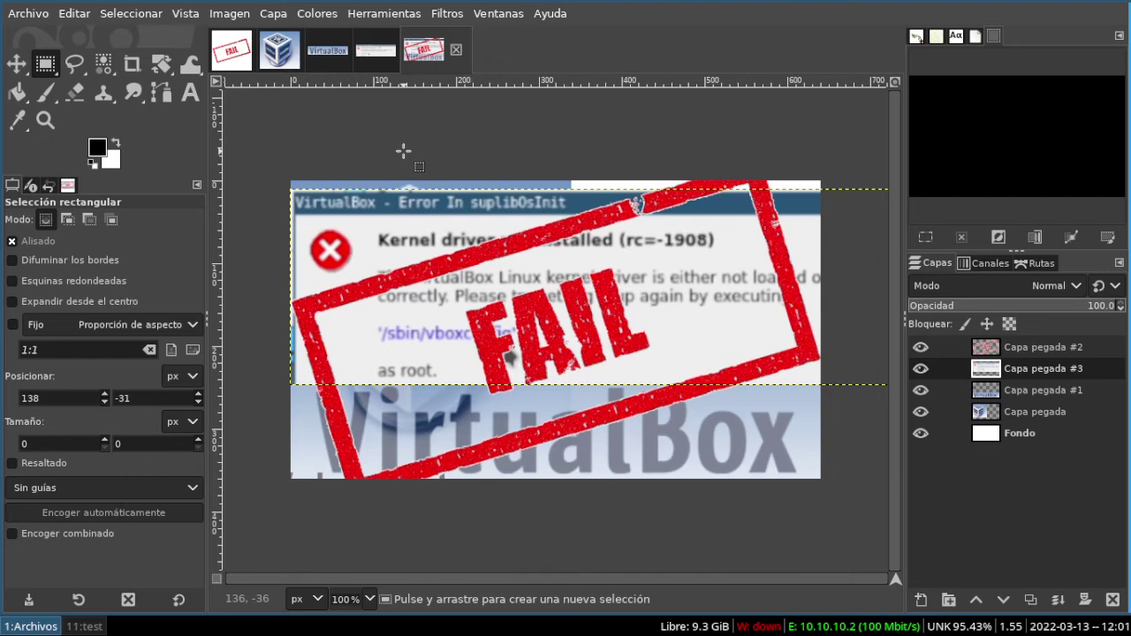
key(shift)
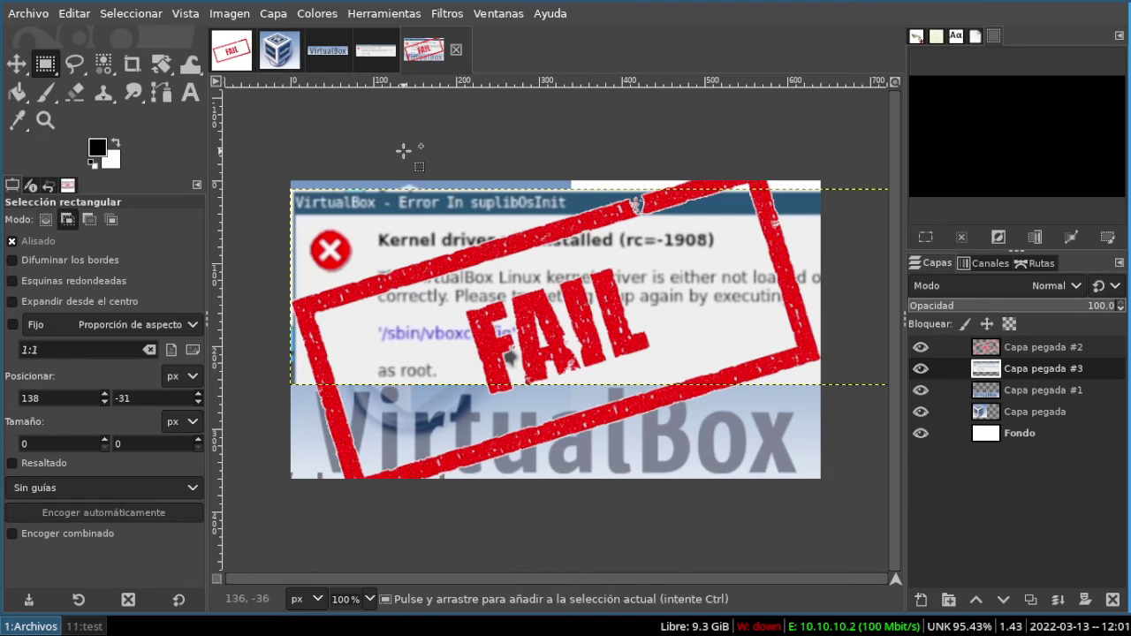
key(shift+Down)
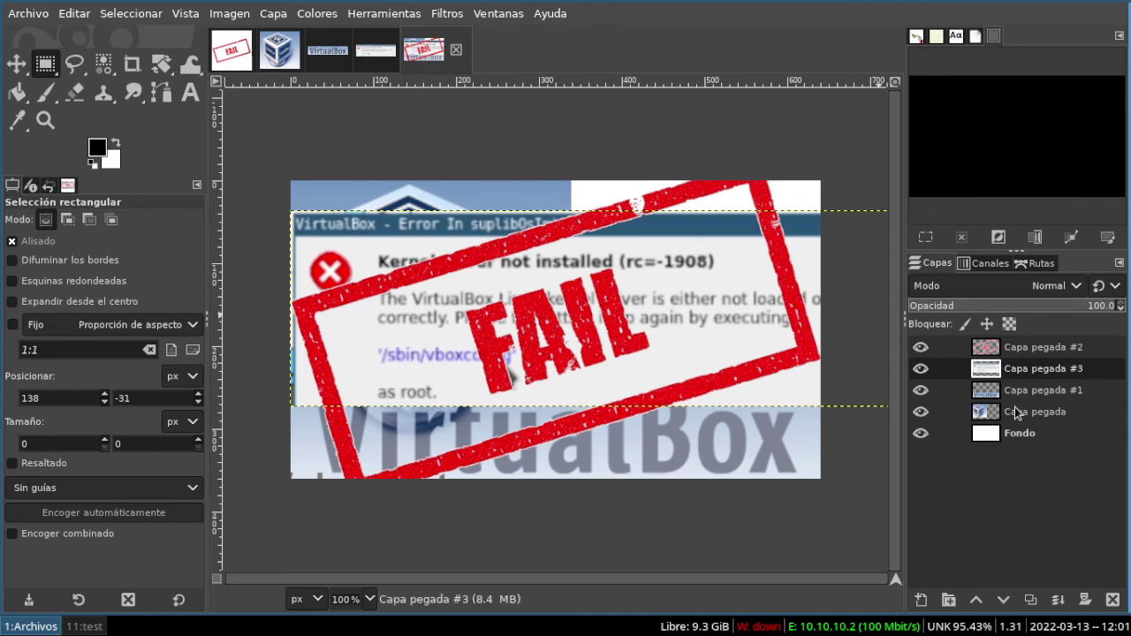
click(1017, 412)
click(365, 118)
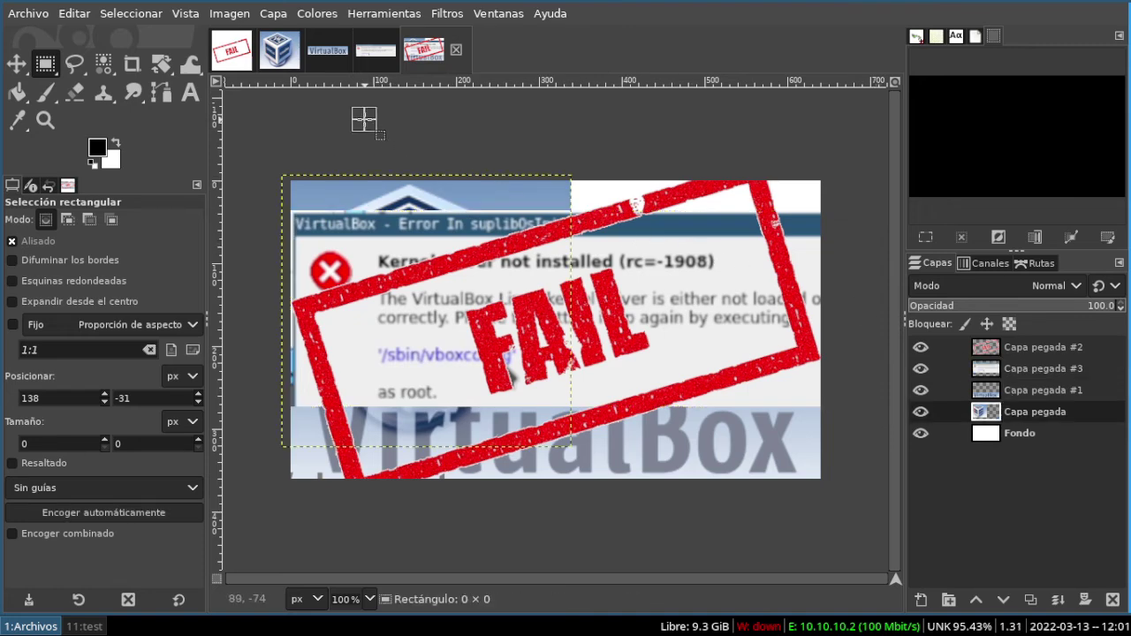
Step: Shift the cube logo right, then make the error screenshot layer active
key(shift+Right)
key(shift+Right)
key(shift+Right)
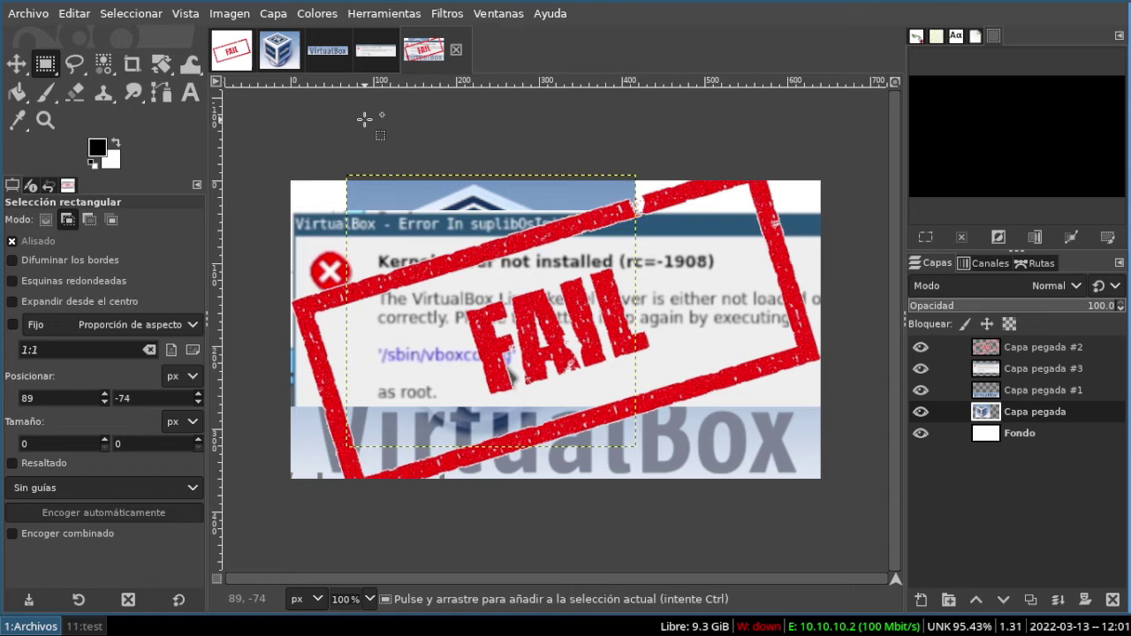
key(shift+Right)
key(shift+Right)
key(shift+Right)
key(shift+Right)
key(shift+Right)
key(shift+Right)
key(shift+Right)
key(shift+Right)
key(shift+Right)
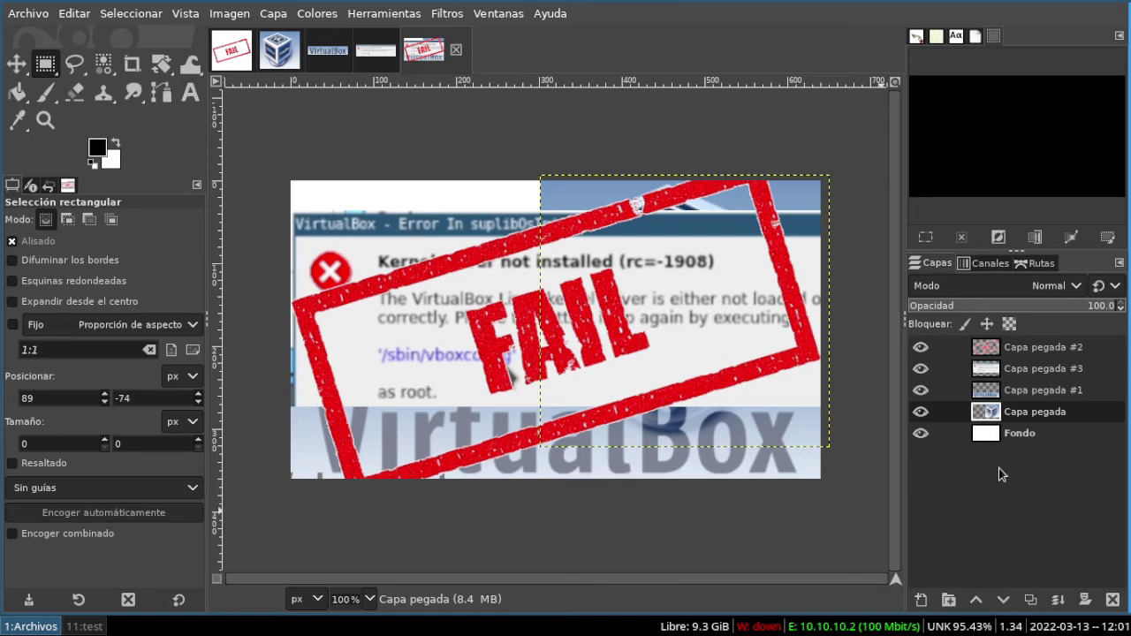
click(1013, 391)
click(1019, 352)
click(1027, 371)
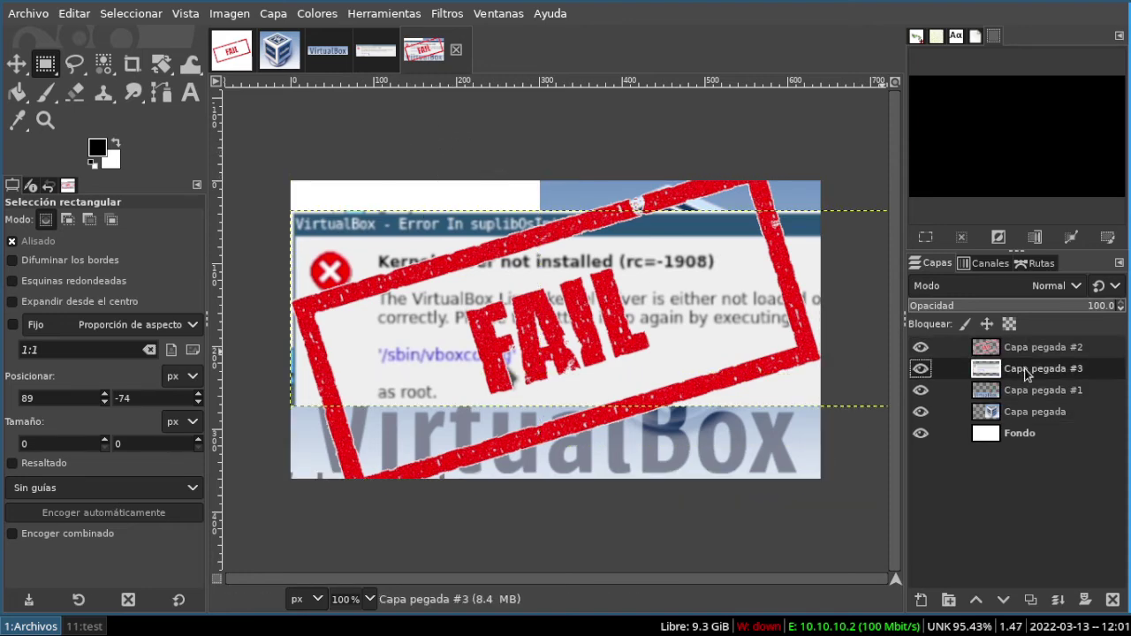
click(434, 140)
Step: Nudge the error screenshot up until its title bar meets the image's top edge
key(shift+Up)
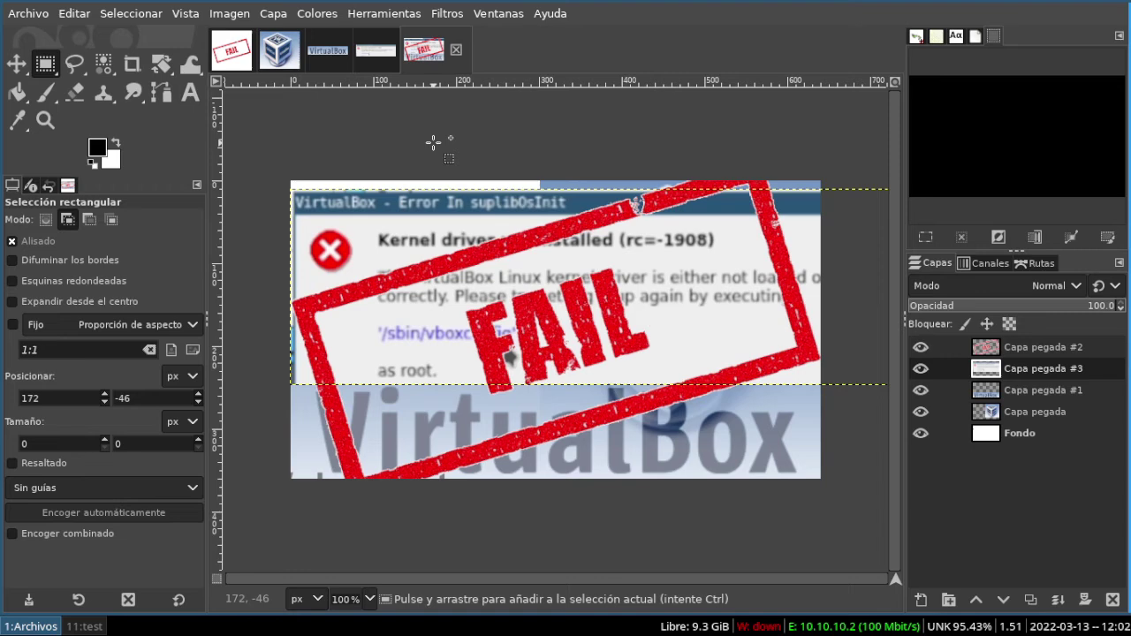
key(shift+Up)
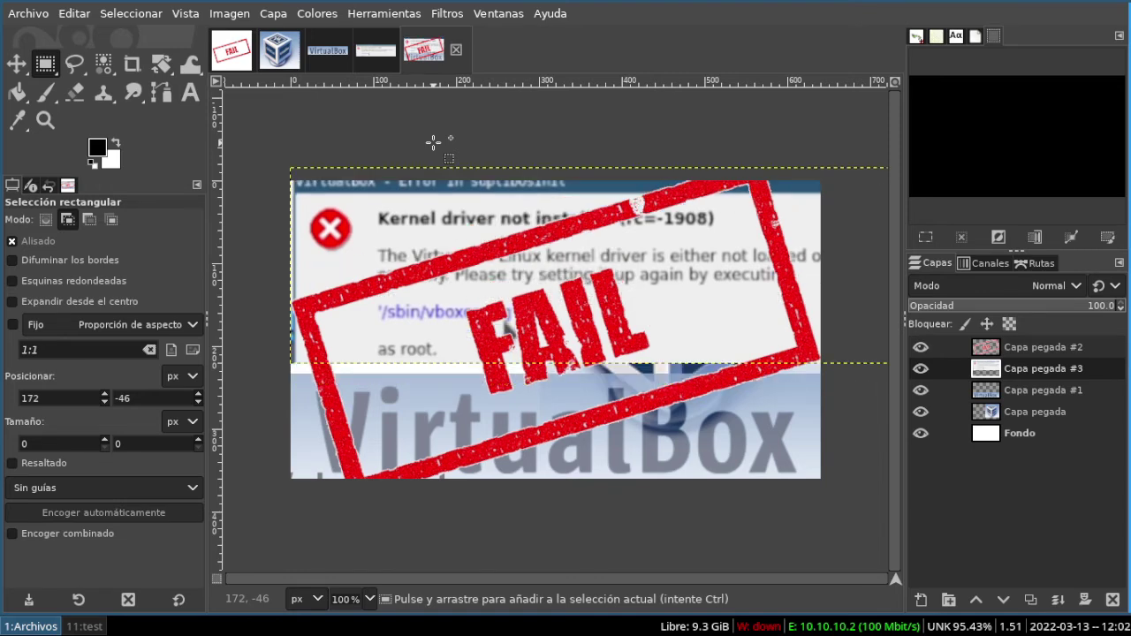
key(Down)
key(Down)
key(Down)
key(Down)
key(Down)
key(Down)
key(Left)
key(Left)
key(Down)
key(Down)
key(Down)
key(Left)
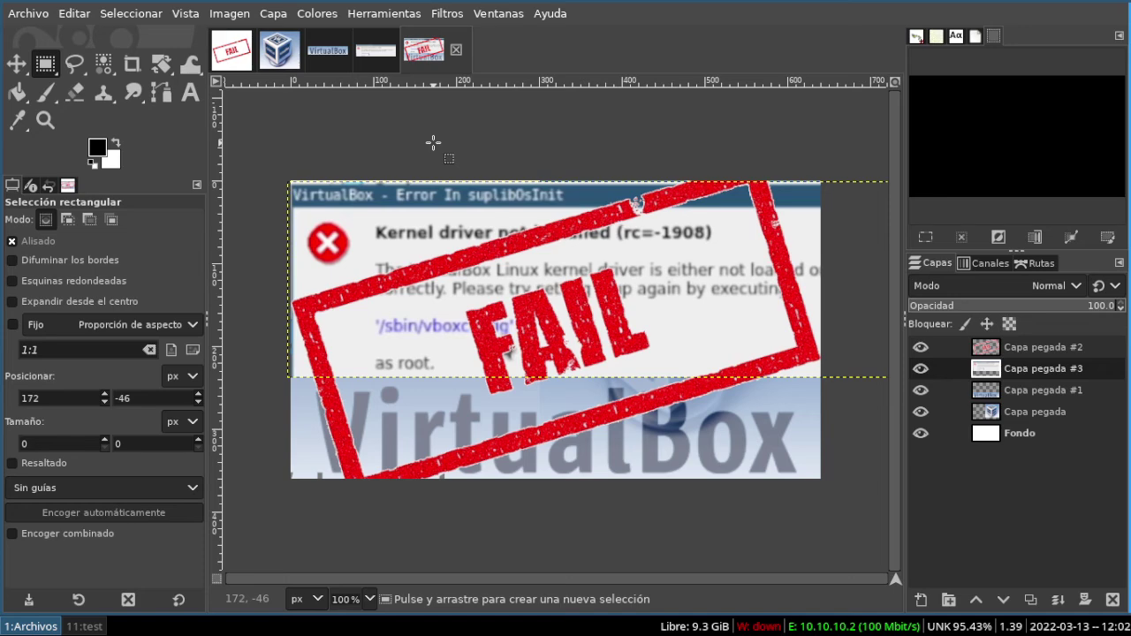
key(Up)
key(Up)
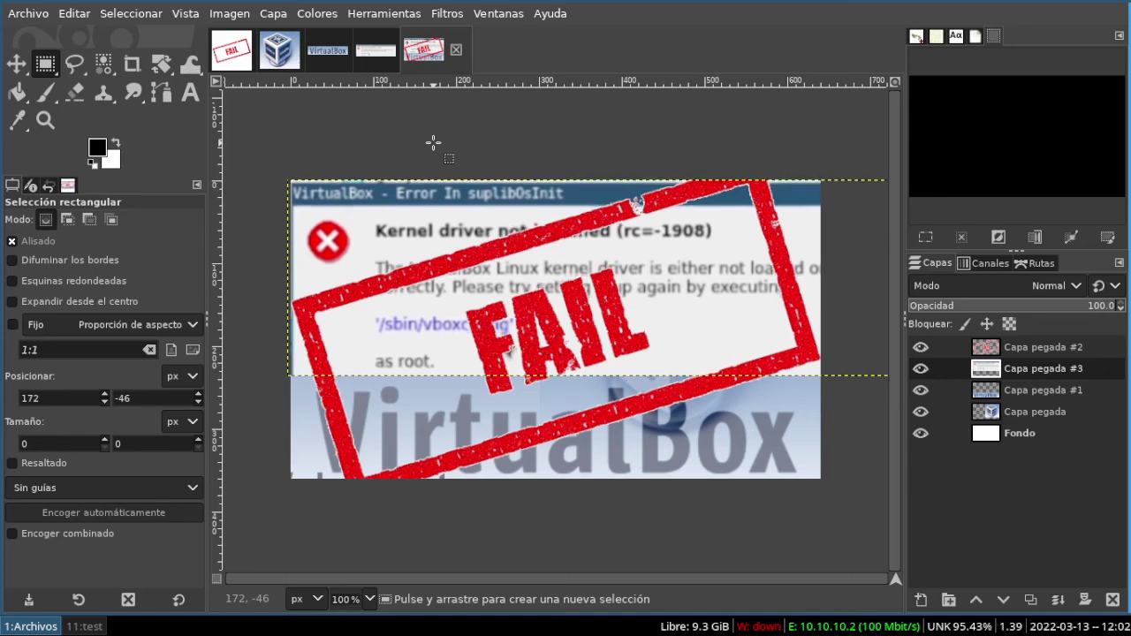
key(Up)
key(Down)
Step: Raise the Capa pegada #1 wordmark layer's opacity from 80 to 100
click(1023, 390)
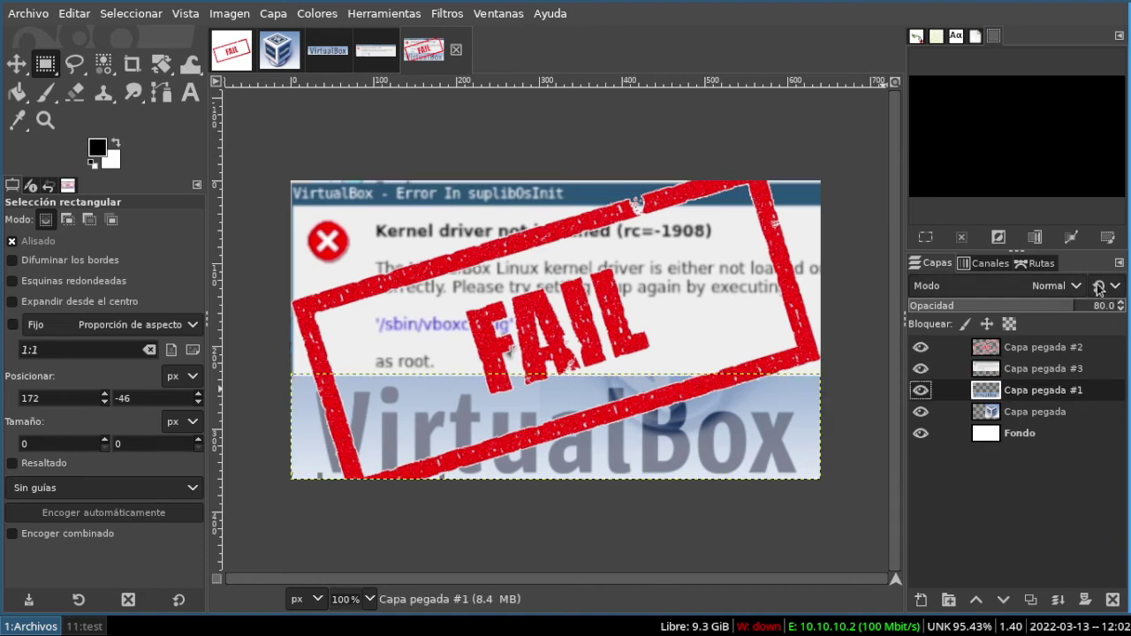
click(1121, 306)
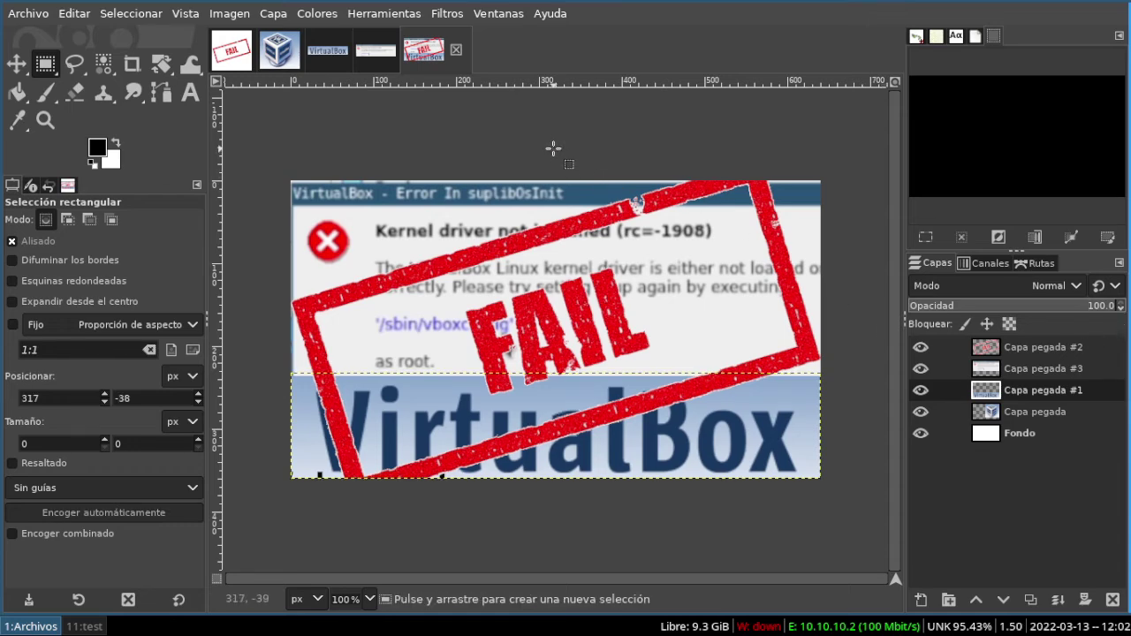
Step: Rename Capa pegada #2 to 'fail' and crop the layer to its content
click(1044, 352)
double_click(1044, 352)
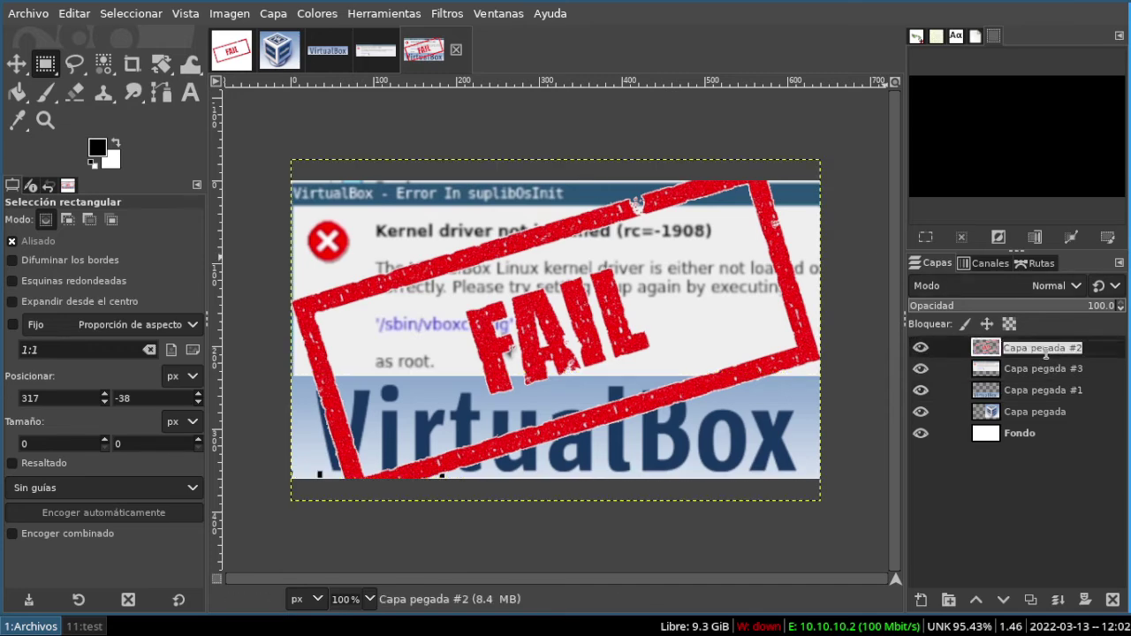
text(fail)
key(Return)
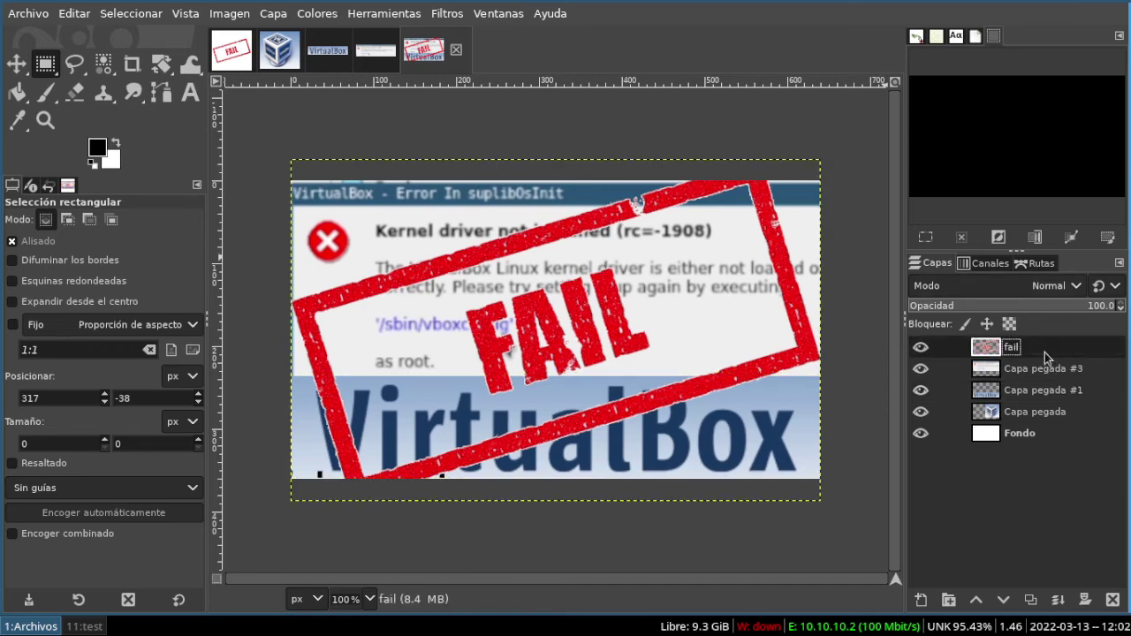
click(267, 18)
click(305, 348)
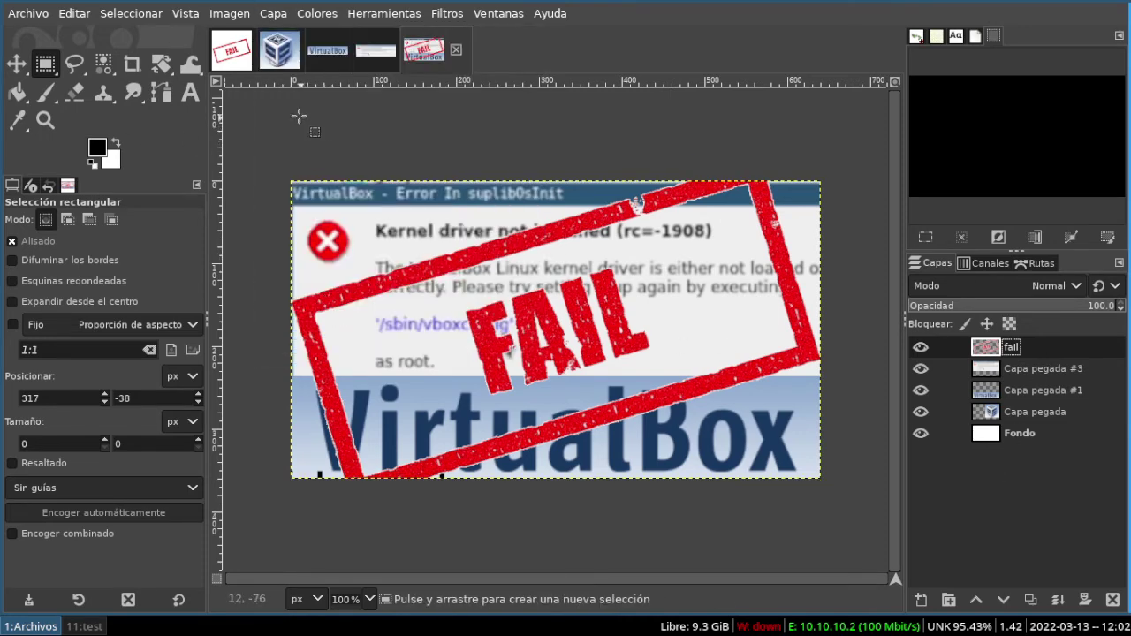
click(285, 19)
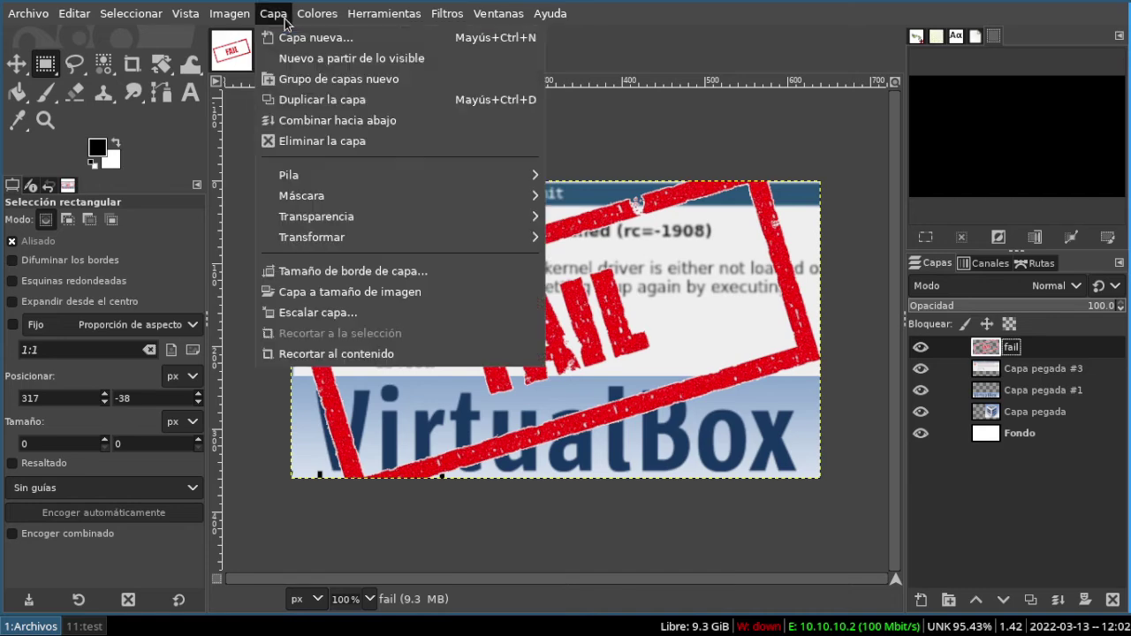
click(320, 311)
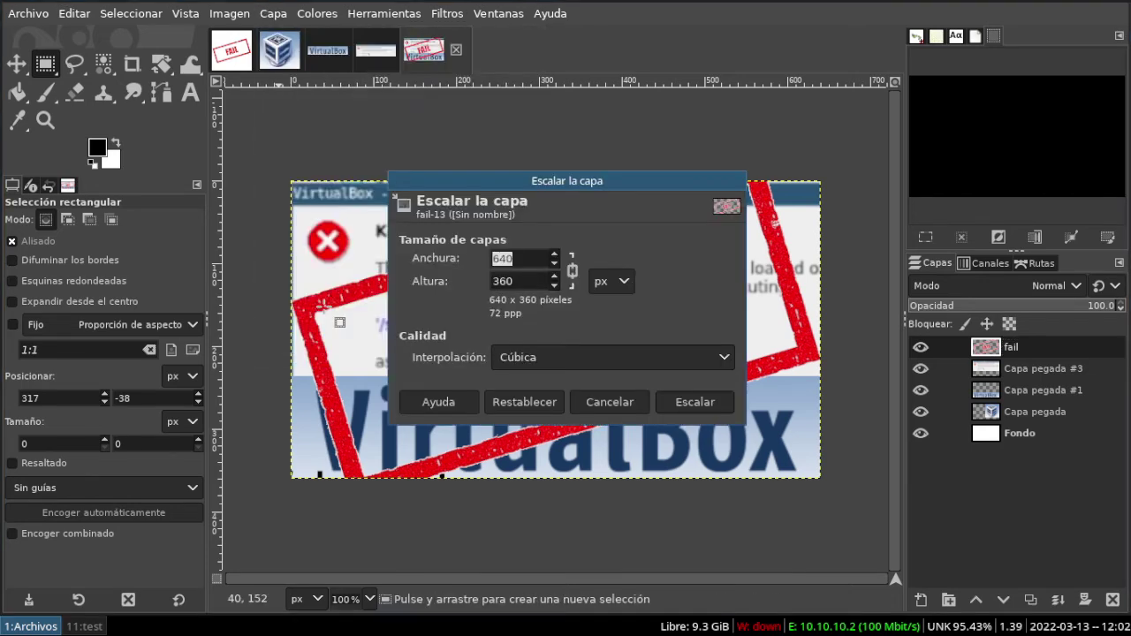
key(Tab)
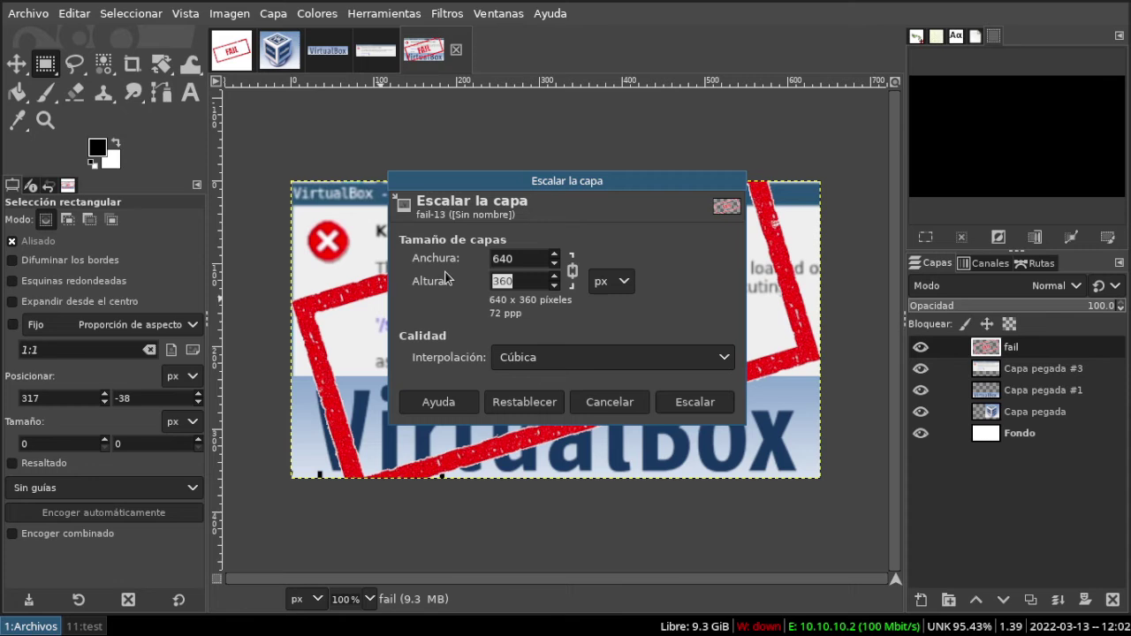
text(300)
click(672, 399)
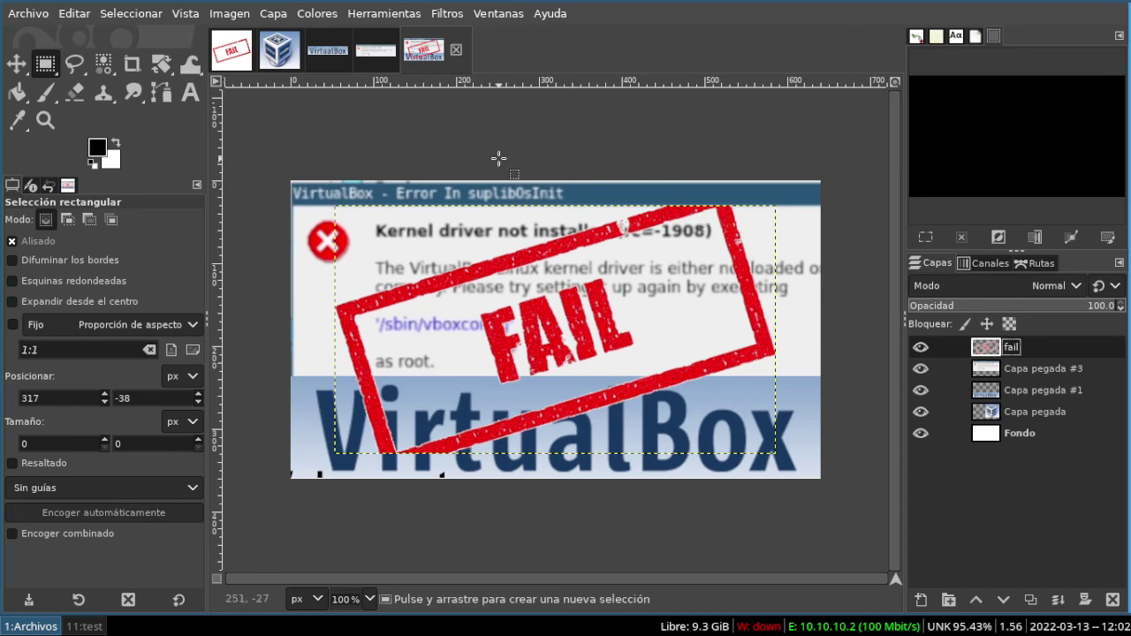
key(ctrl+z)
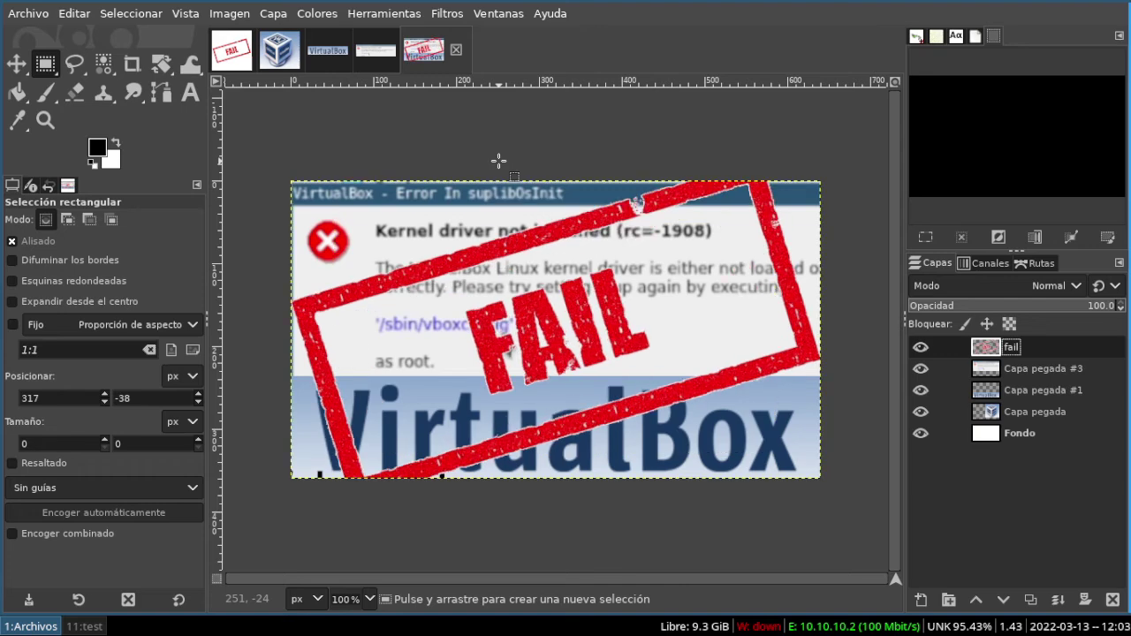
Step: Undo the content crop and scale the fail layer to 640 × 300 px
key(ctrl+z)
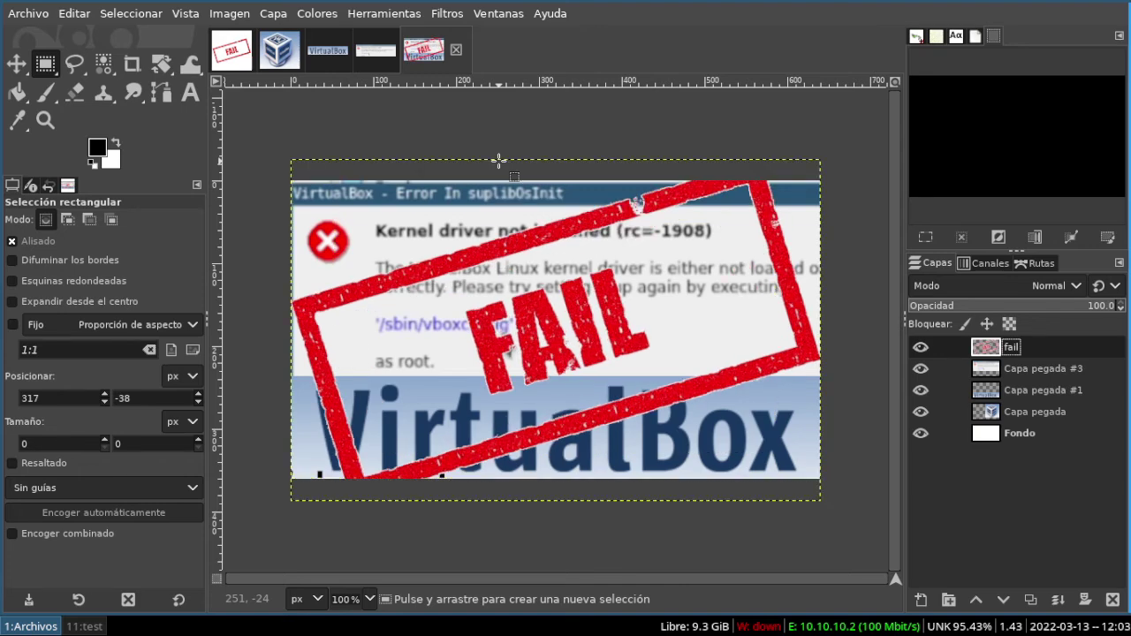
click(276, 14)
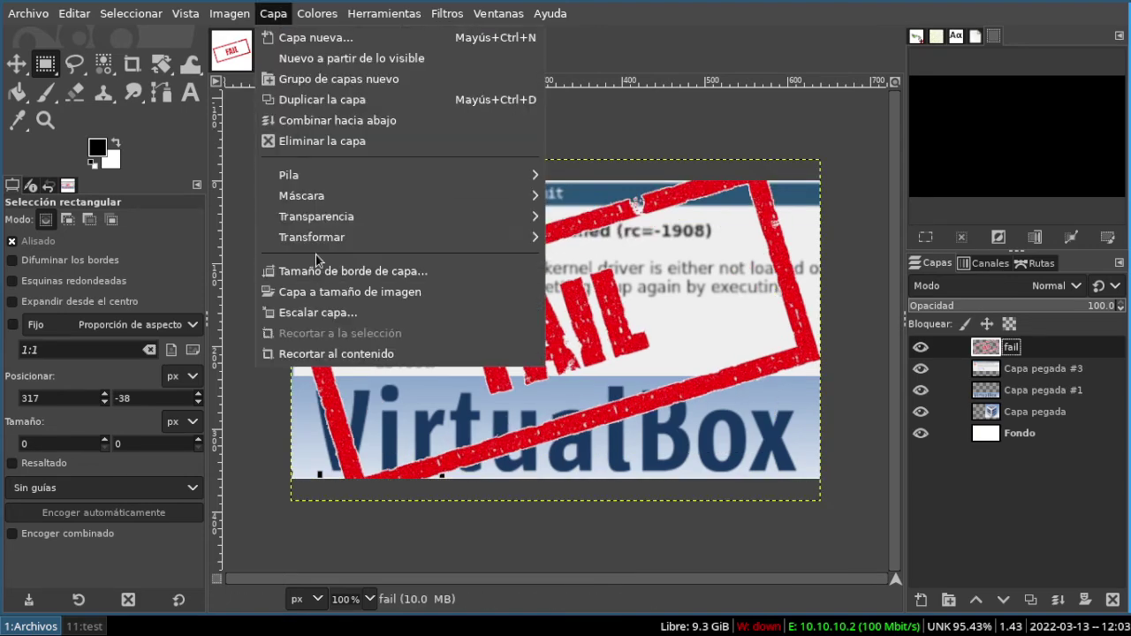
click(332, 313)
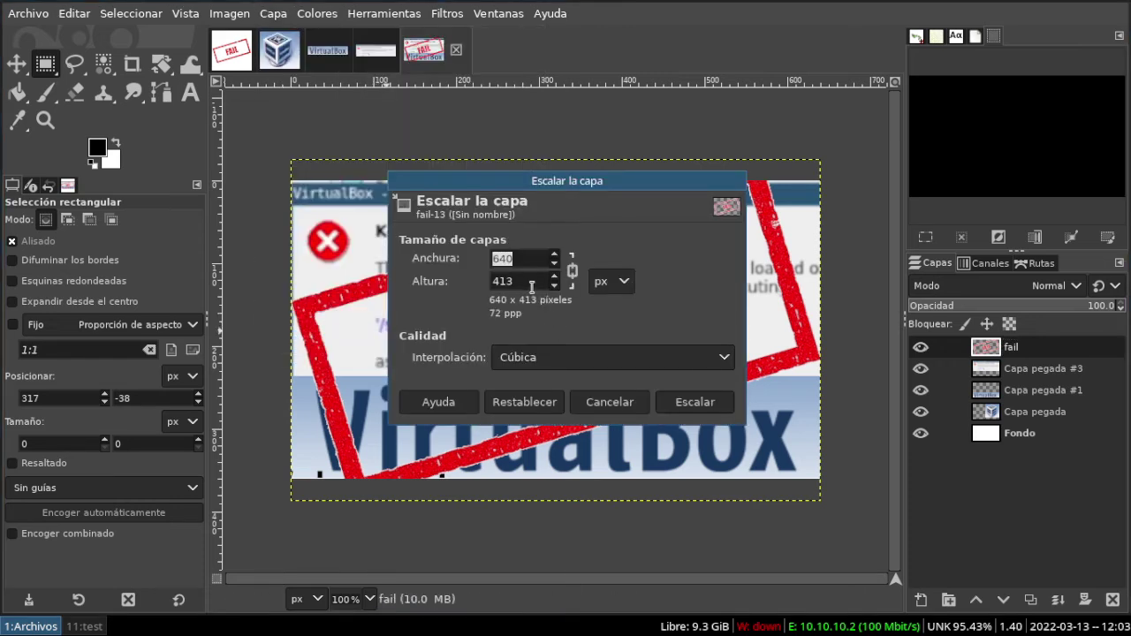
key(Tab)
text(300)
click(690, 406)
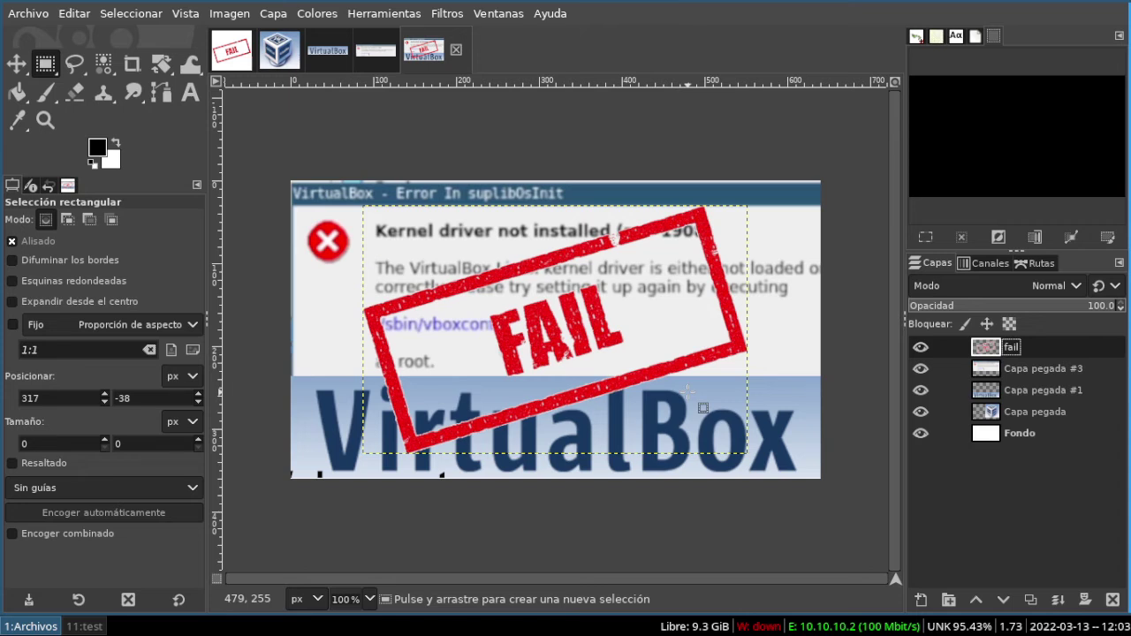
click(337, 119)
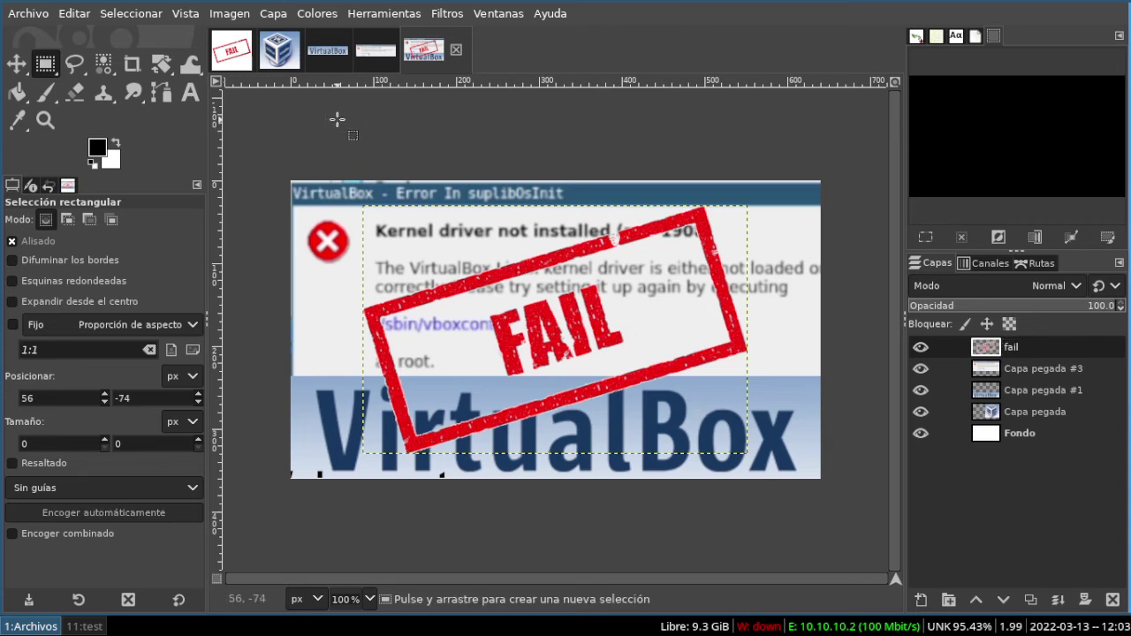
Step: Nudge the FAIL stamp with the arrow keys until it is centred over the error and wordmark
key(shift+Right)
key(shift+Right)
key(shift+Right)
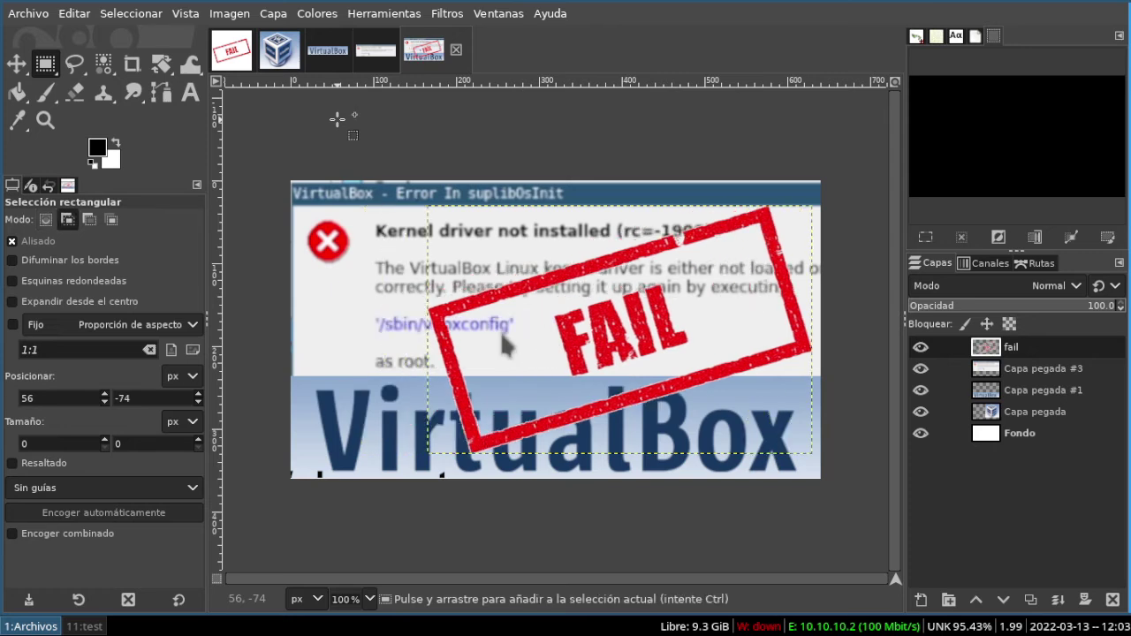
key(shift+Right)
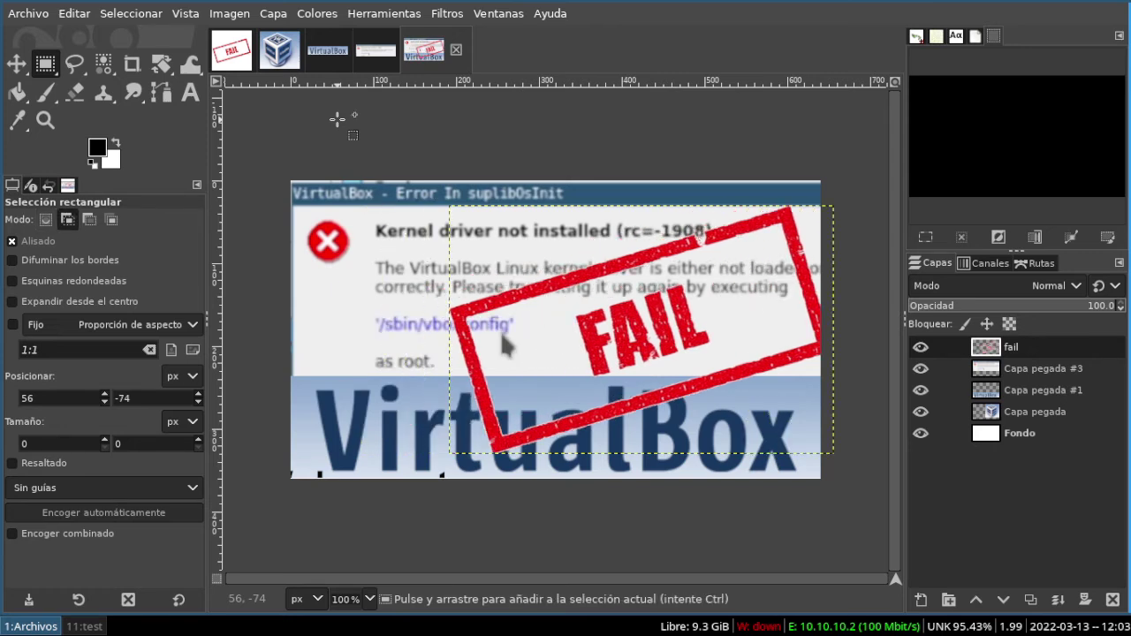
key(shift+Up)
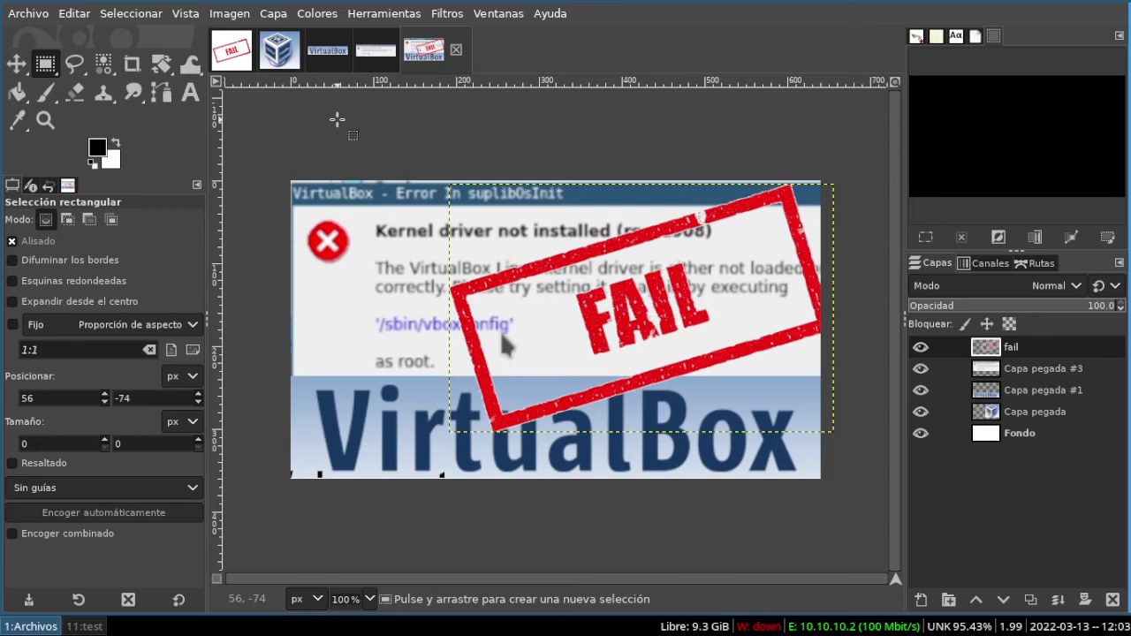
key(Left)
key(Left)
key(Left)
key(Left)
key(Left)
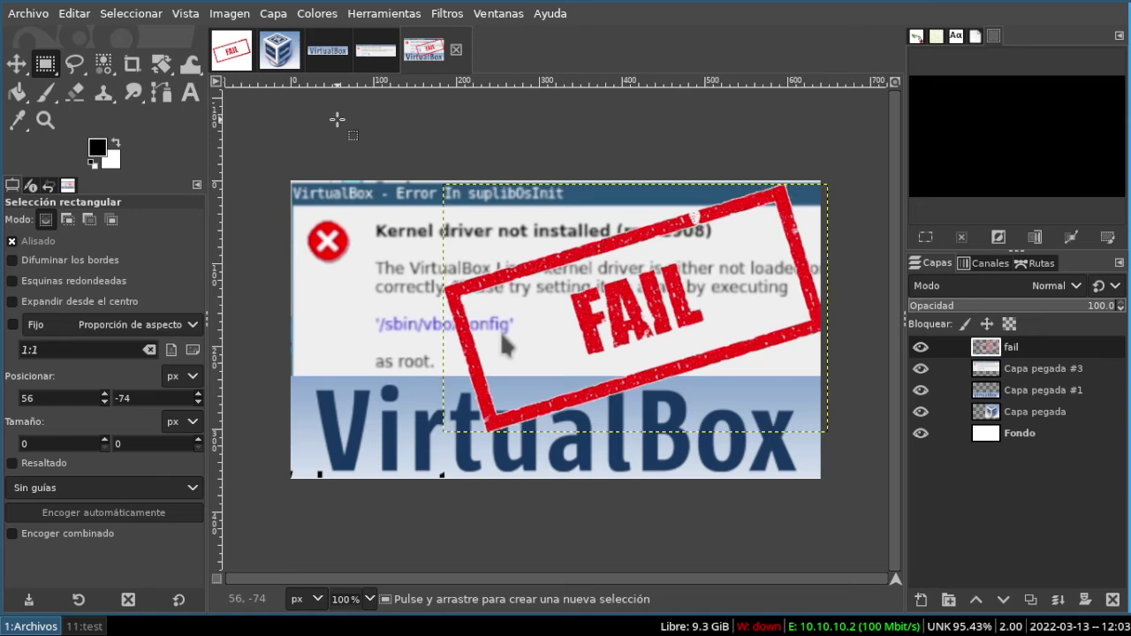
key(Left)
key(Left)
key(Left)
key(Left)
key(Left)
key(Left)
key(Down)
key(Down)
key(Down)
key(Down)
key(Down)
key(Down)
key(Down)
key(Down)
key(Down)
key(Down)
key(Down)
key(Down)
key(Down)
key(Down)
key(Down)
key(Down)
key(Down)
key(Down)
key(Down)
key(Down)
key(Down)
key(Down)
key(Down)
key(Left)
key(Left)
key(Left)
key(Left)
key(Left)
key(Left)
key(Left)
key(Left)
key(Left)
key(Left)
key(Left)
key(Left)
key(Left)
key(Left)
key(Left)
key(Left)
key(Left)
key(Left)
key(Left)
key(Left)
key(Left)
key(Left)
key(Left)
key(Left)
key(Left)
key(Left)
key(Left)
key(Left)
key(Left)
key(Left)
key(Left)
key(Left)
key(Left)
key(Left)
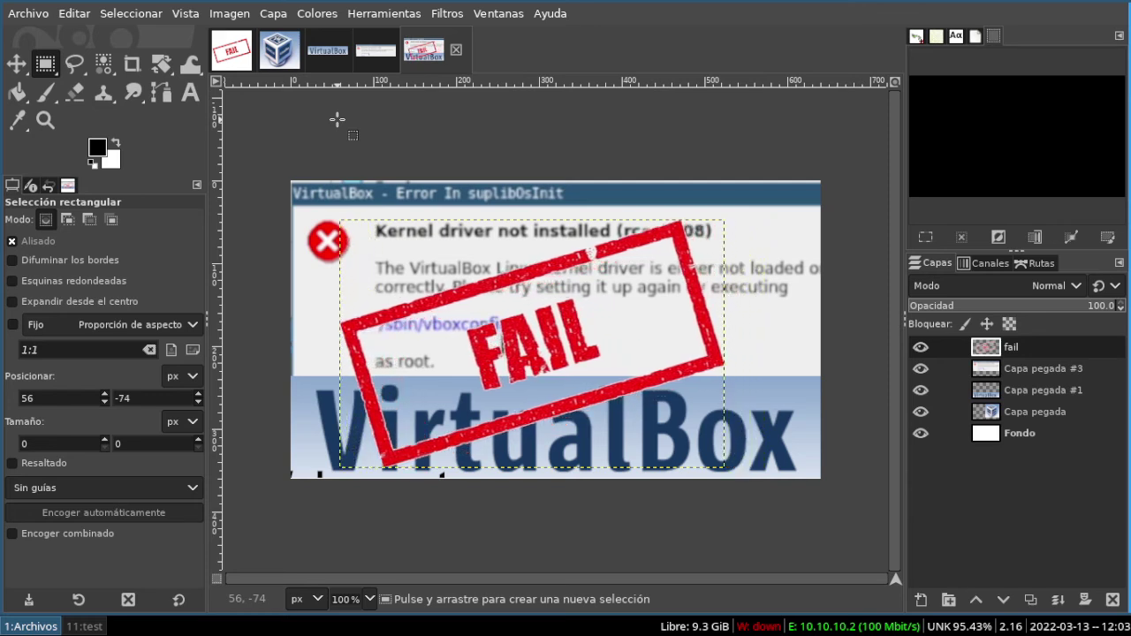
key(Up)
key(Up)
key(Up)
key(Up)
key(Up)
key(Up)
key(Up)
key(Up)
key(Right)
key(Right)
key(Right)
key(Right)
key(Right)
key(Right)
key(Right)
key(Right)
key(Right)
key(Right)
key(Right)
key(Right)
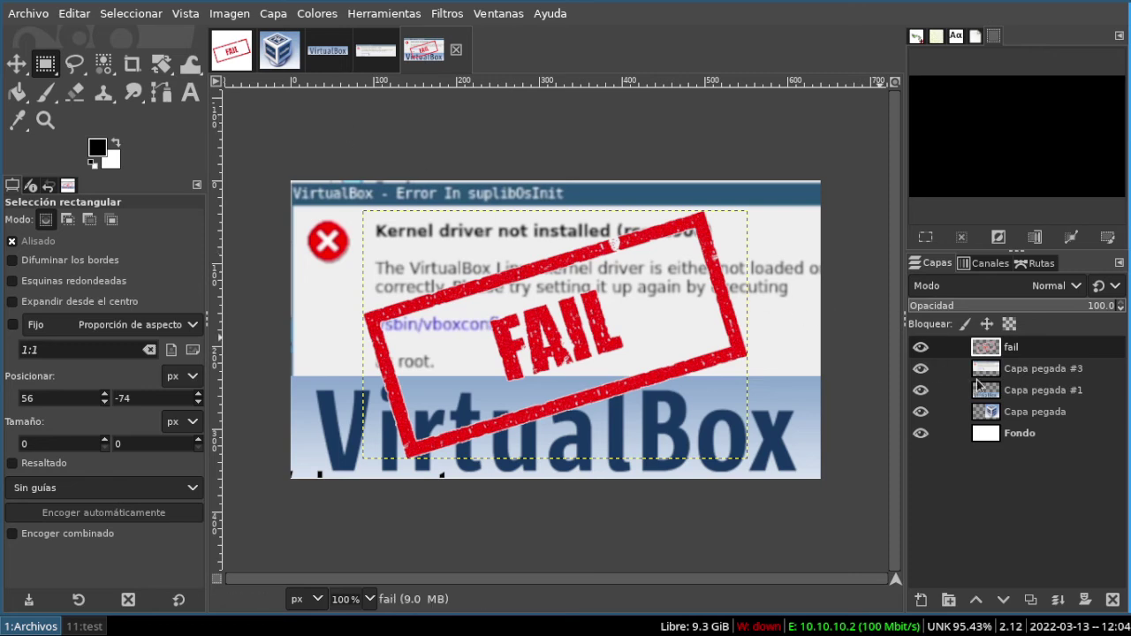
Step: Raise the cube logo layer above the screenshots and scale it to 200 px wide
click(1015, 414)
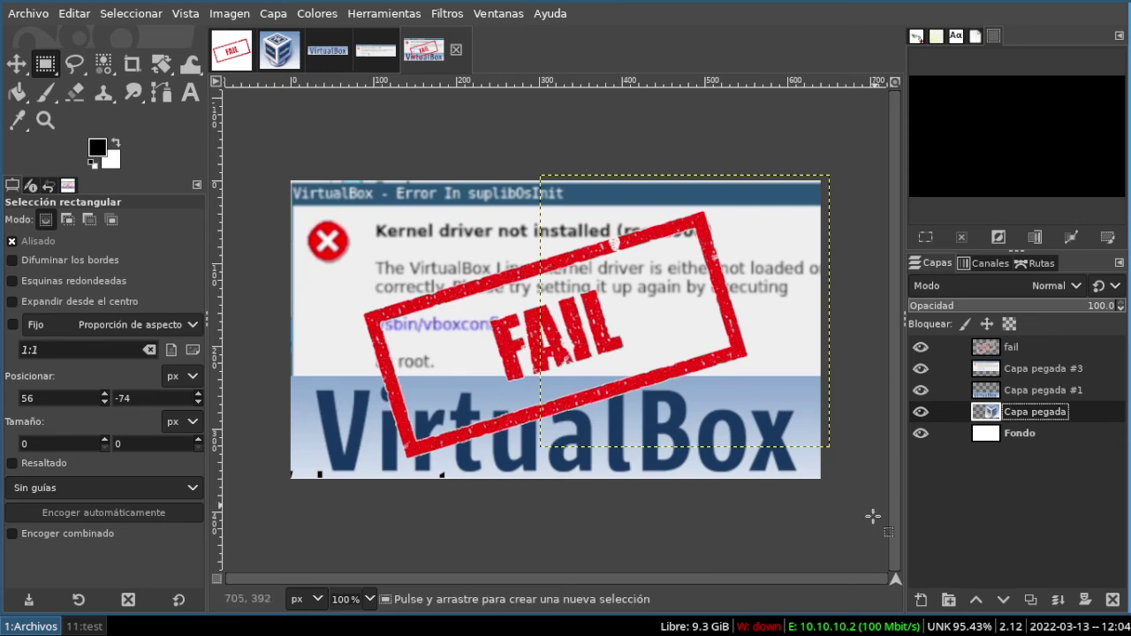
click(976, 600)
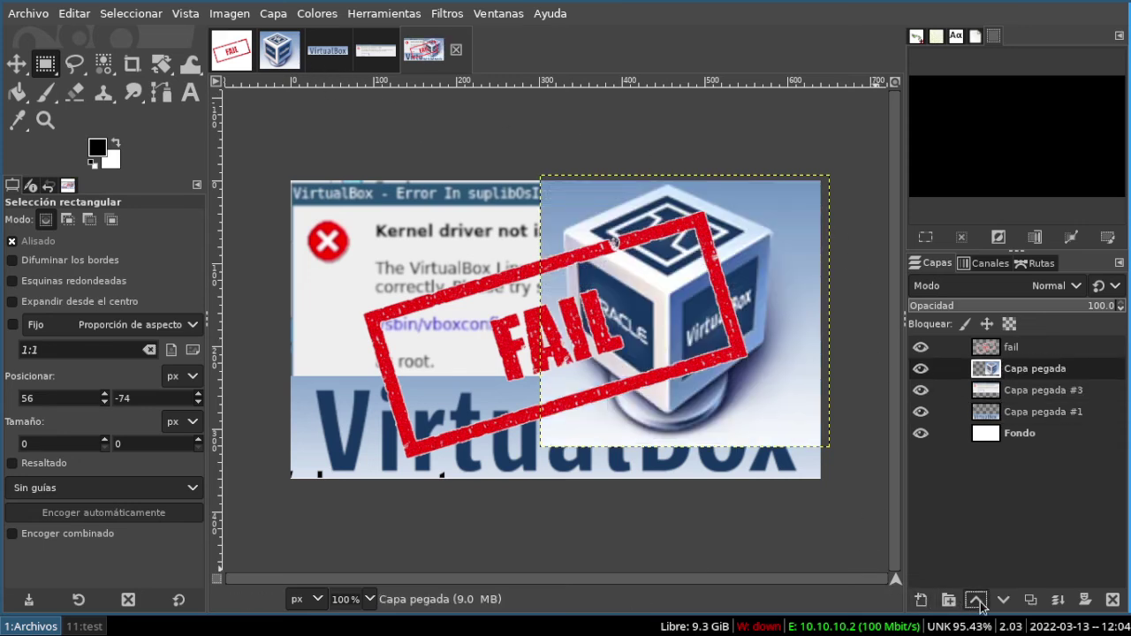
click(273, 16)
click(364, 313)
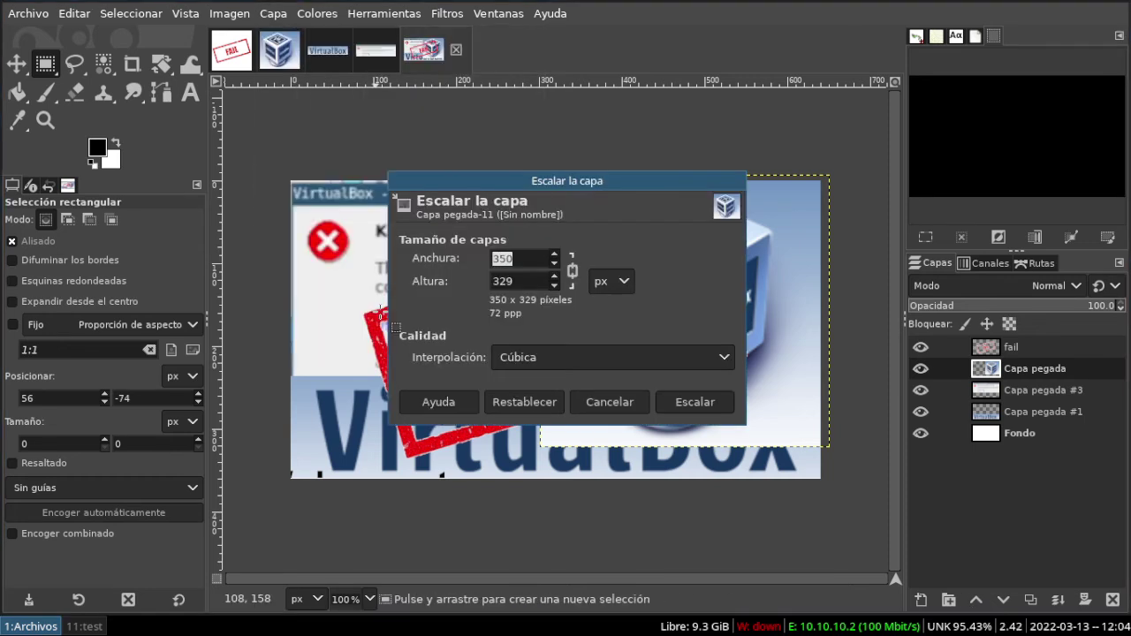
text(200)
click(695, 405)
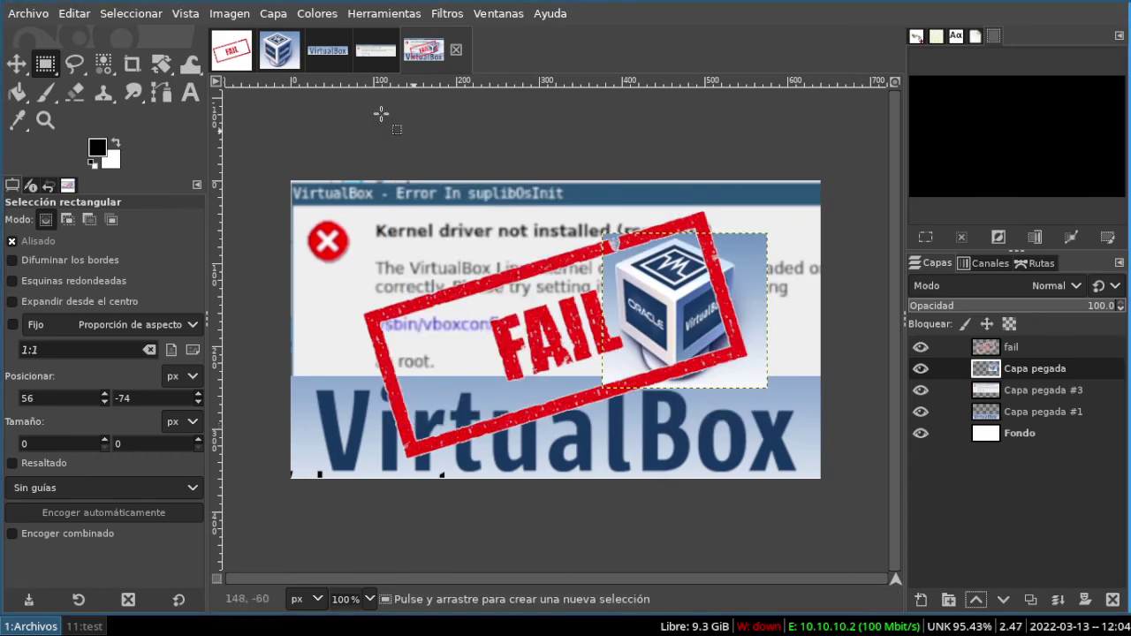
Step: Shrink the cube logo further to 150 px wide
click(273, 14)
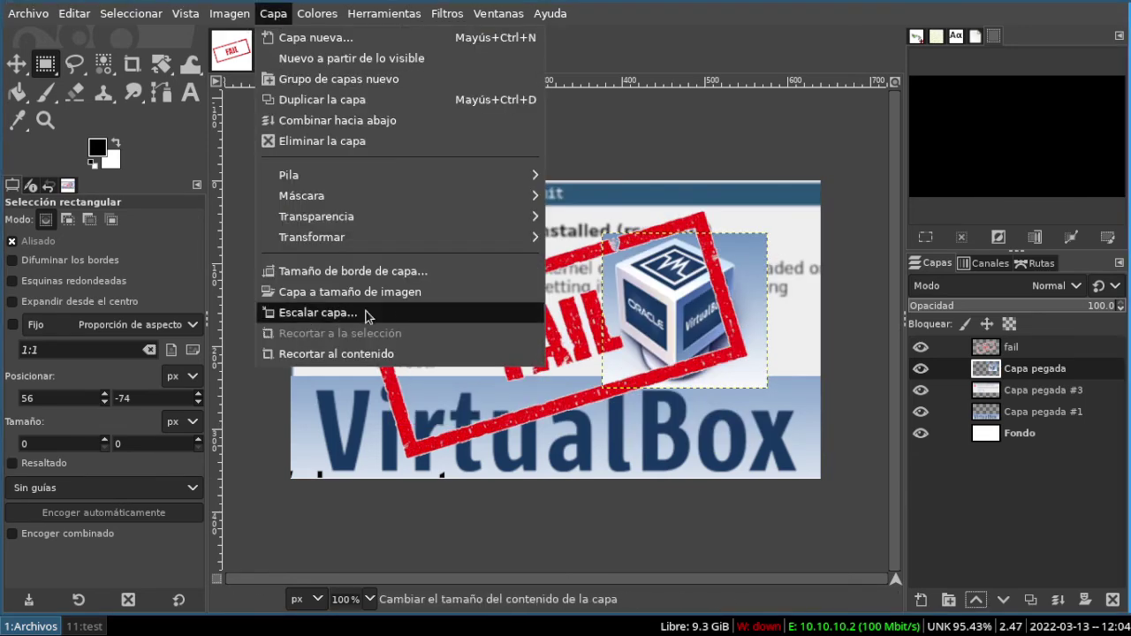
click(366, 314)
text(150)
click(678, 403)
Step: Nudge the cube logo right and down to the thumbnail's right edge
click(560, 129)
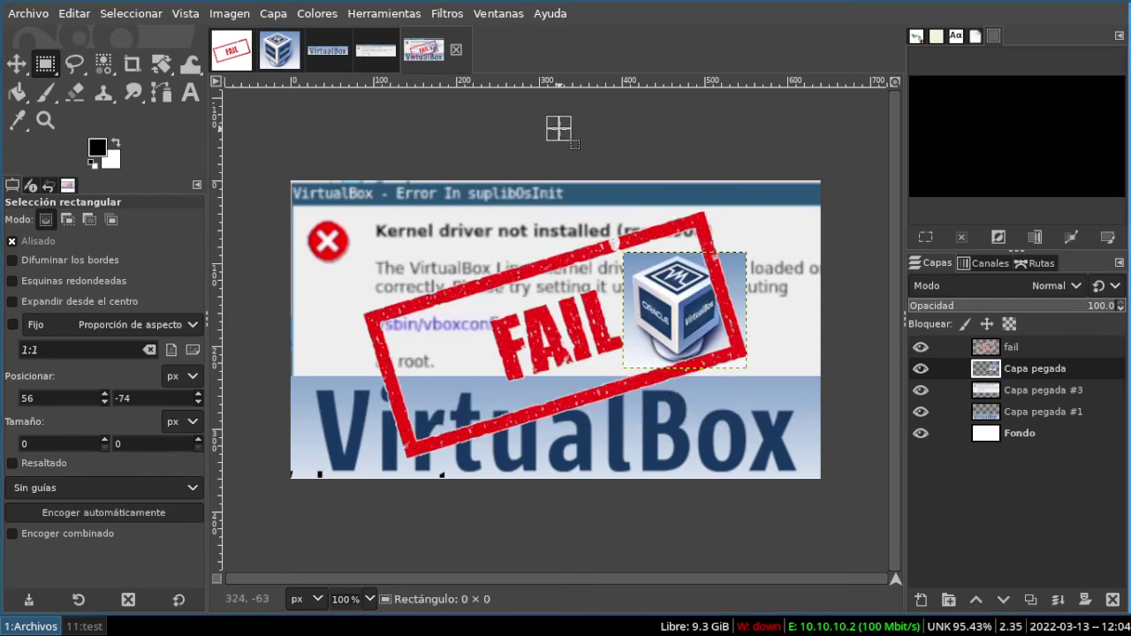
key(Right)
key(Right)
key(Right)
key(Right)
key(Right)
key(Right)
key(Right)
key(Right)
key(Right)
key(Right)
key(Right)
key(Right)
key(Right)
key(Right)
key(Right)
key(Right)
key(Right)
key(Right)
key(Right)
key(Right)
key(Right)
key(Right)
key(Right)
key(Right)
key(Right)
key(Right)
key(Right)
key(Right)
key(Right)
key(Right)
key(Right)
key(Right)
key(Right)
key(Right)
key(Right)
key(Right)
key(Down)
key(Down)
key(Down)
key(Down)
key(Down)
key(Down)
key(Down)
key(Down)
key(Down)
key(Down)
key(Down)
key(Down)
key(Down)
key(Down)
key(Down)
key(Down)
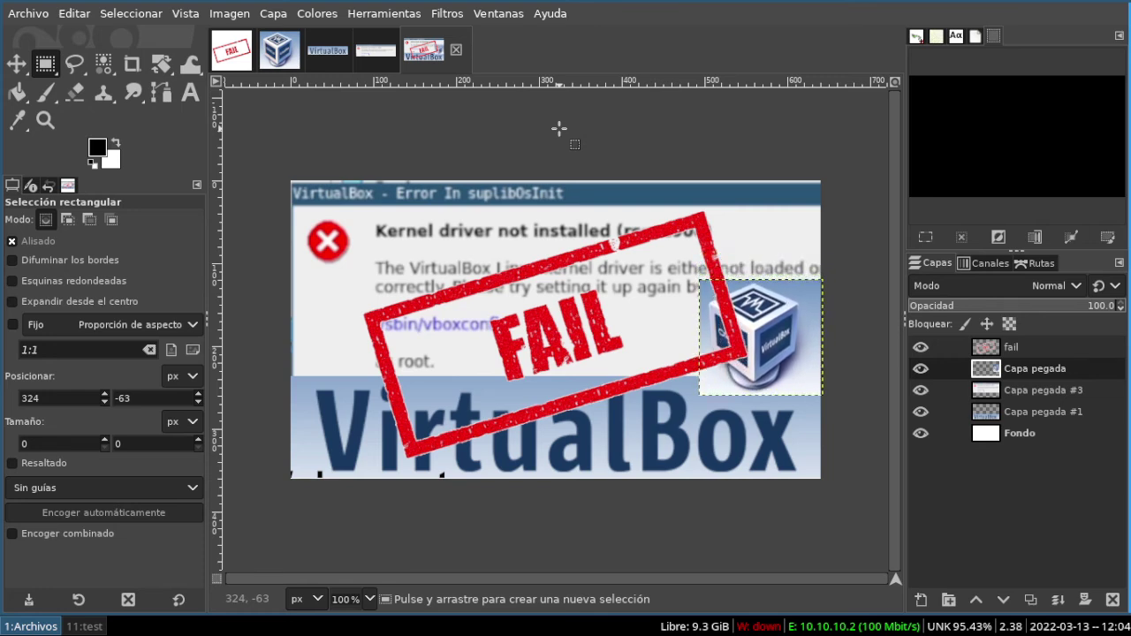
key(Down)
key(Down)
key(Down)
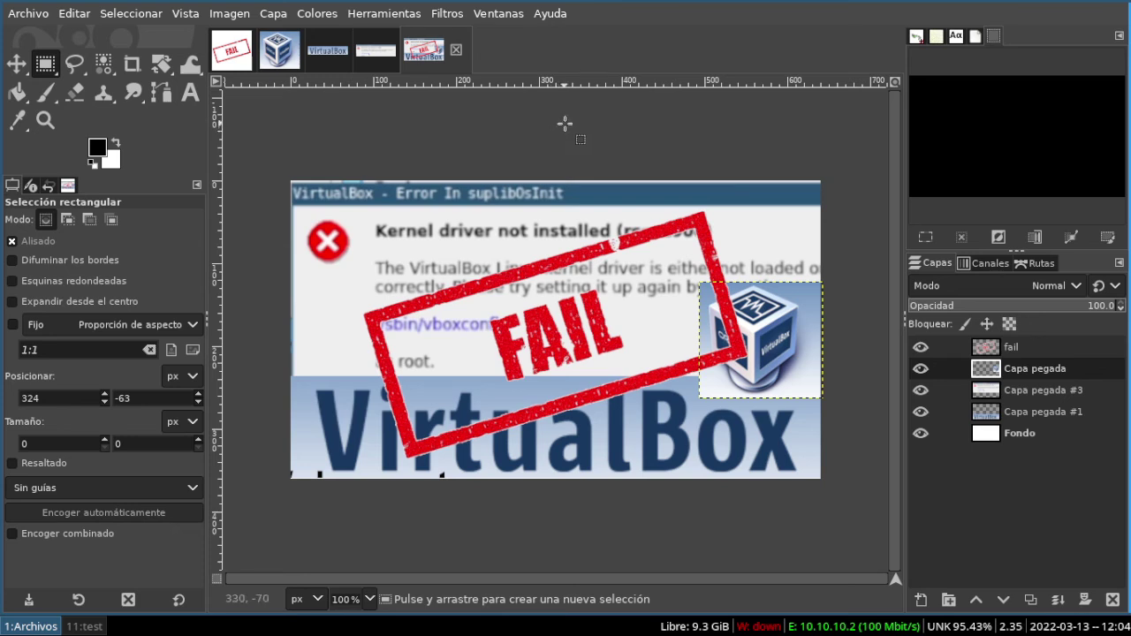
click(1008, 392)
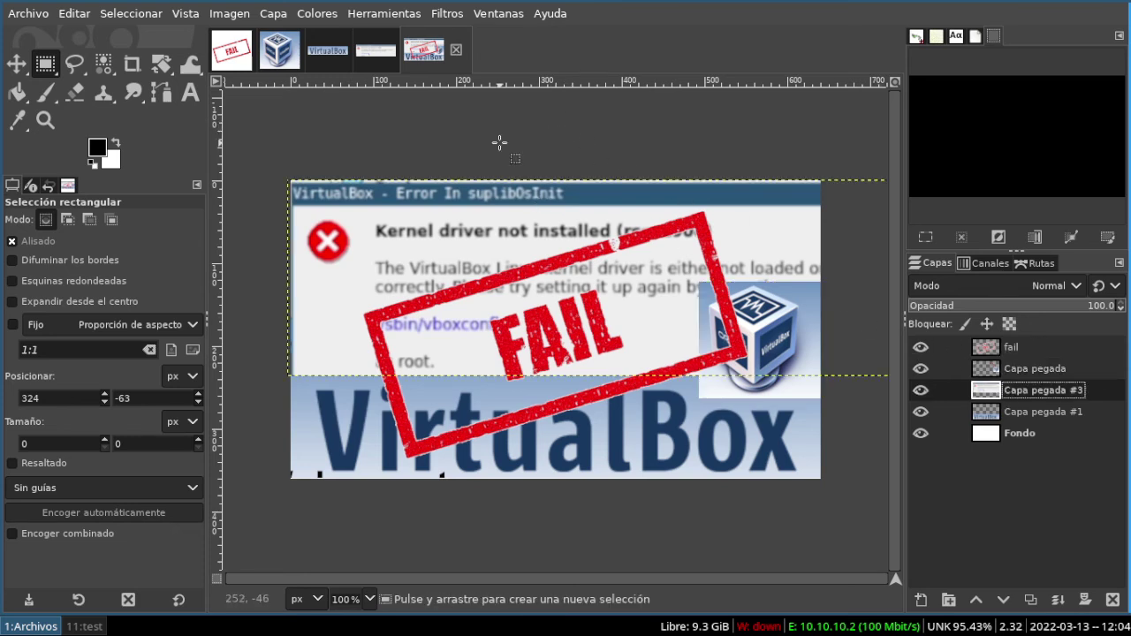
Step: Shift the error screenshot a couple of pixels up and one pixel left
key(Up)
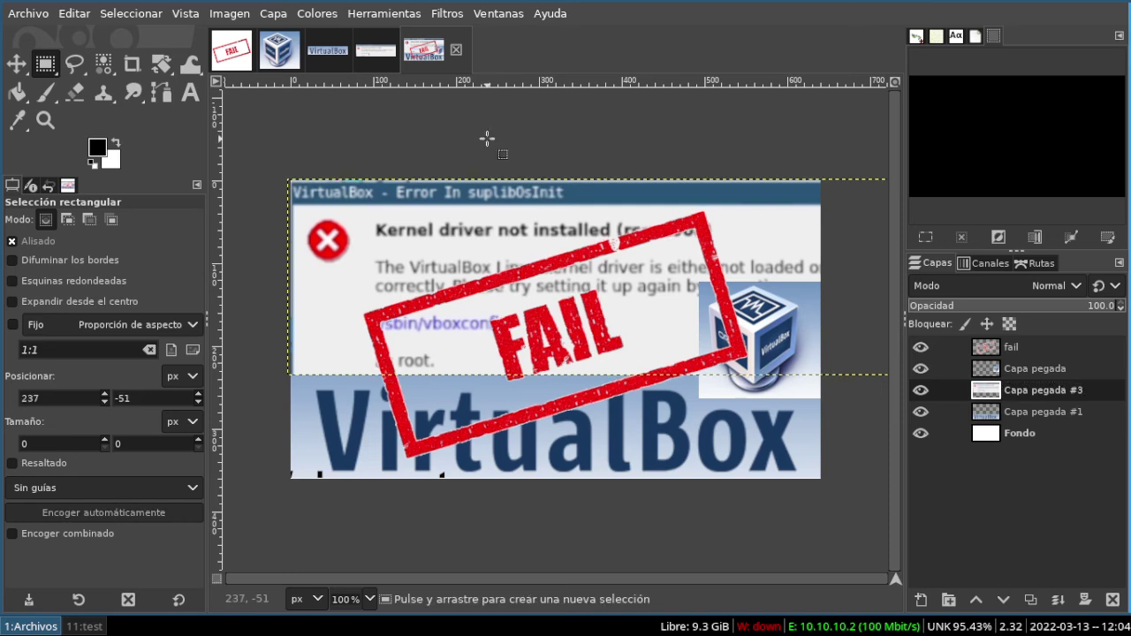
key(Up)
key(Up)
key(Up)
key(Down)
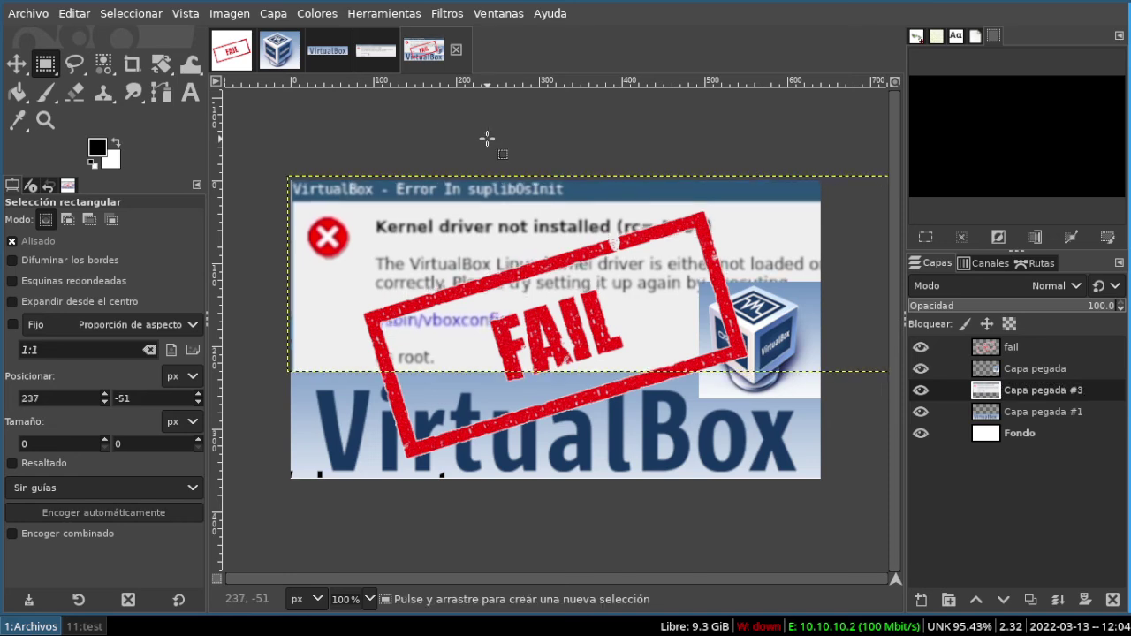
key(Left)
key(Left)
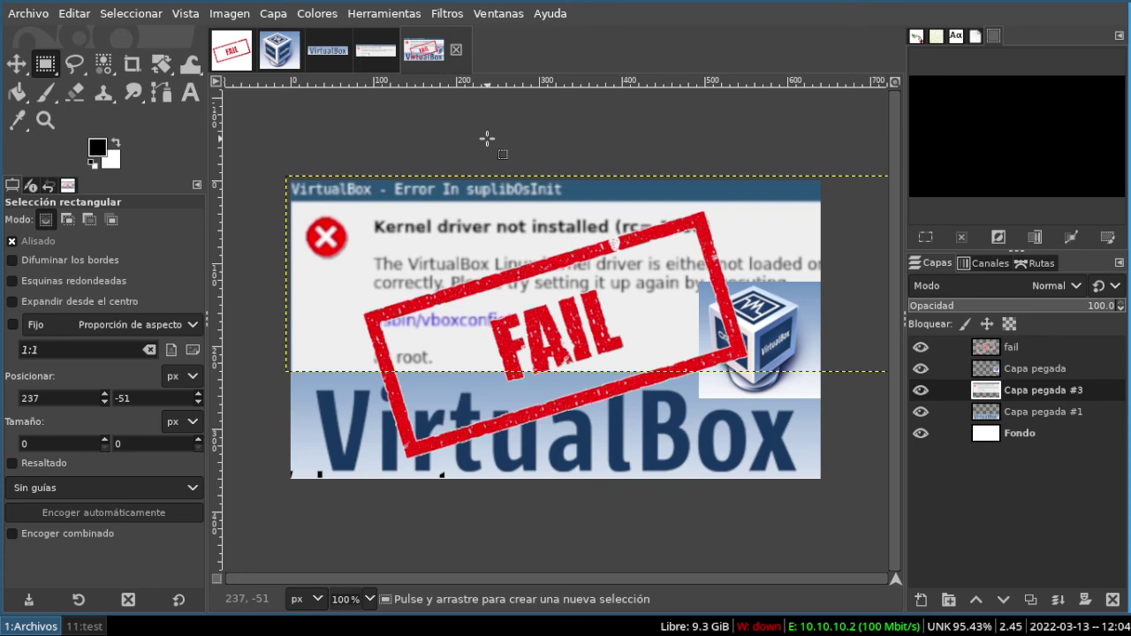
click(19, 13)
Step: In the save dialog, browse to Vídeos/325-vbox-error/gg-img-gimp
click(97, 180)
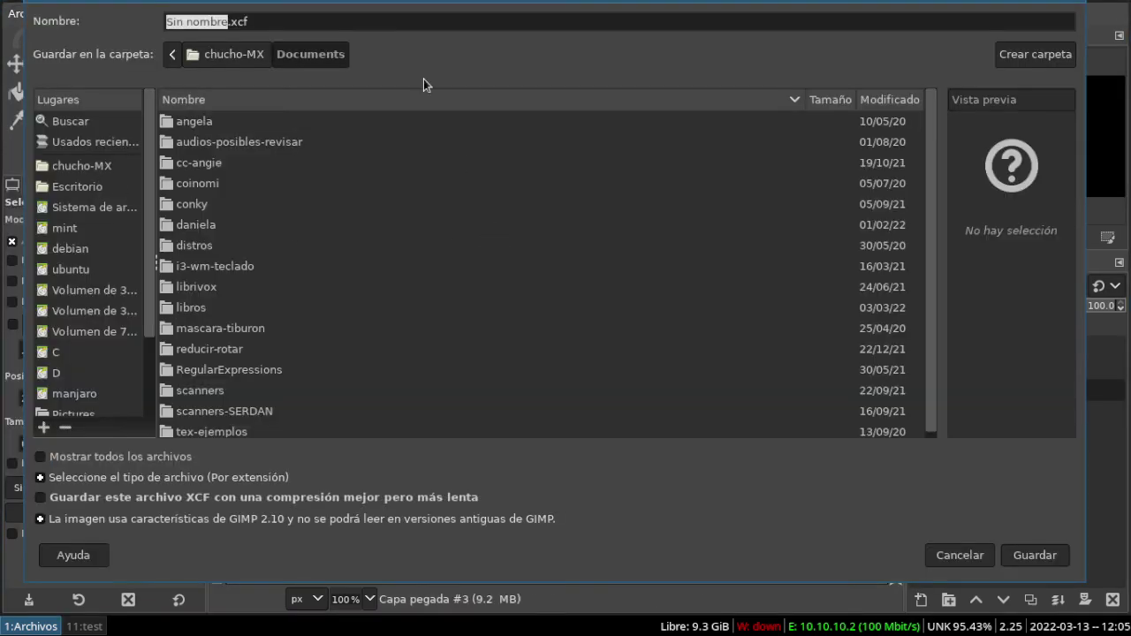
click(173, 57)
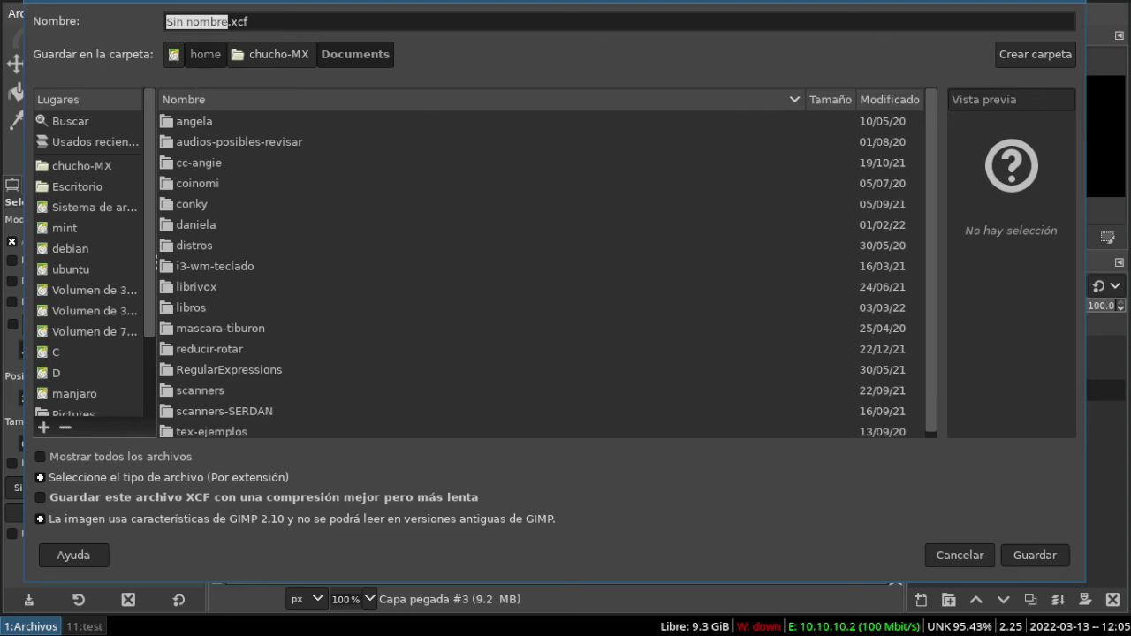
click(205, 53)
double_click(232, 145)
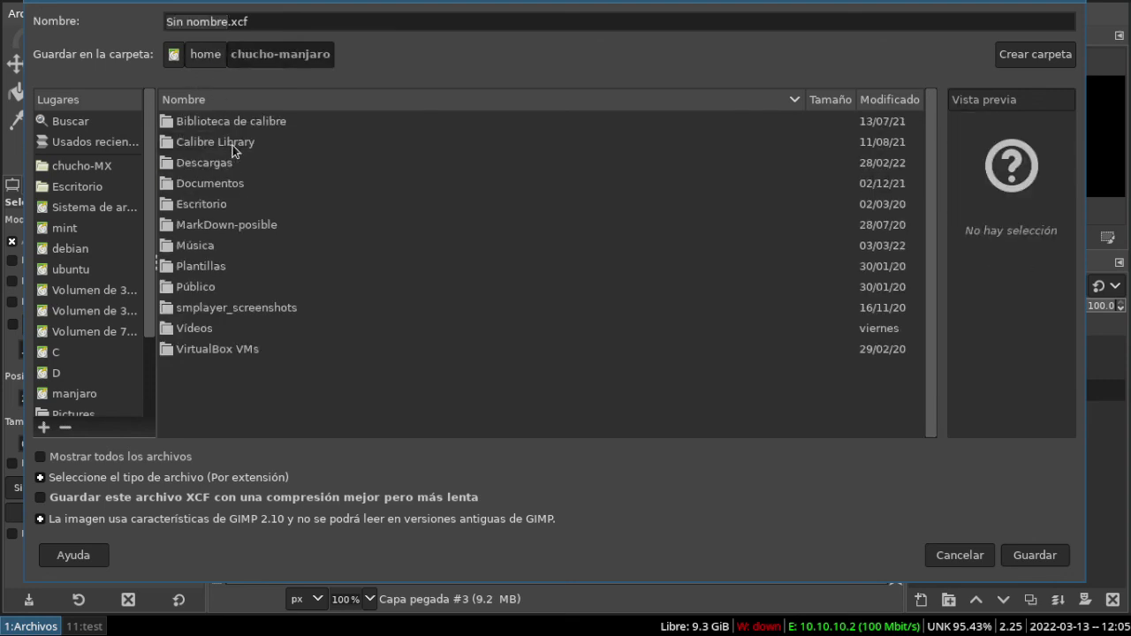
double_click(220, 326)
scroll(234, 318, down, 3)
scroll(234, 319, down, 2)
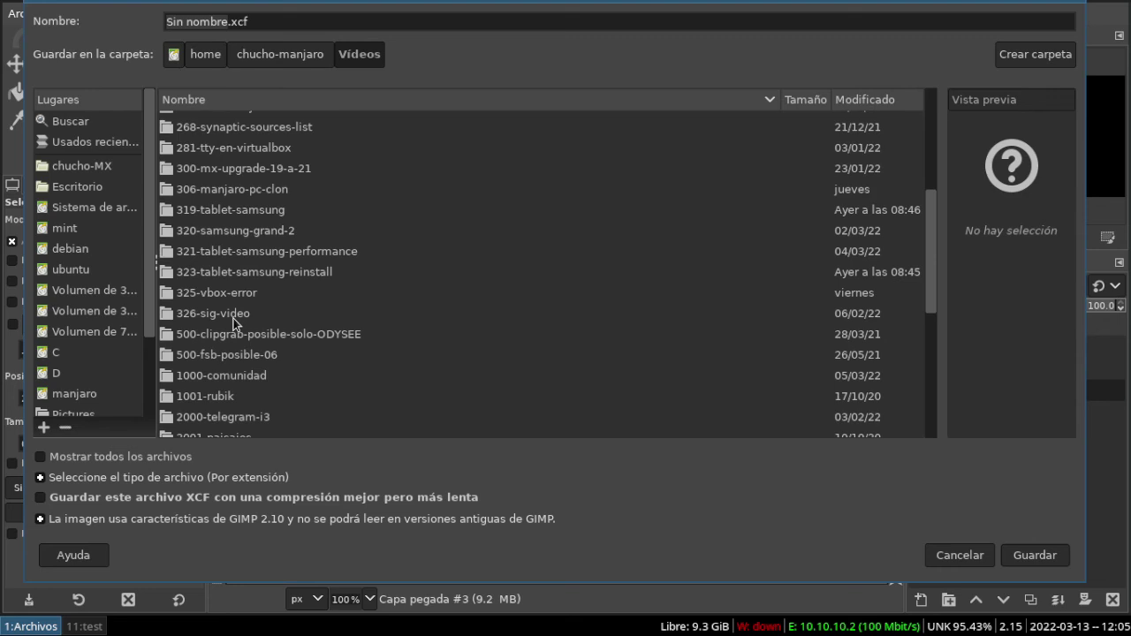
scroll(234, 318, down, 1)
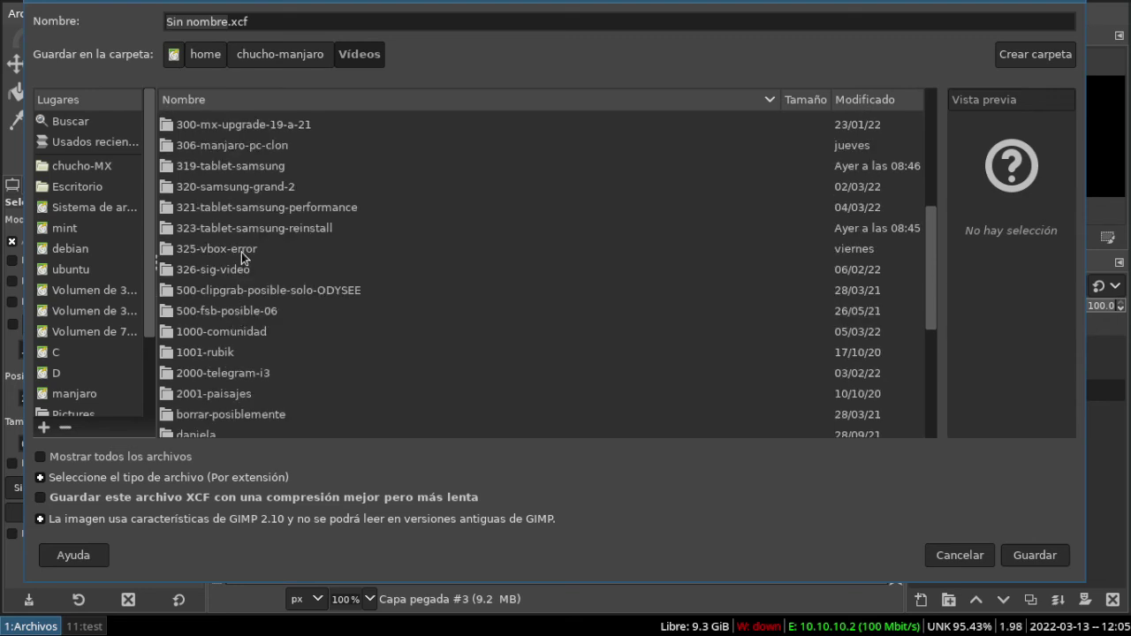
double_click(213, 250)
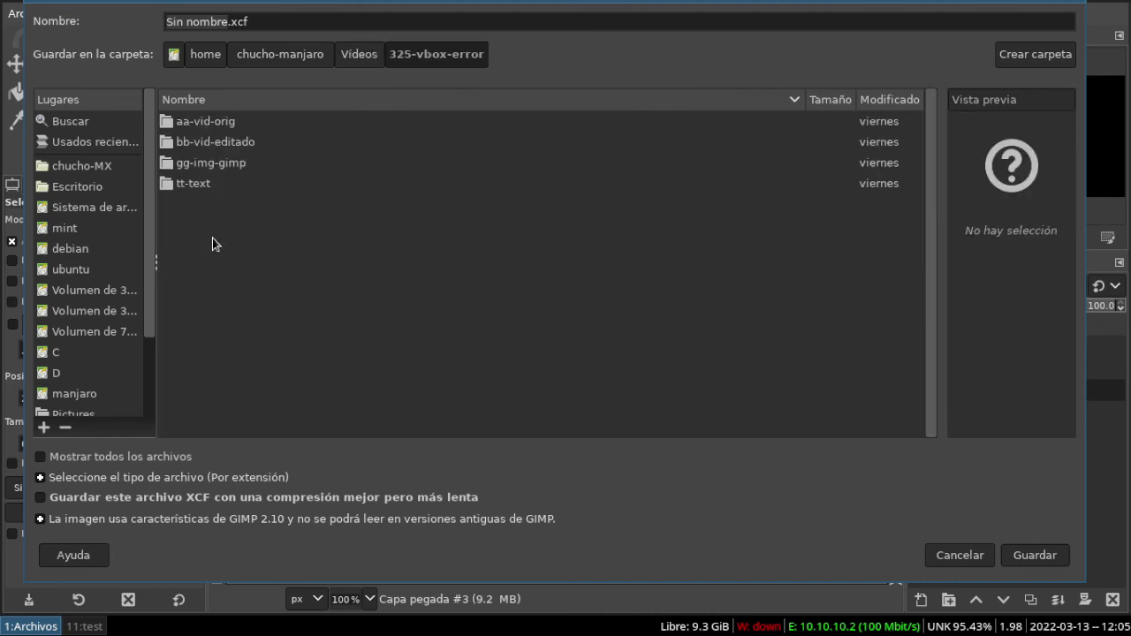
double_click(207, 168)
Step: Save the image as 325-vbox-error-miniatura.xcf
click(217, 126)
click(354, 20)
key(Left)
key(Left)
text(-miniatura)
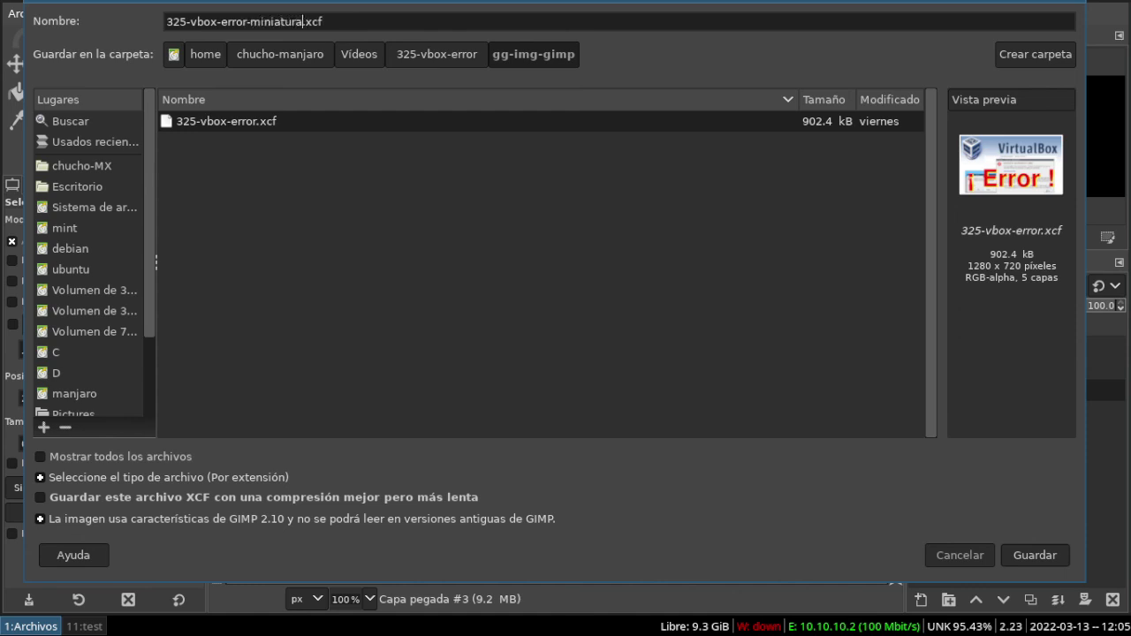
key(Return)
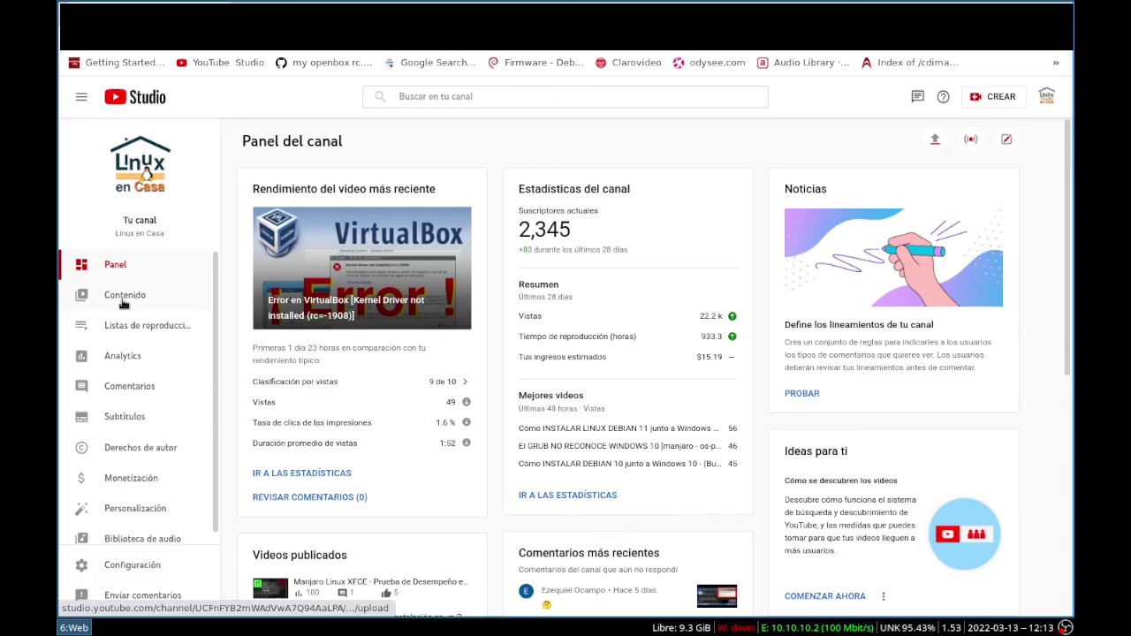
click(124, 301)
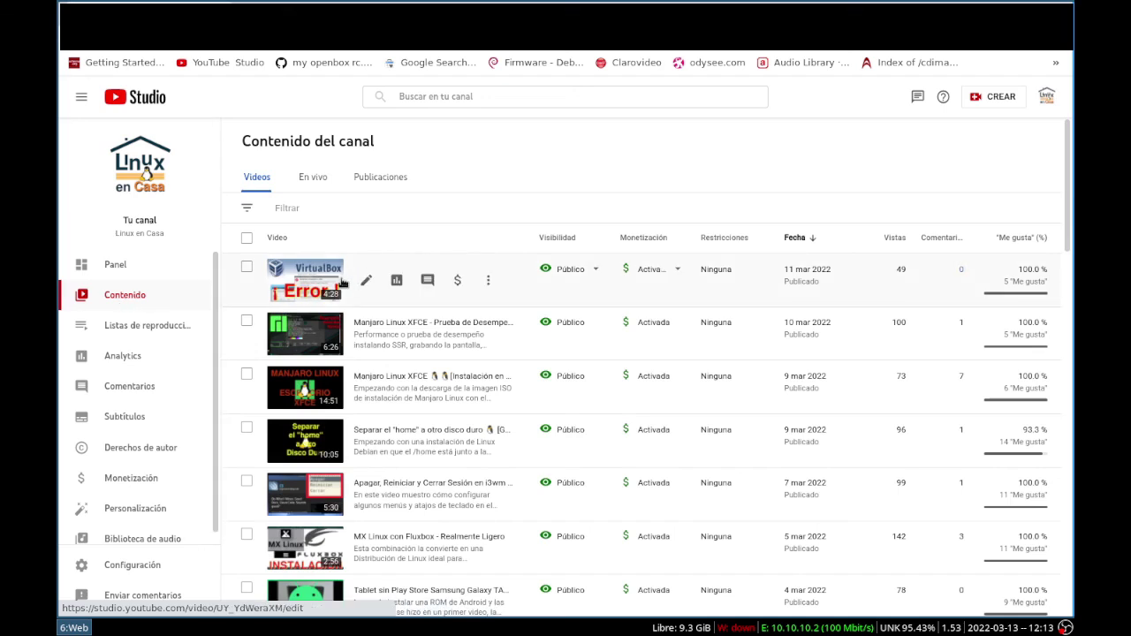
Step: Set 325-vbox-error-miniatura.jpg as the VirtualBox error video's thumbnail, then open the dashboard
click(308, 277)
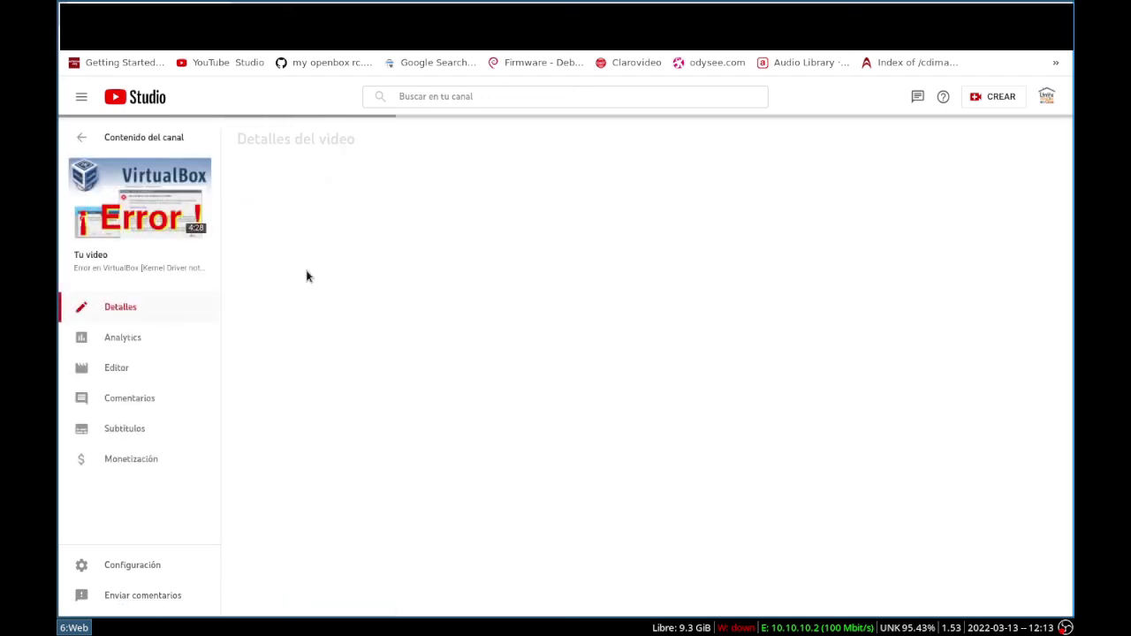
mouse_move(286, 465)
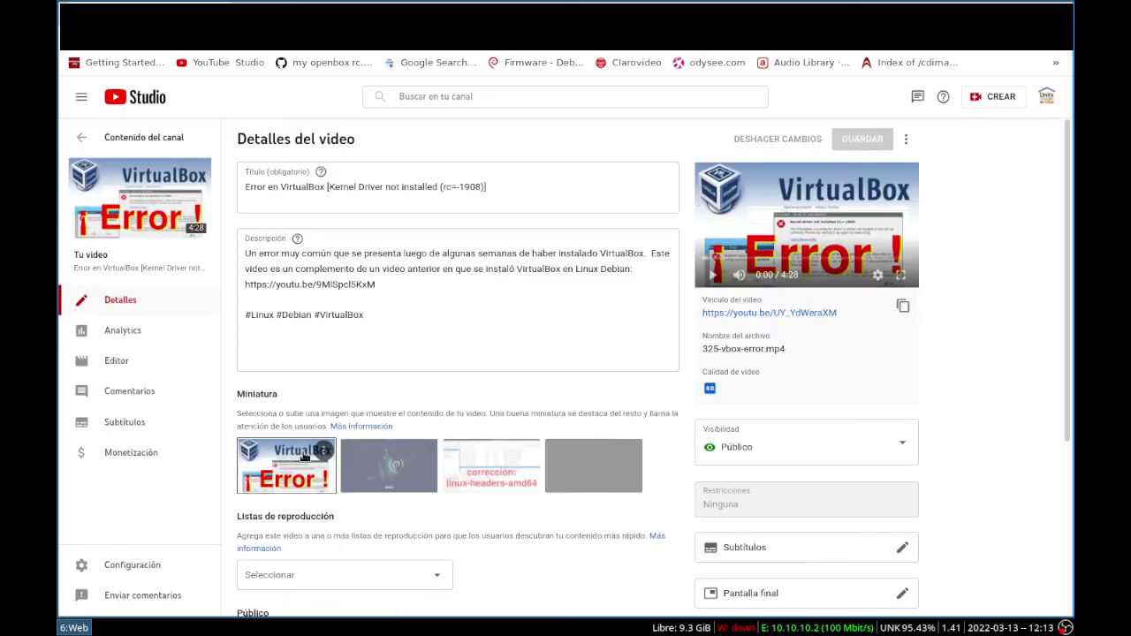
click(323, 453)
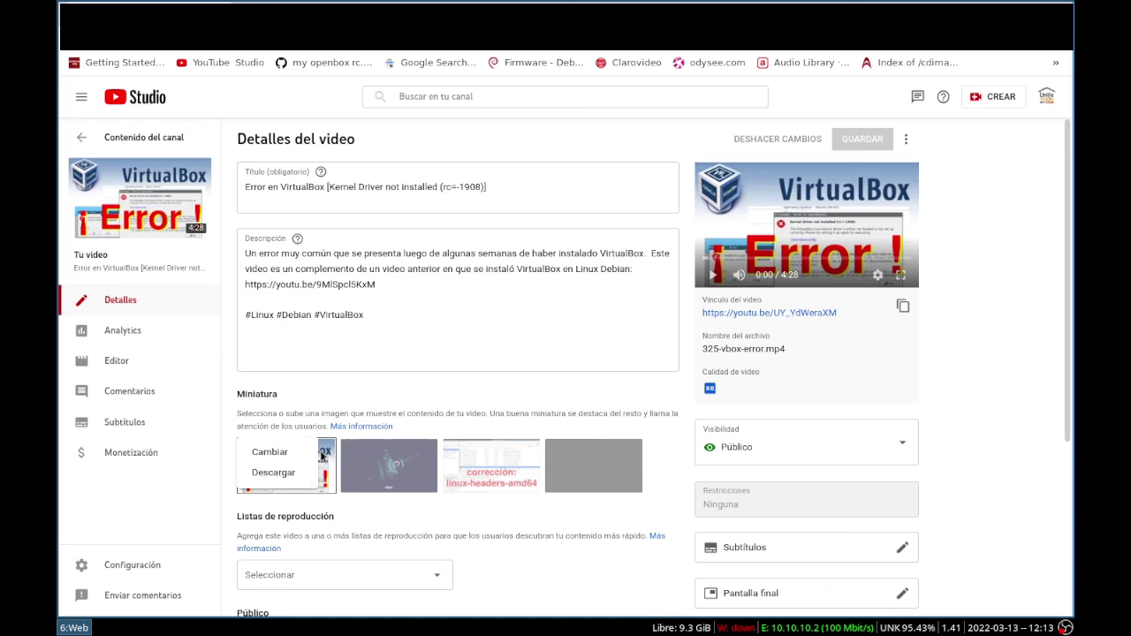
click(269, 453)
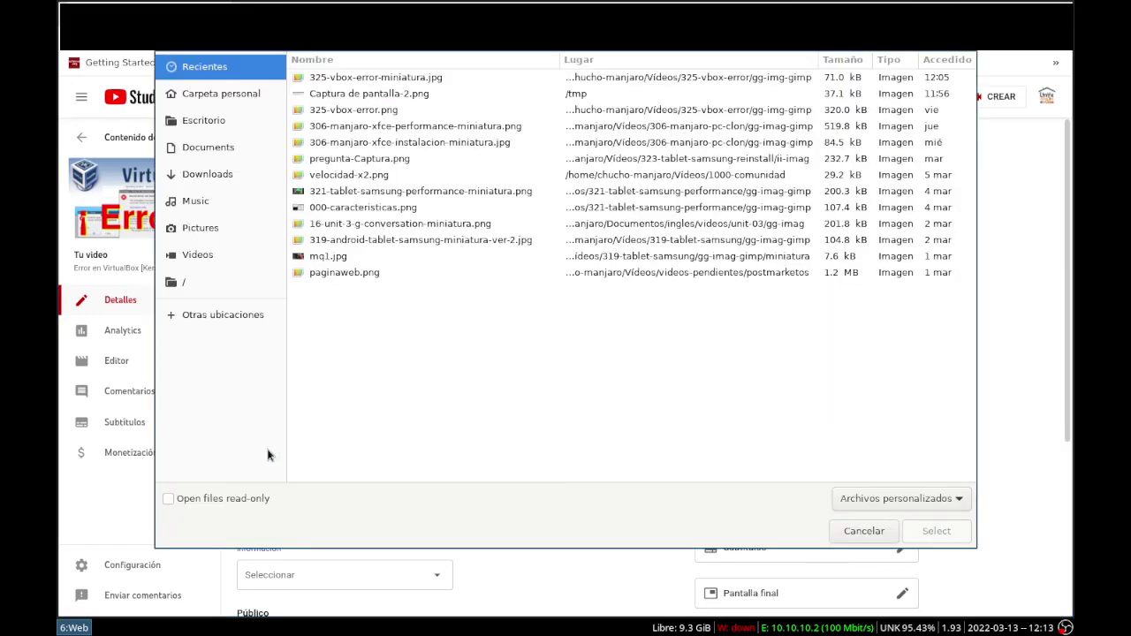
click(384, 78)
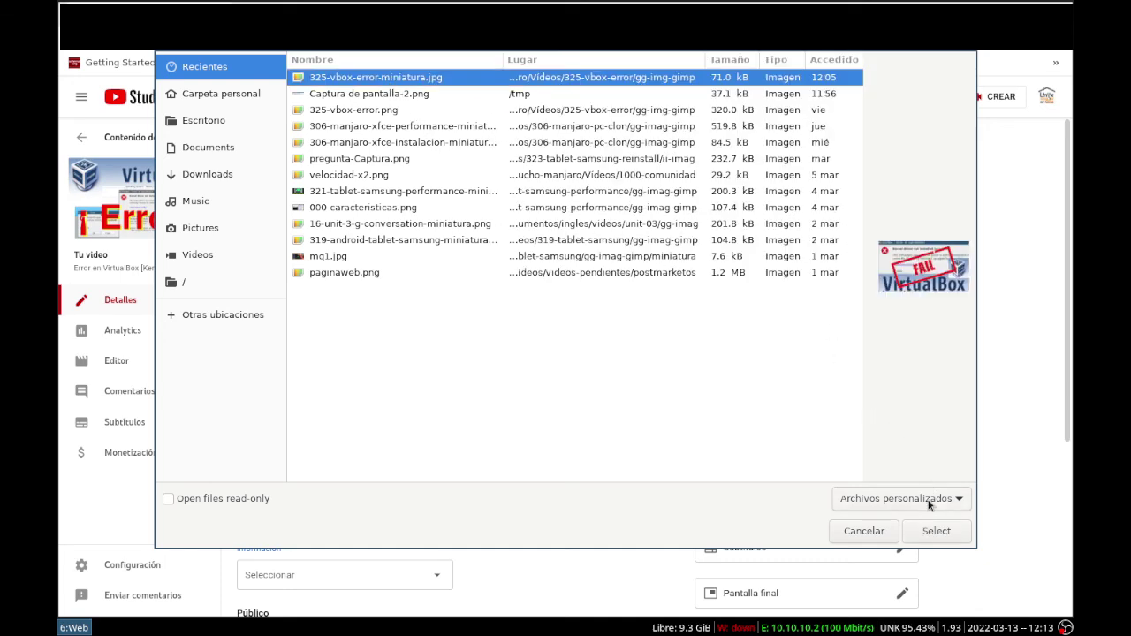
click(936, 531)
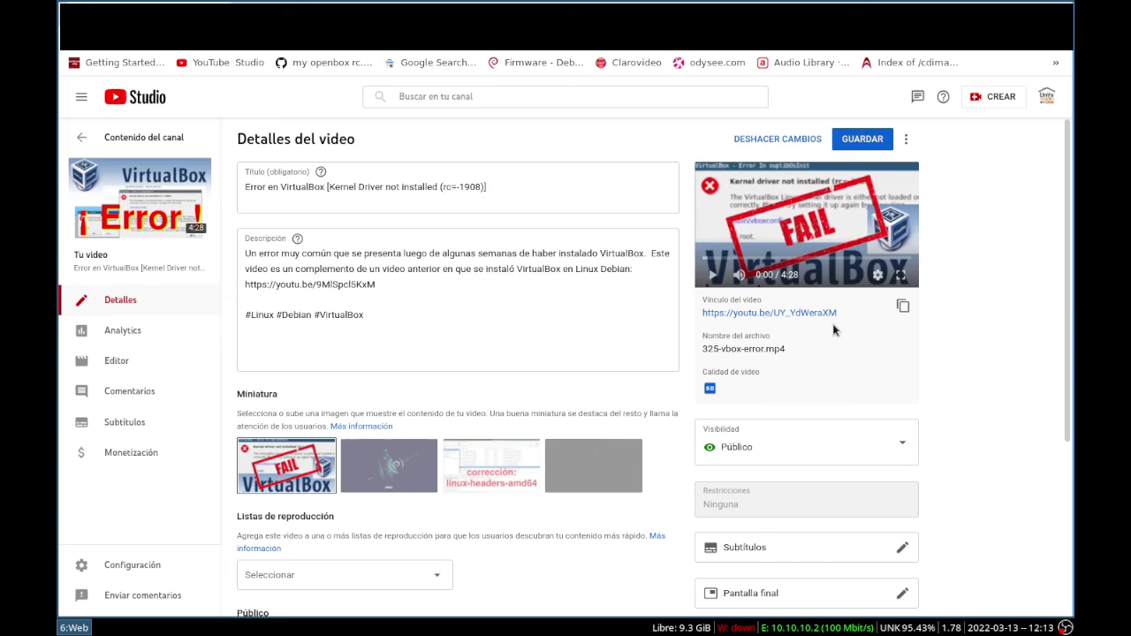
click(81, 137)
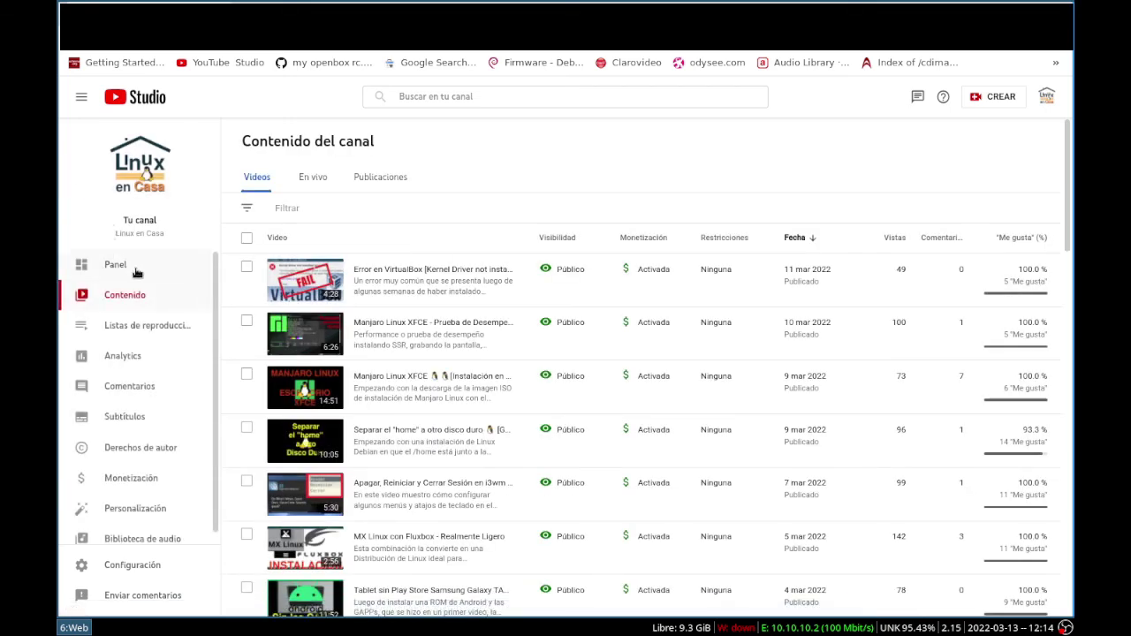
click(114, 268)
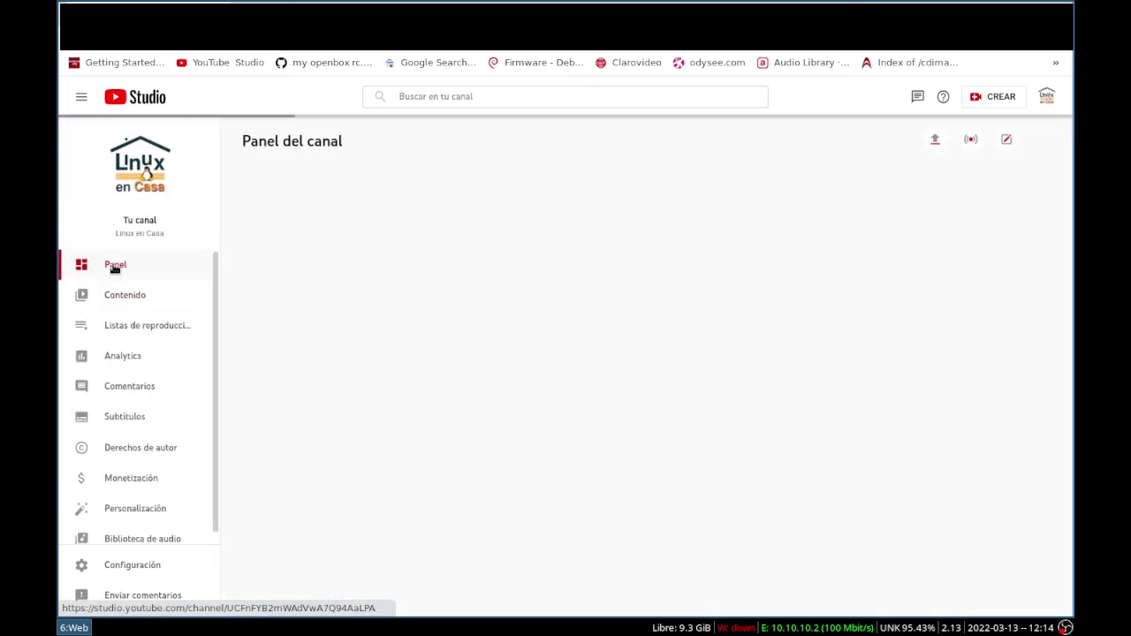